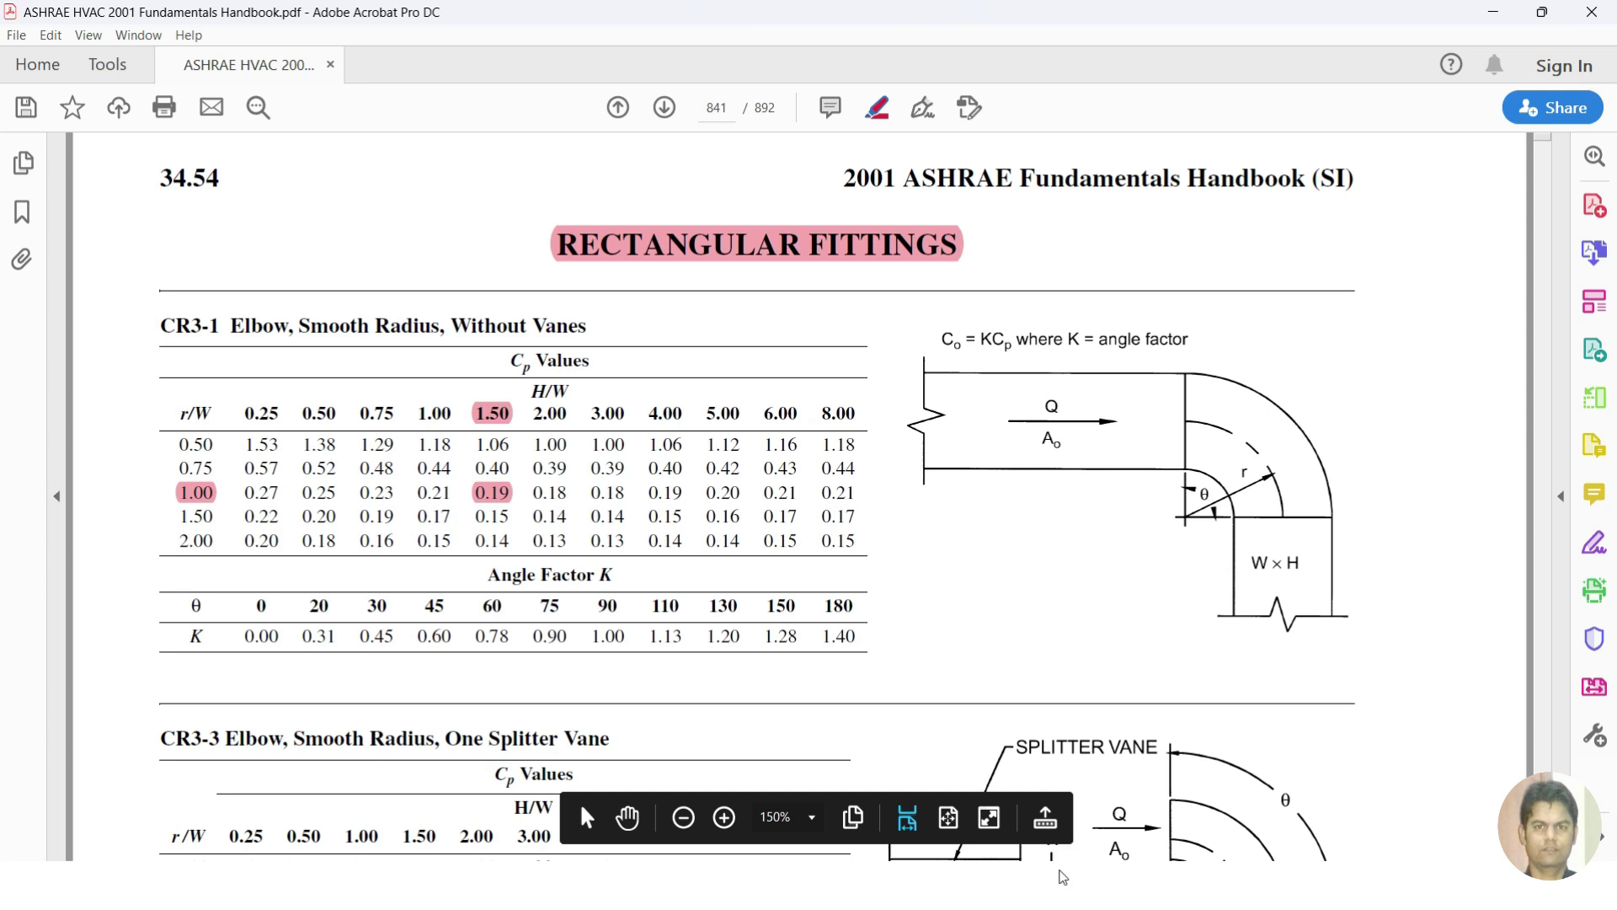
Switch to the Bldg-05-GF Ductable drawing and examine the ductwork and duct sizes around the TECHNICAL MNGR room
click(1493, 12)
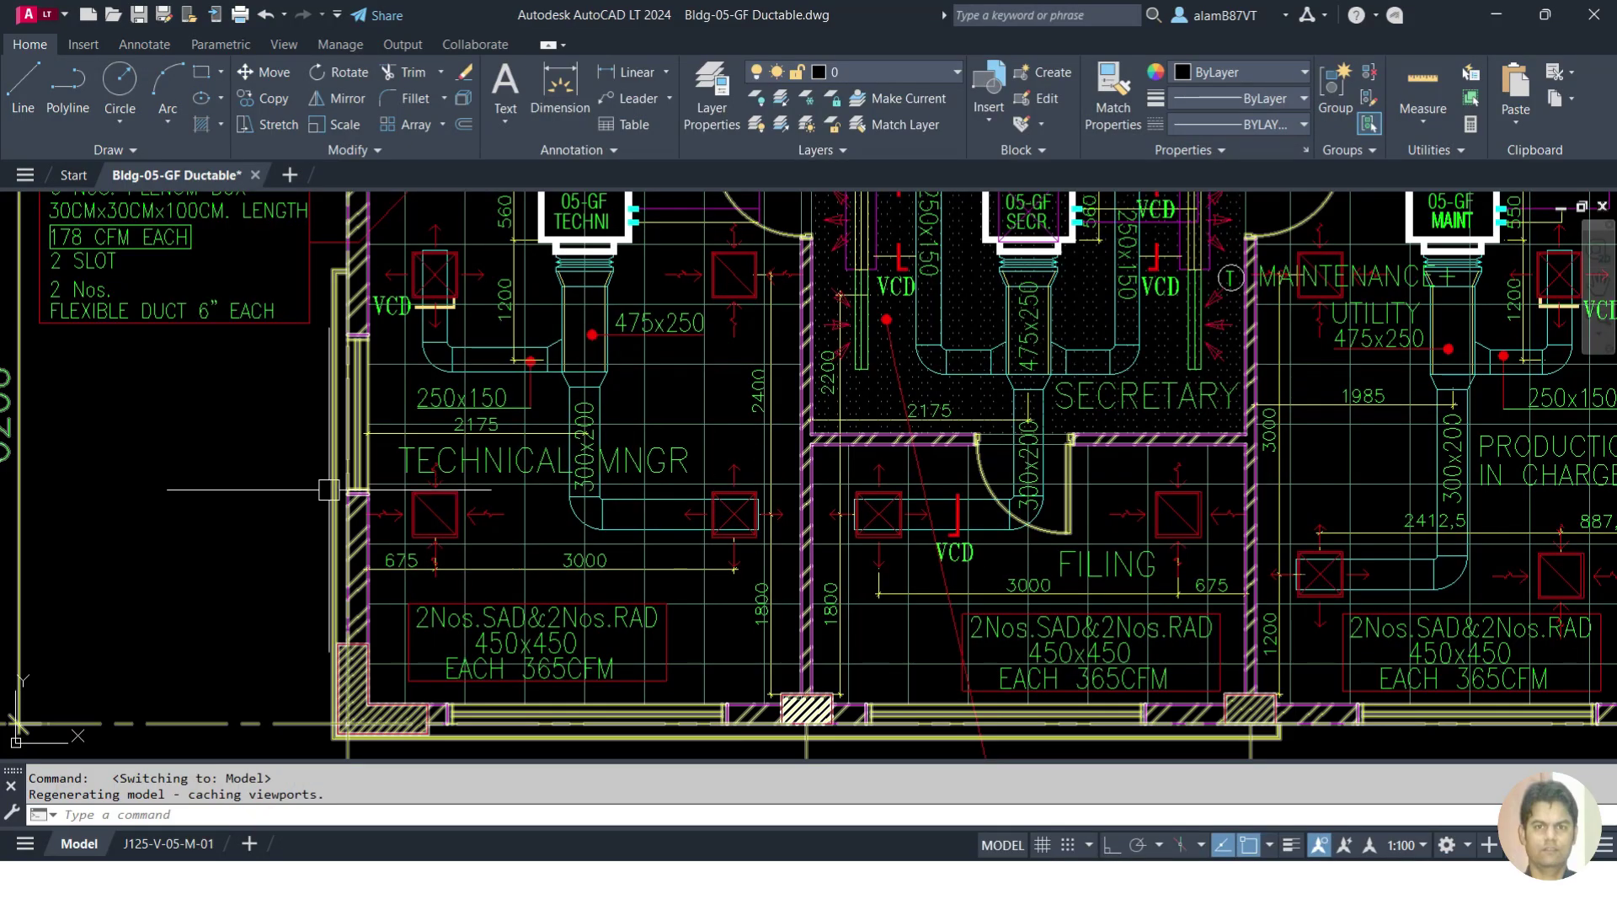
scroll(231, 528, down, 4)
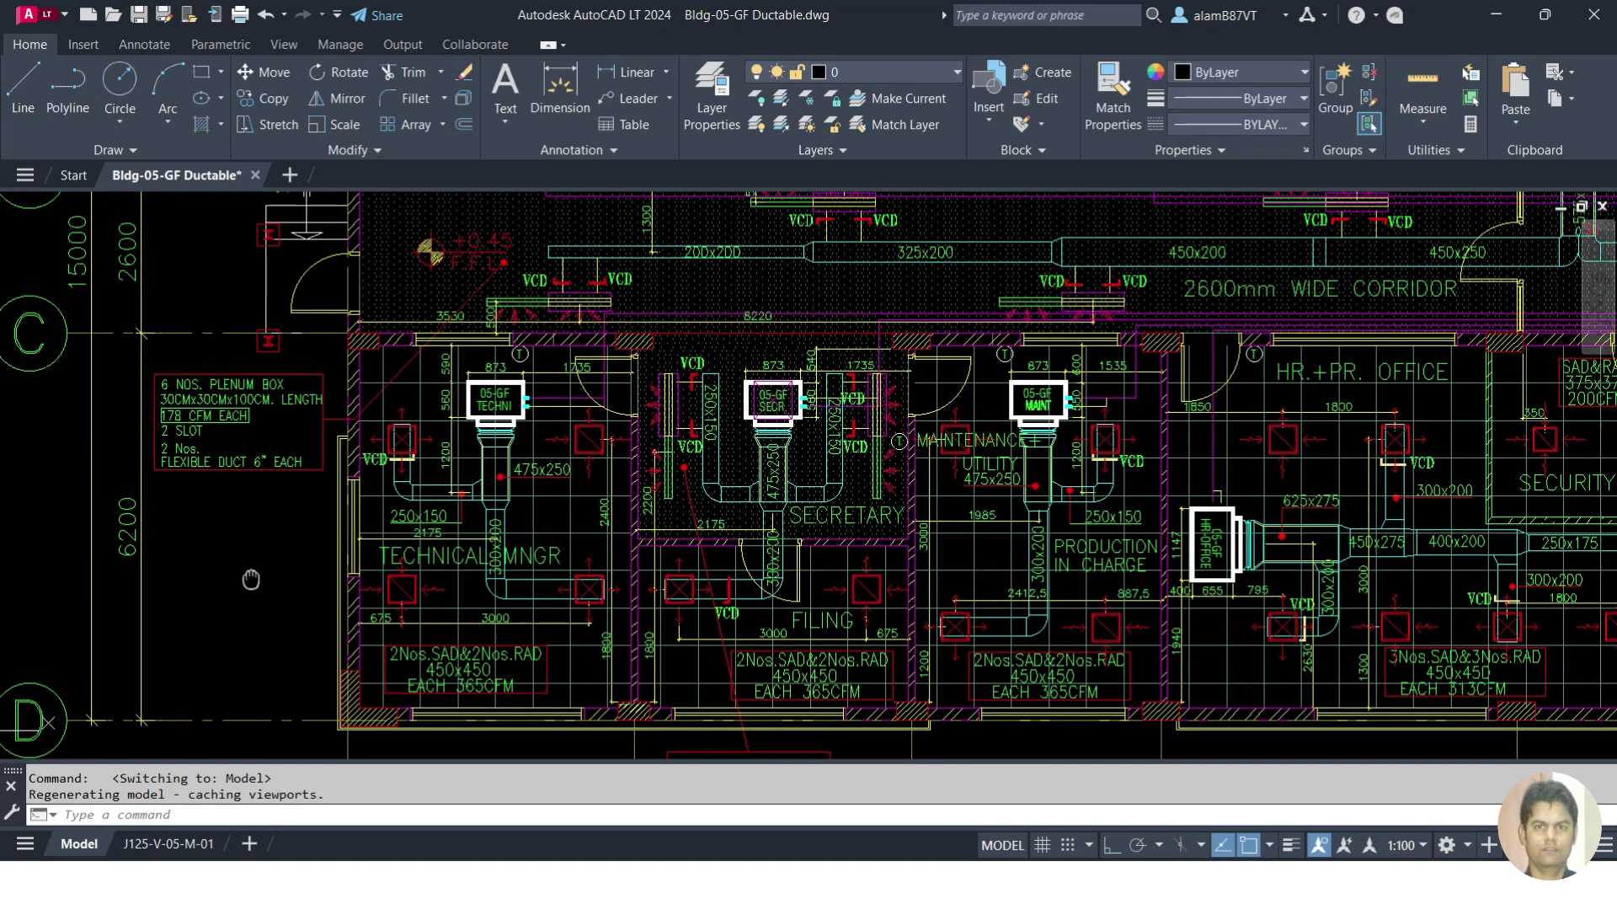
drag(251, 578, 151, 574)
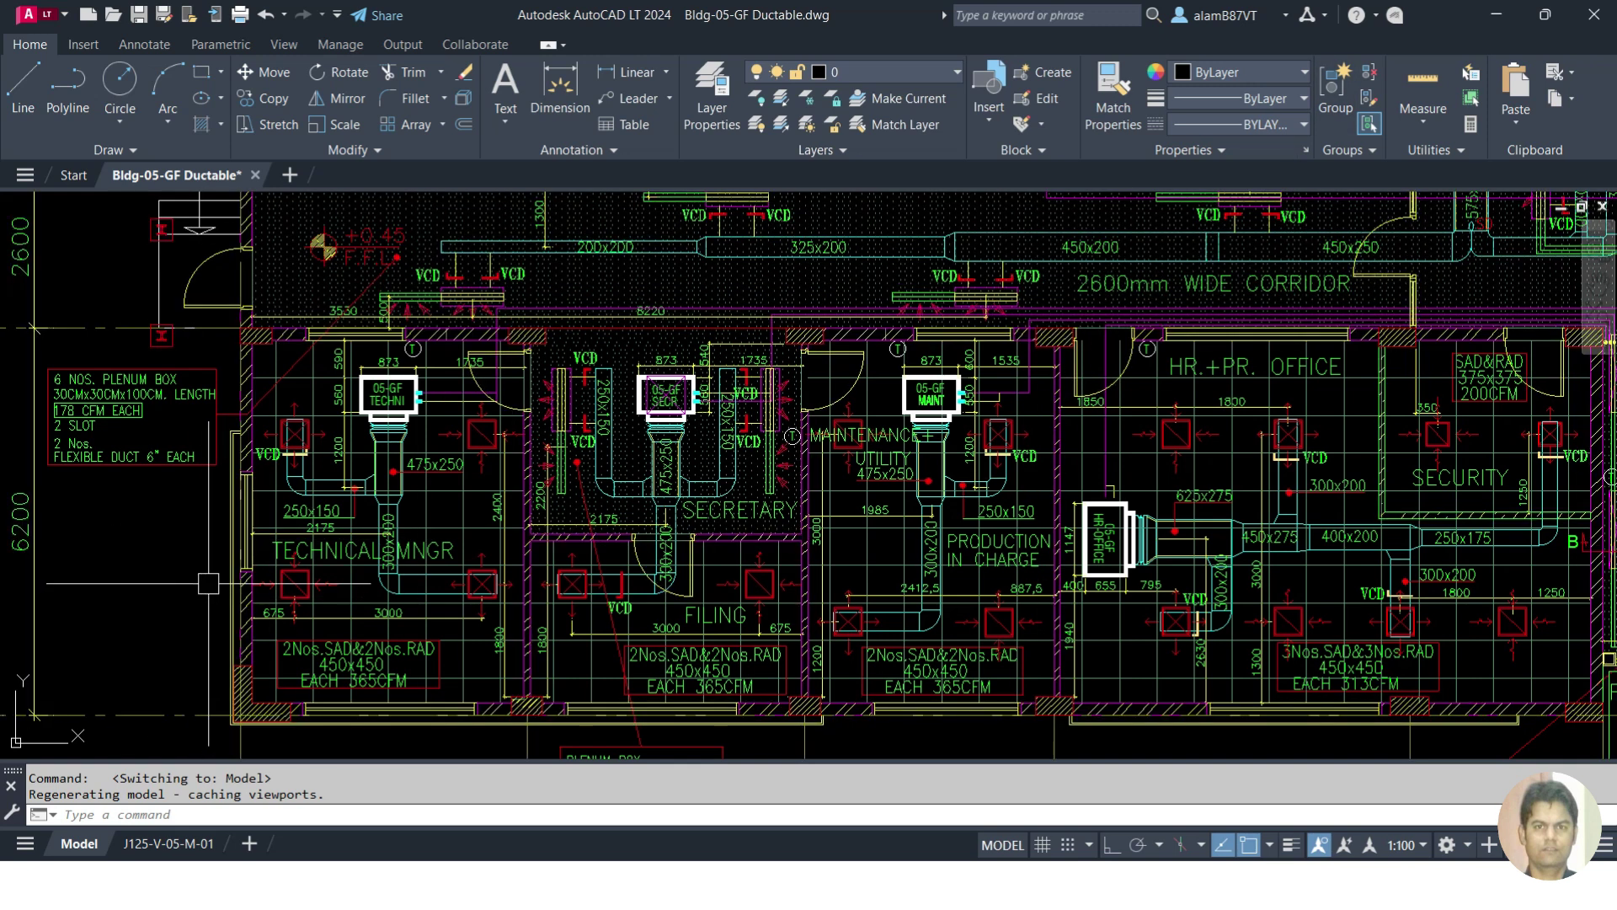
scroll(171, 593, up, 2)
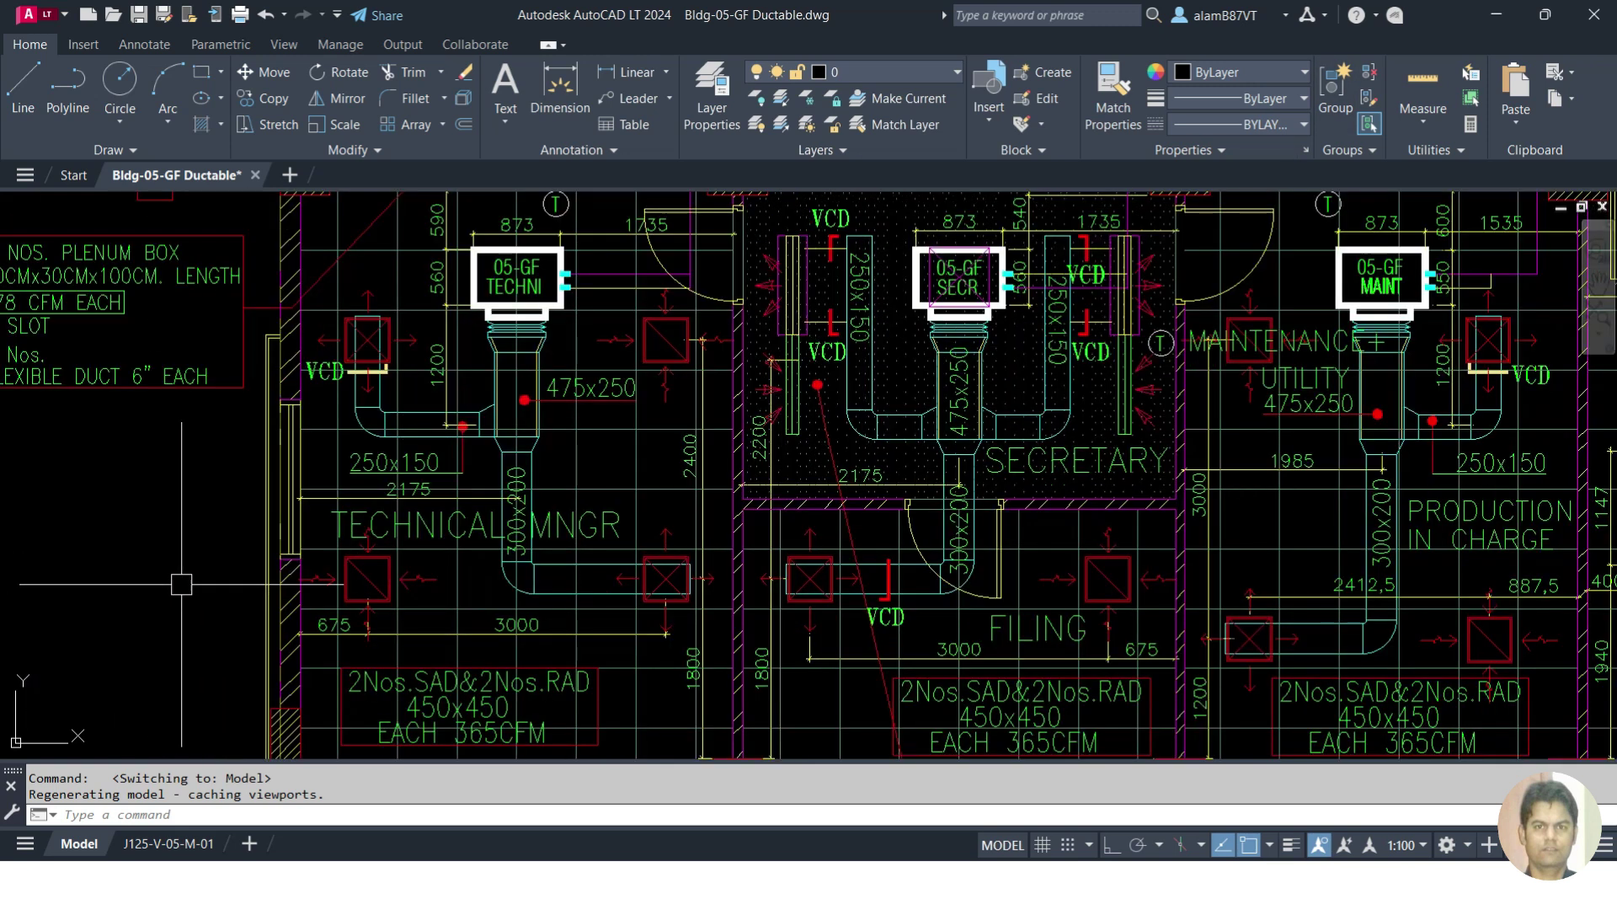
scroll(493, 341, up, 2)
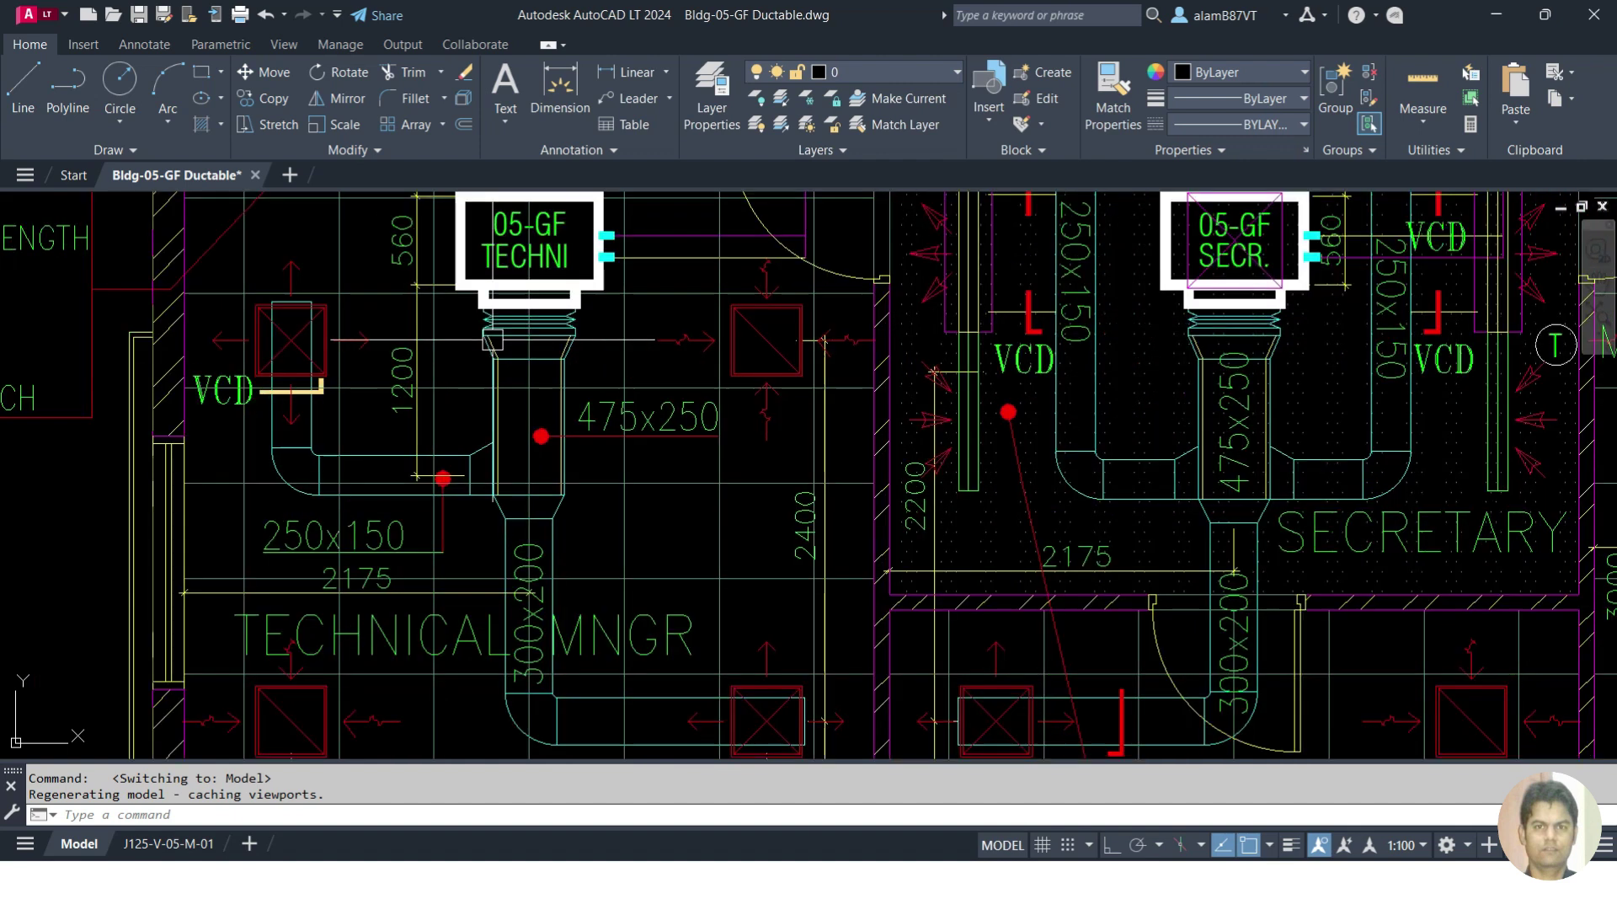
scroll(492, 340, down, 2)
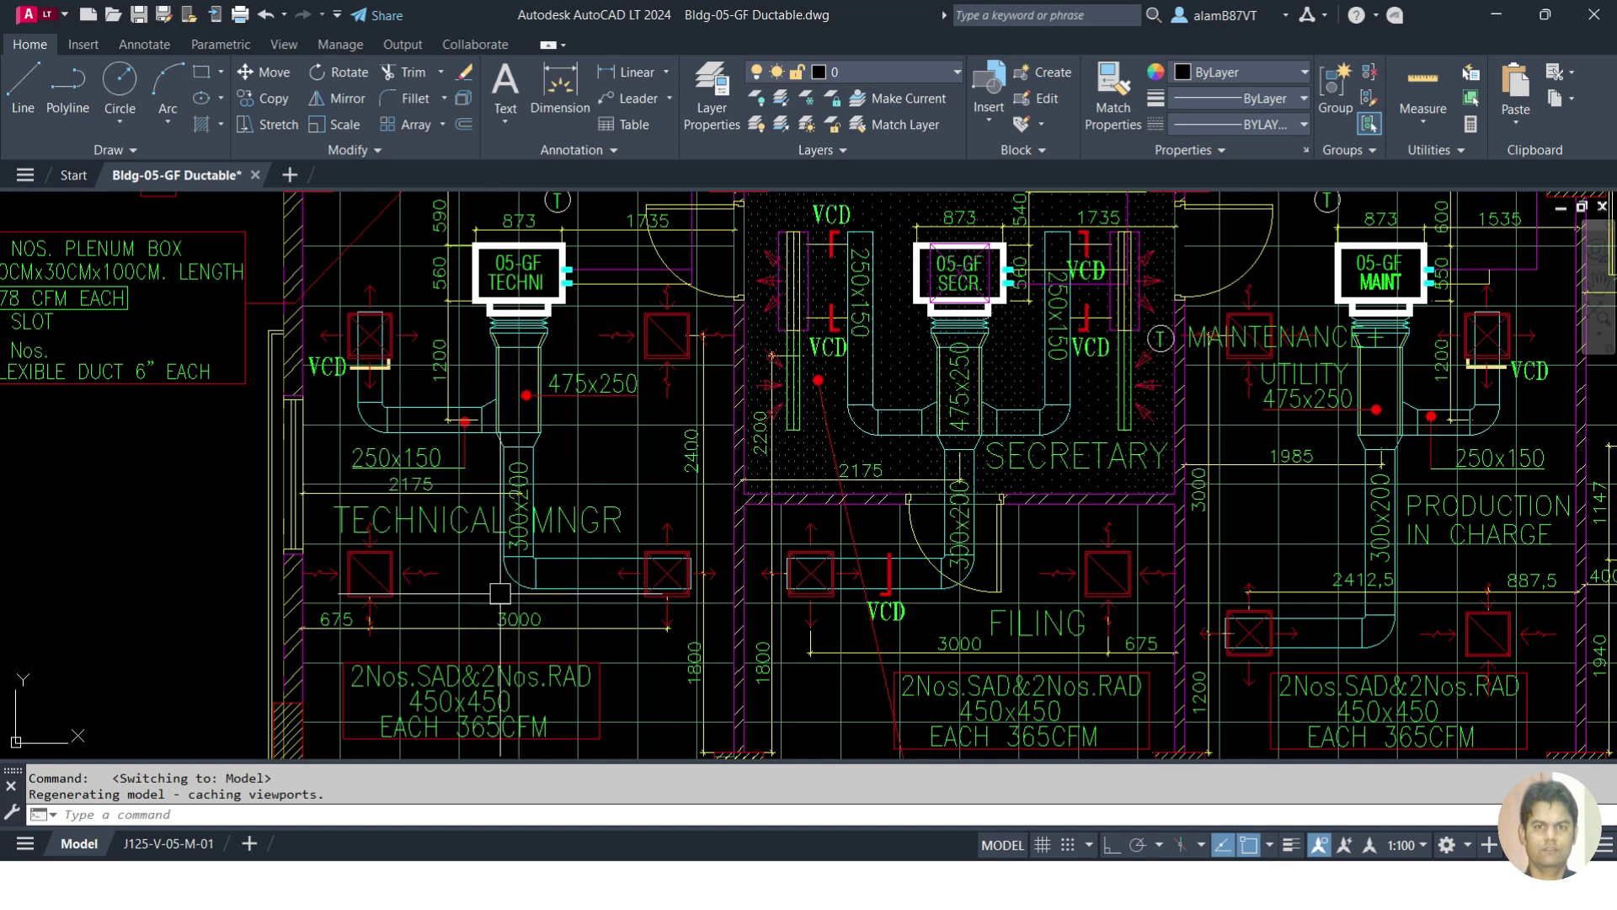
scroll(506, 590, up, 3)
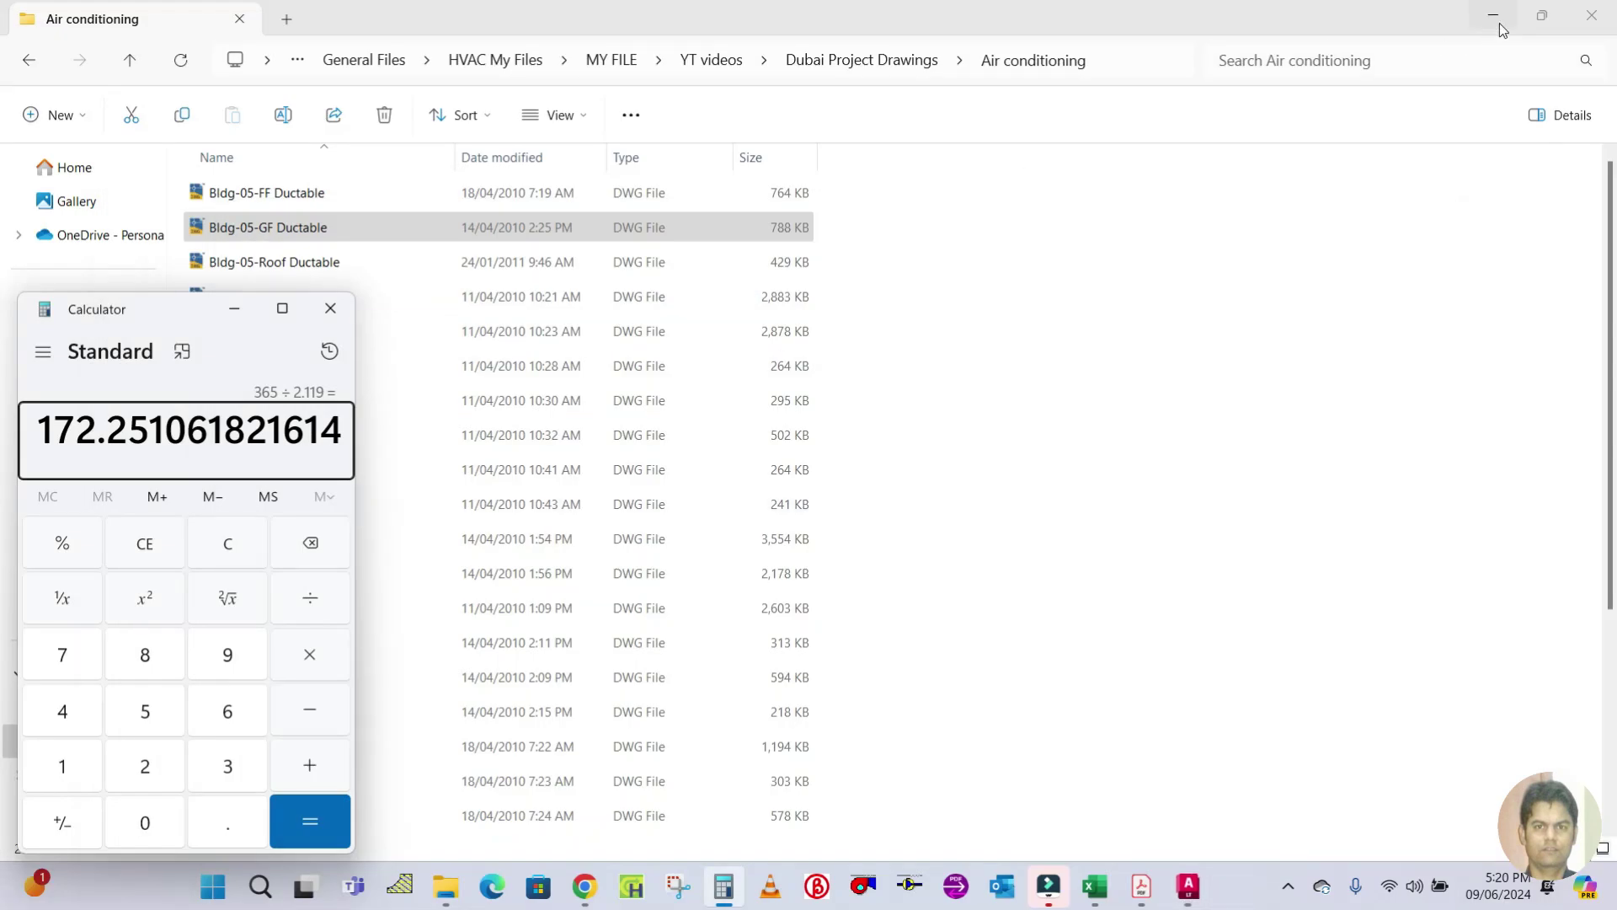
Switch to the ESP Calculation workbook and review the Elbow sheet's friction loss table and its CR3-1 reference picture
click(1094, 886)
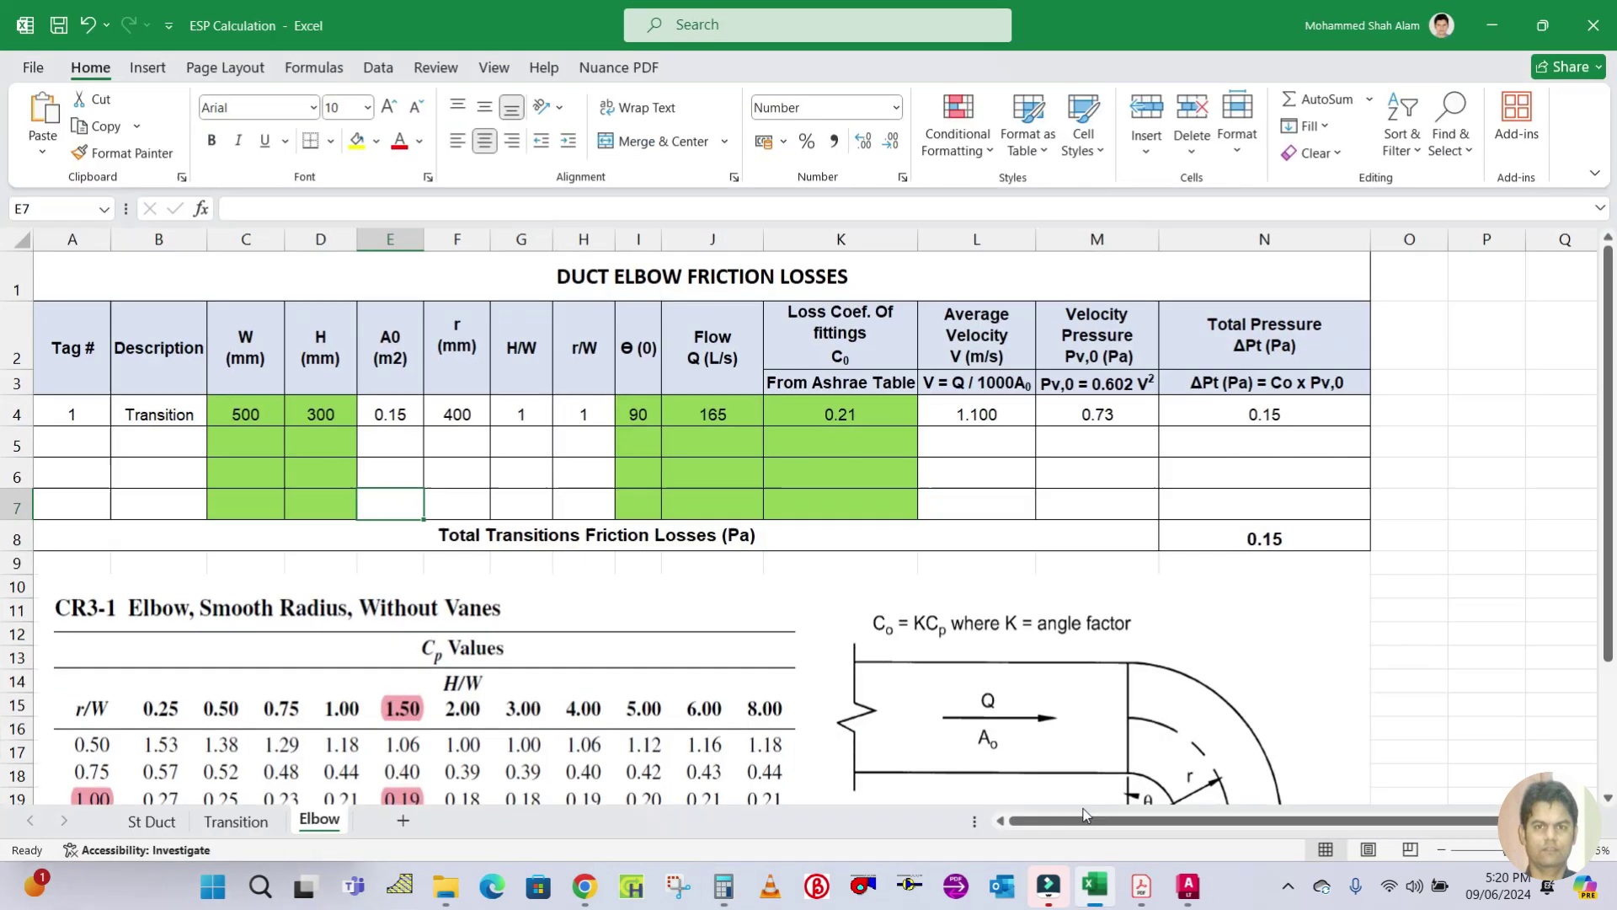
click(723, 886)
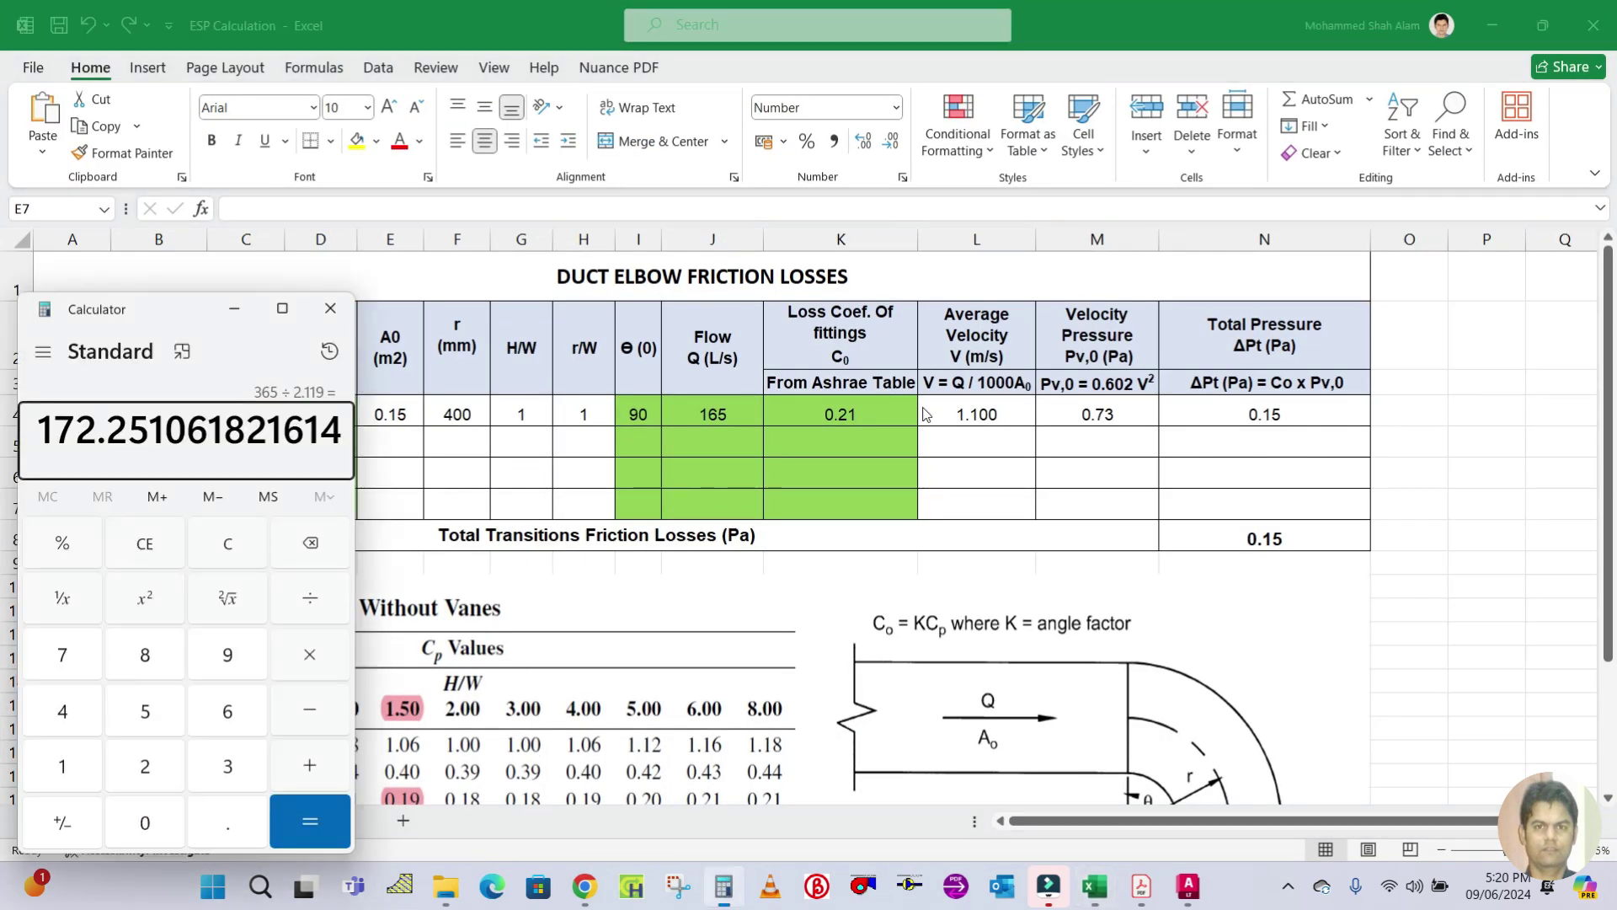
click(330, 308)
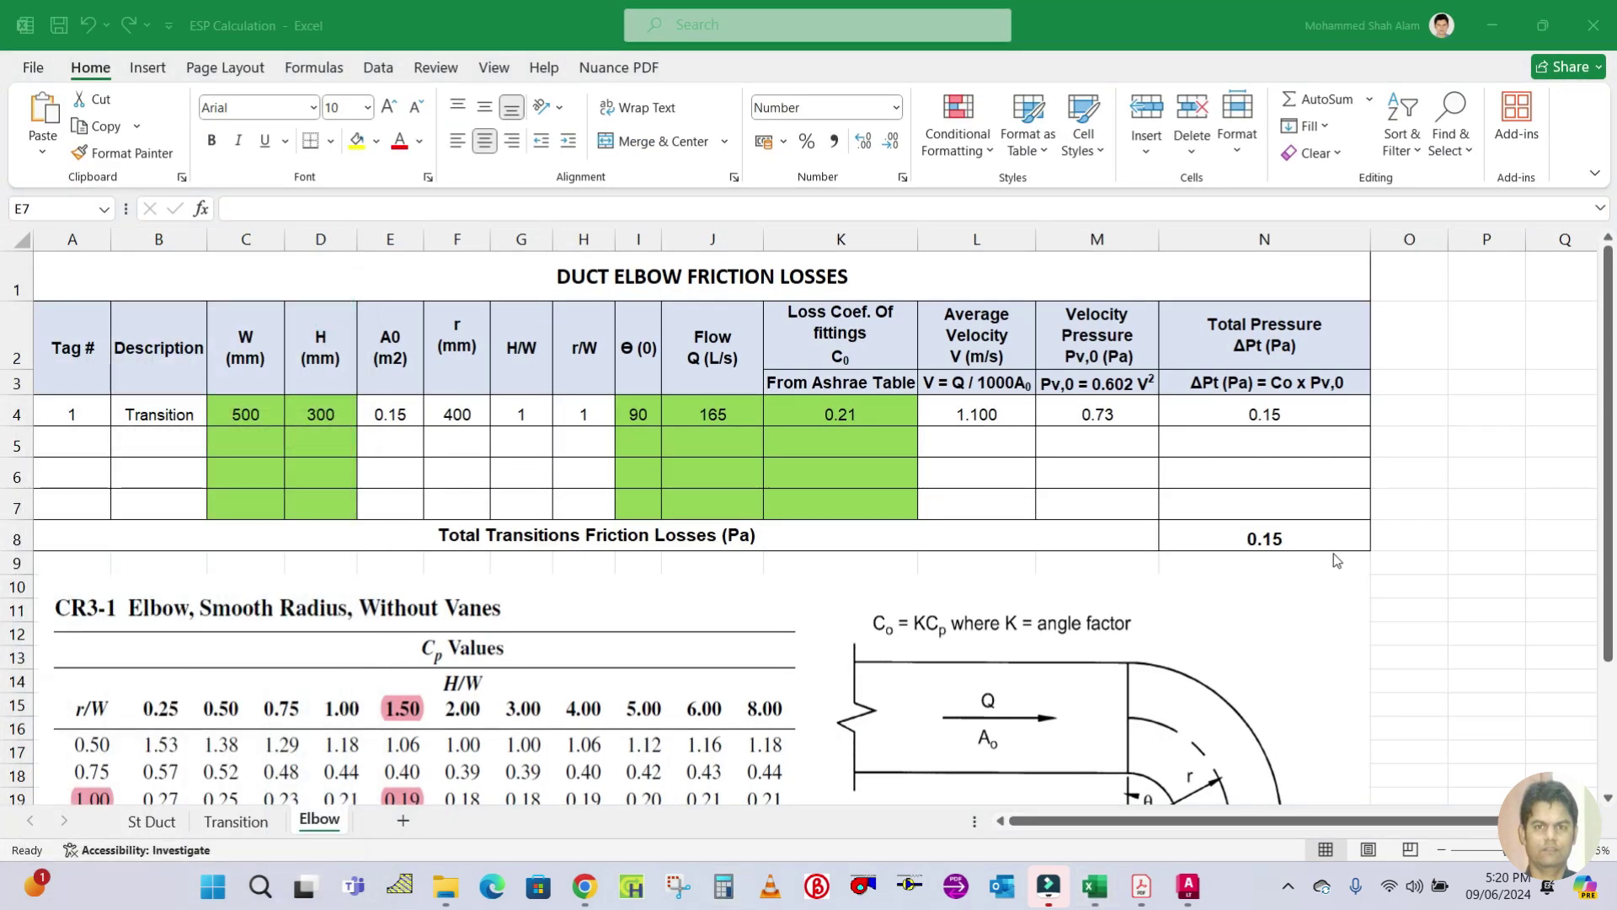
scroll(1233, 544, down, 3)
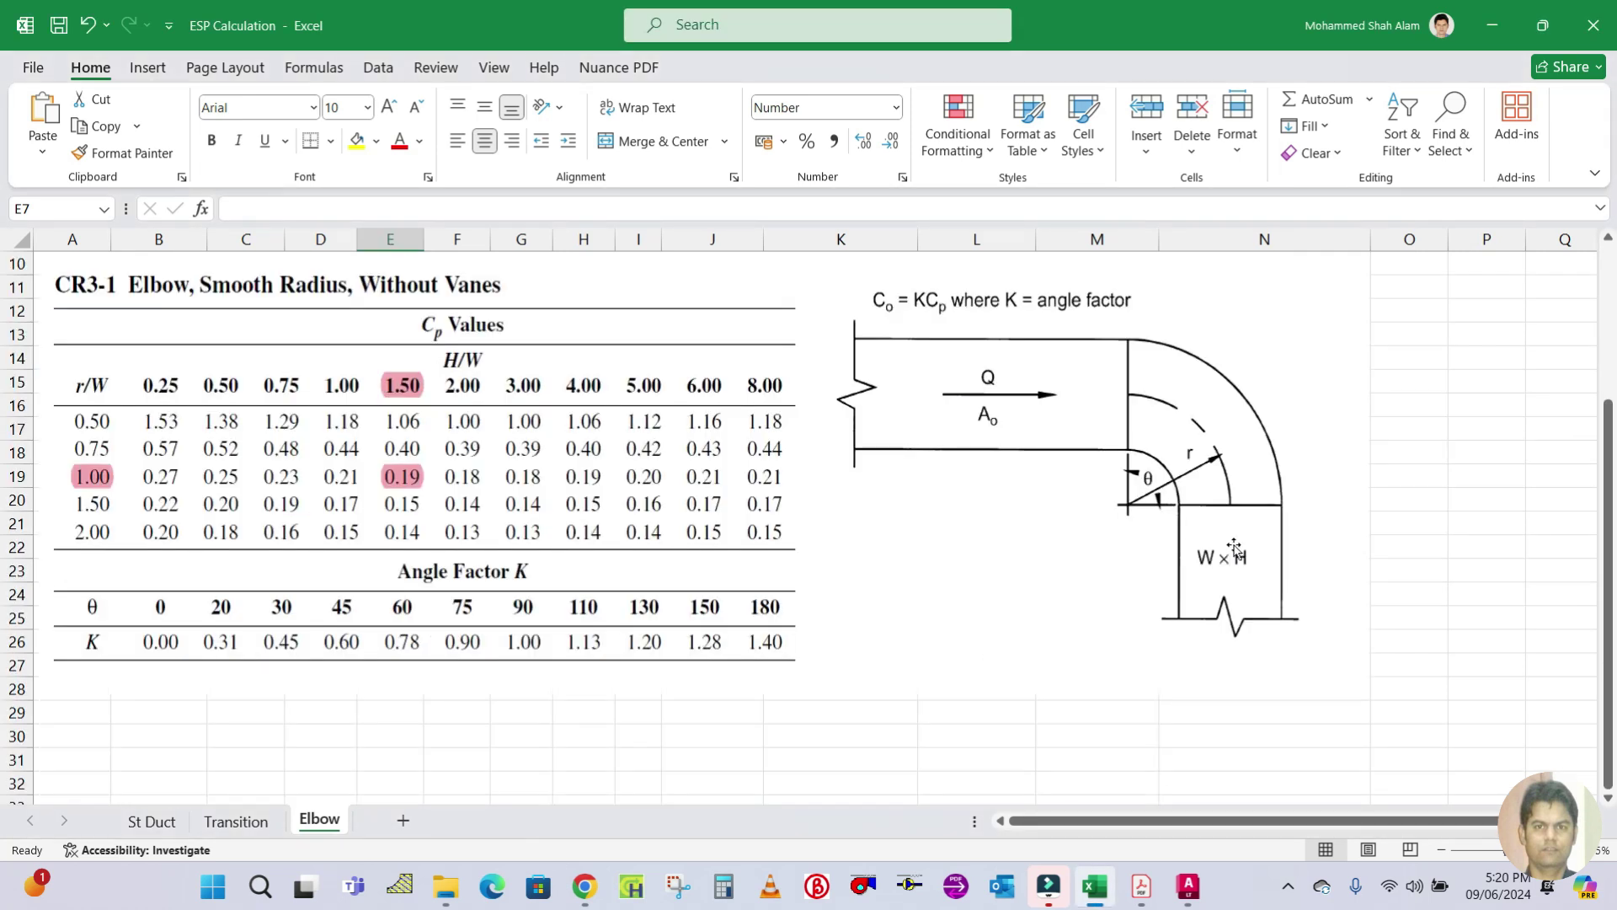
scroll(1090, 555, up, 2)
scroll(646, 570, down, 1)
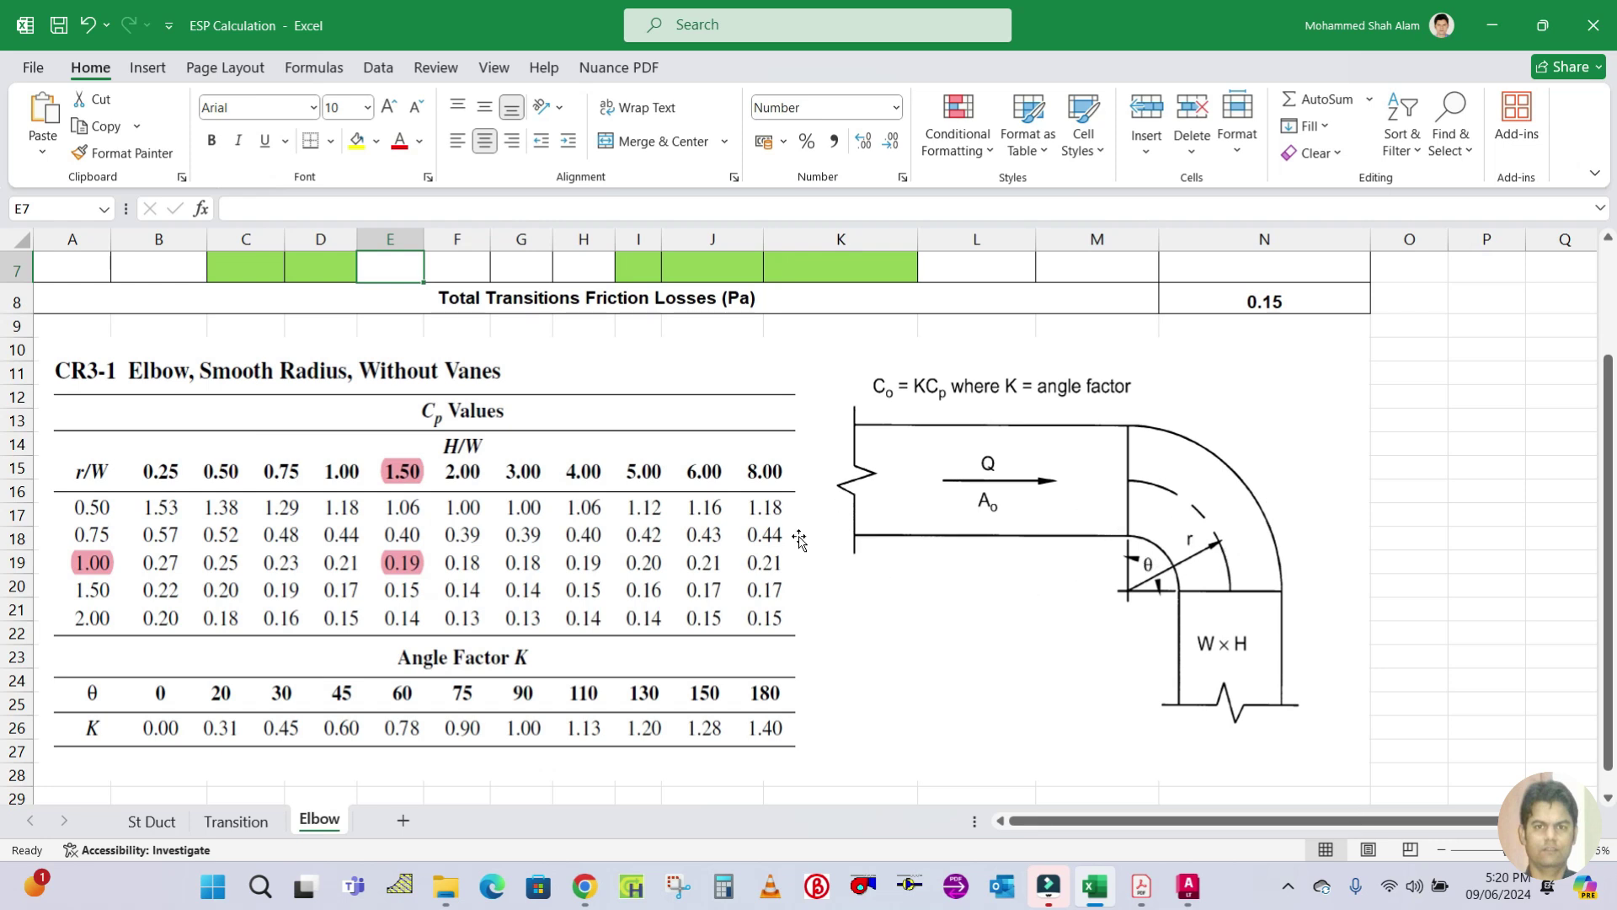
In the ASHRAE handbook PDF, highlight the handbook title, the Co = KCp formula, the 90 angle and the CR3-1 elbow heading
click(1141, 885)
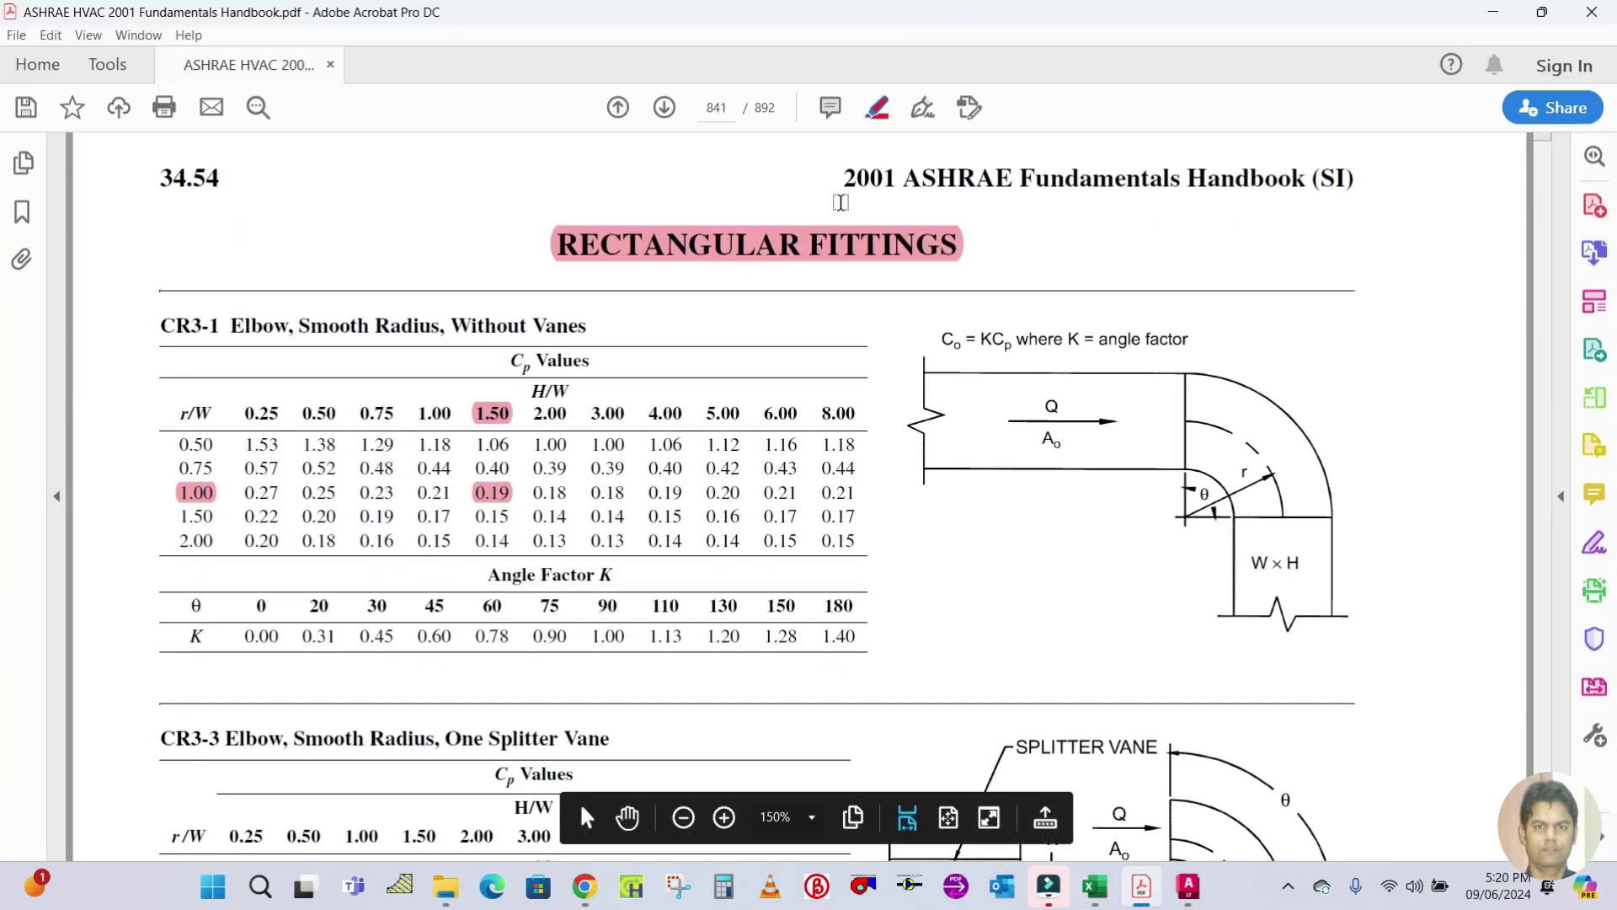
drag(844, 182, 1311, 180)
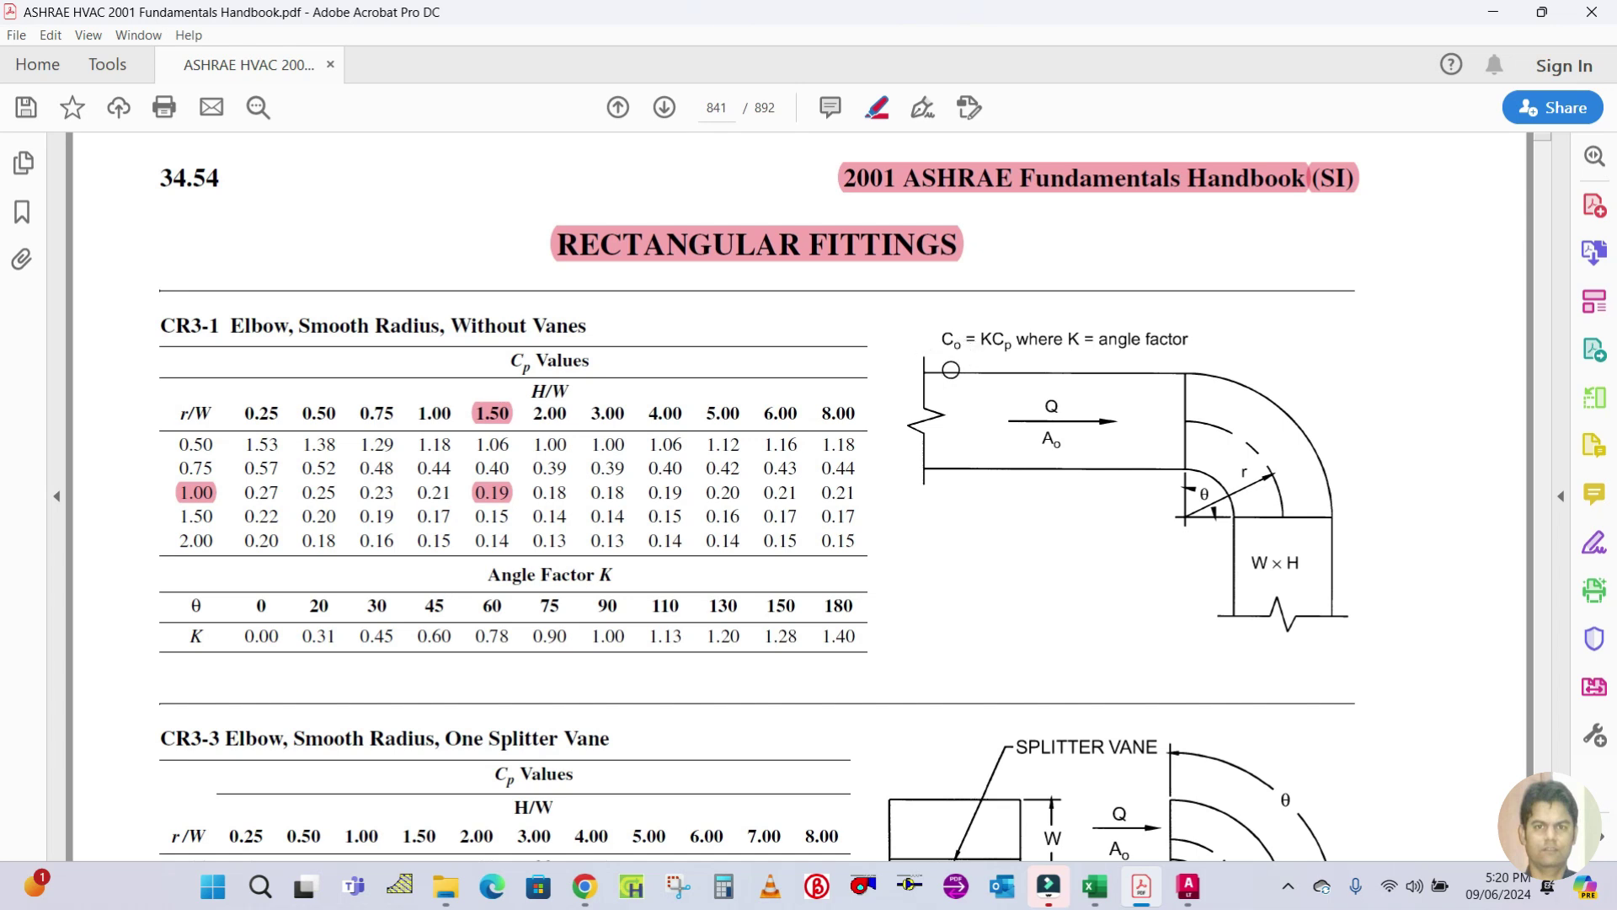
drag(935, 345, 1218, 338)
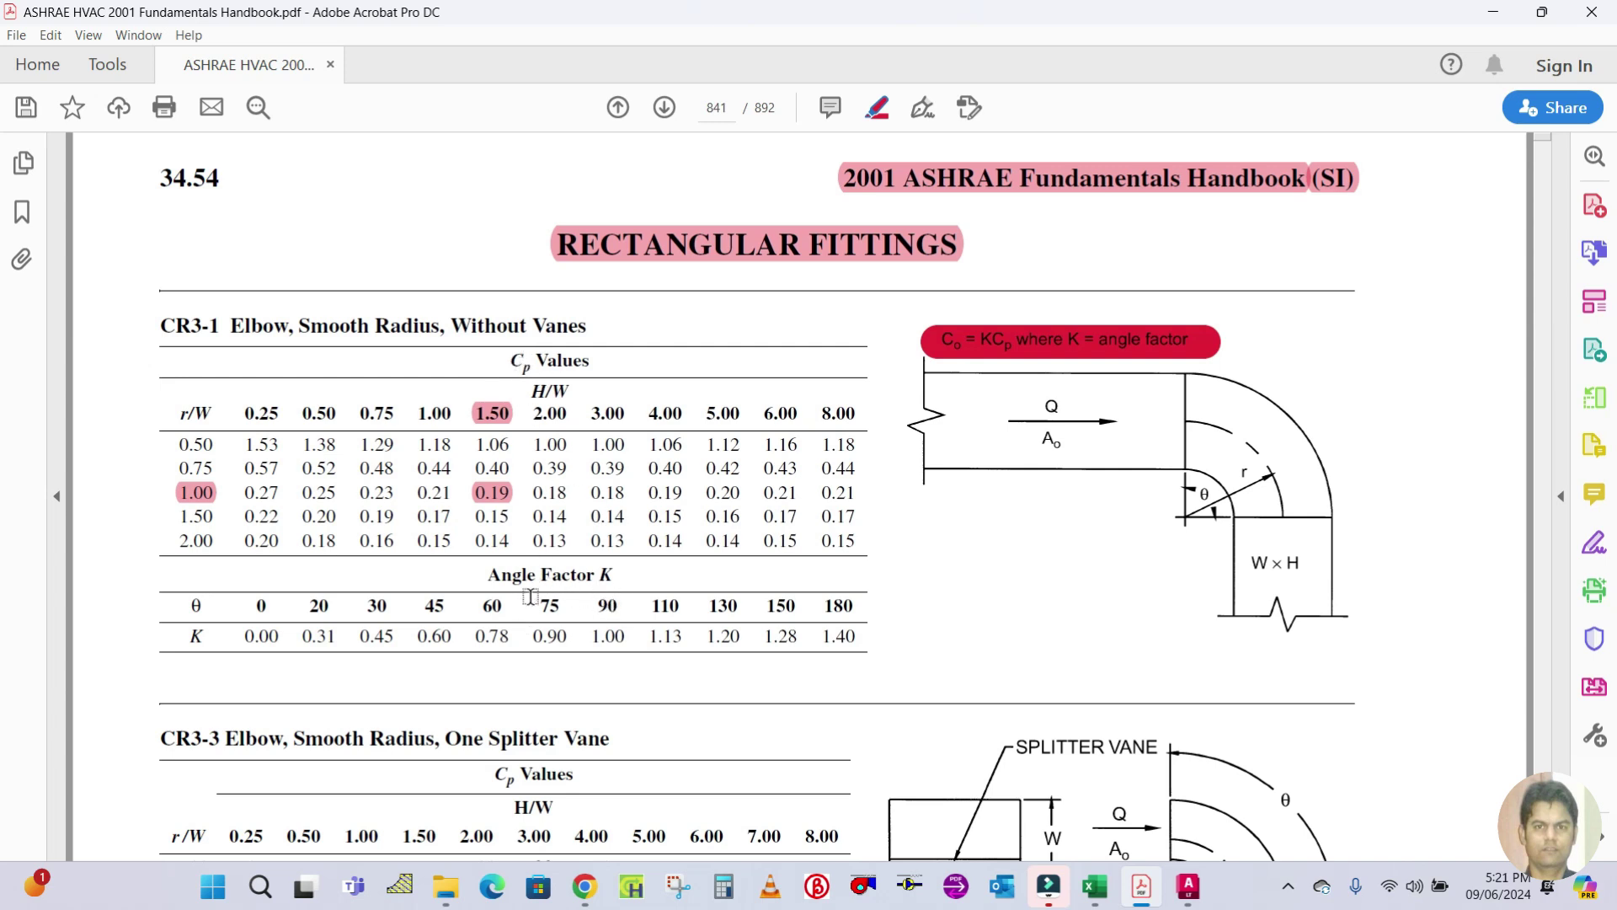
drag(621, 599, 592, 601)
drag(158, 323, 589, 326)
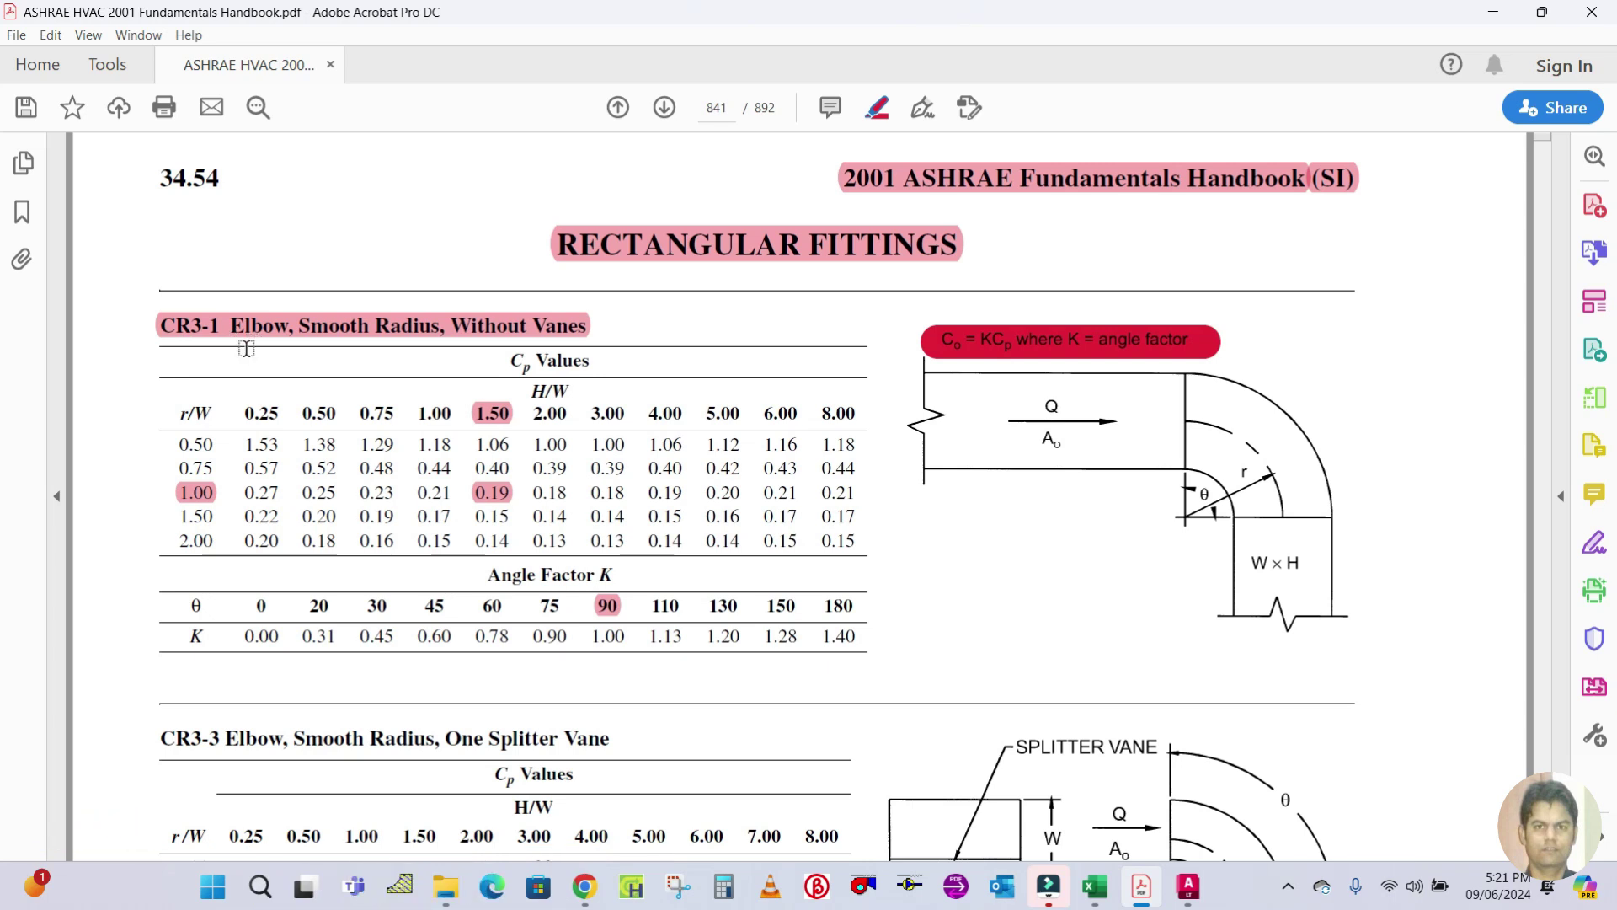
scroll(750, 405, up, 2)
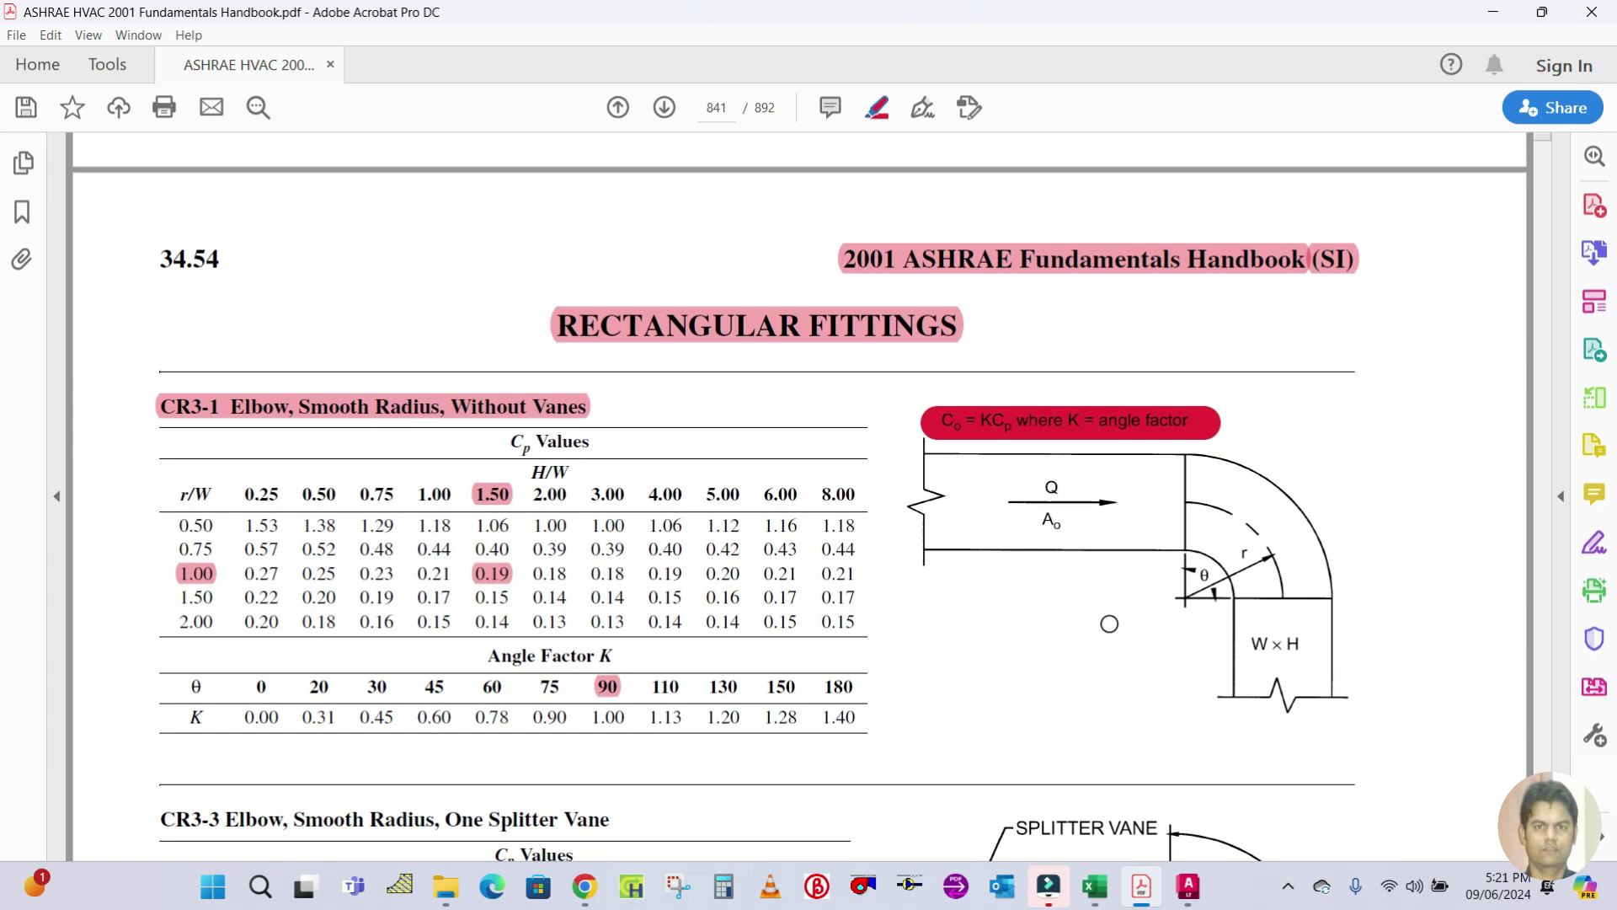
Switch to the ESP Calculation workbook and delete the CR3-1 elbow reference picture below the losses table
click(1102, 898)
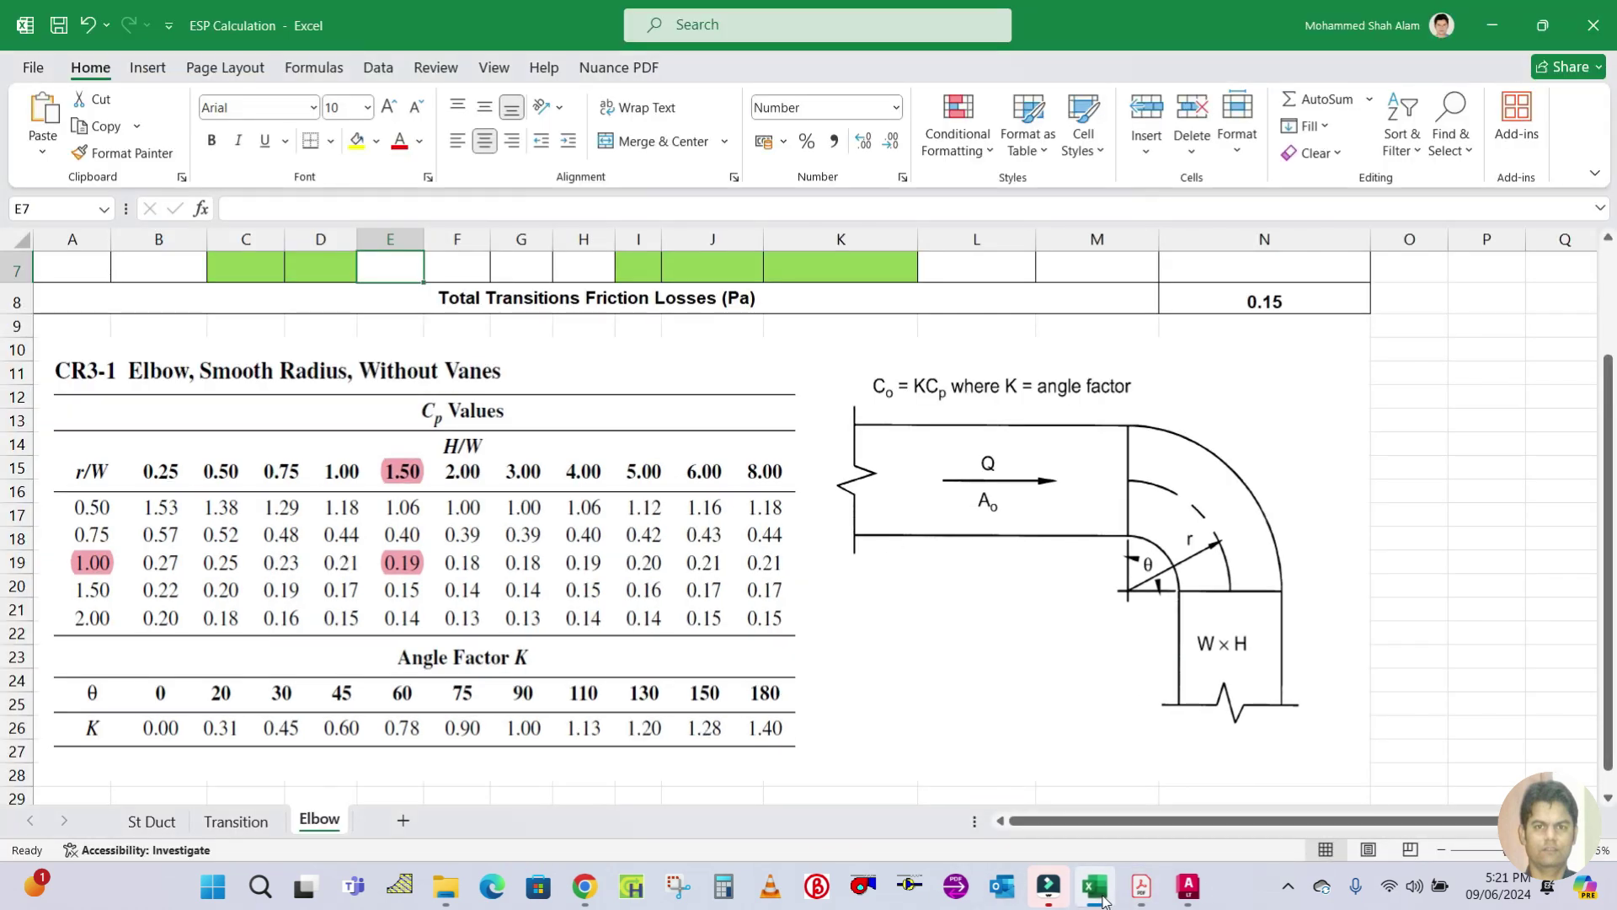
scroll(1078, 581, up, 2)
scroll(1082, 576, down, 2)
click(705, 561)
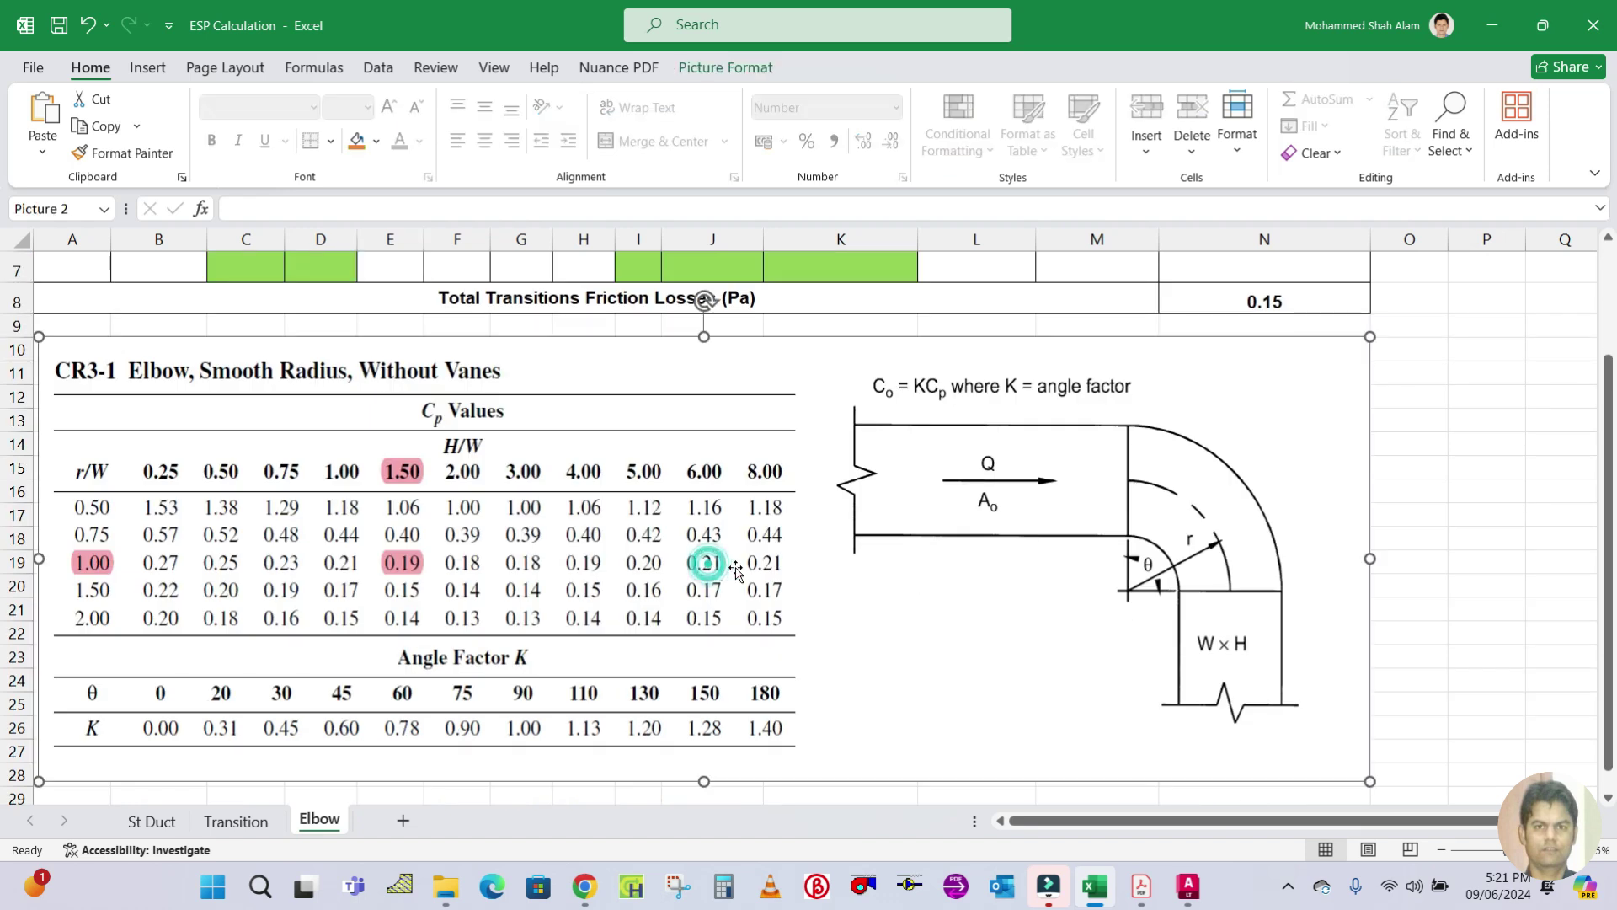
key(Delete)
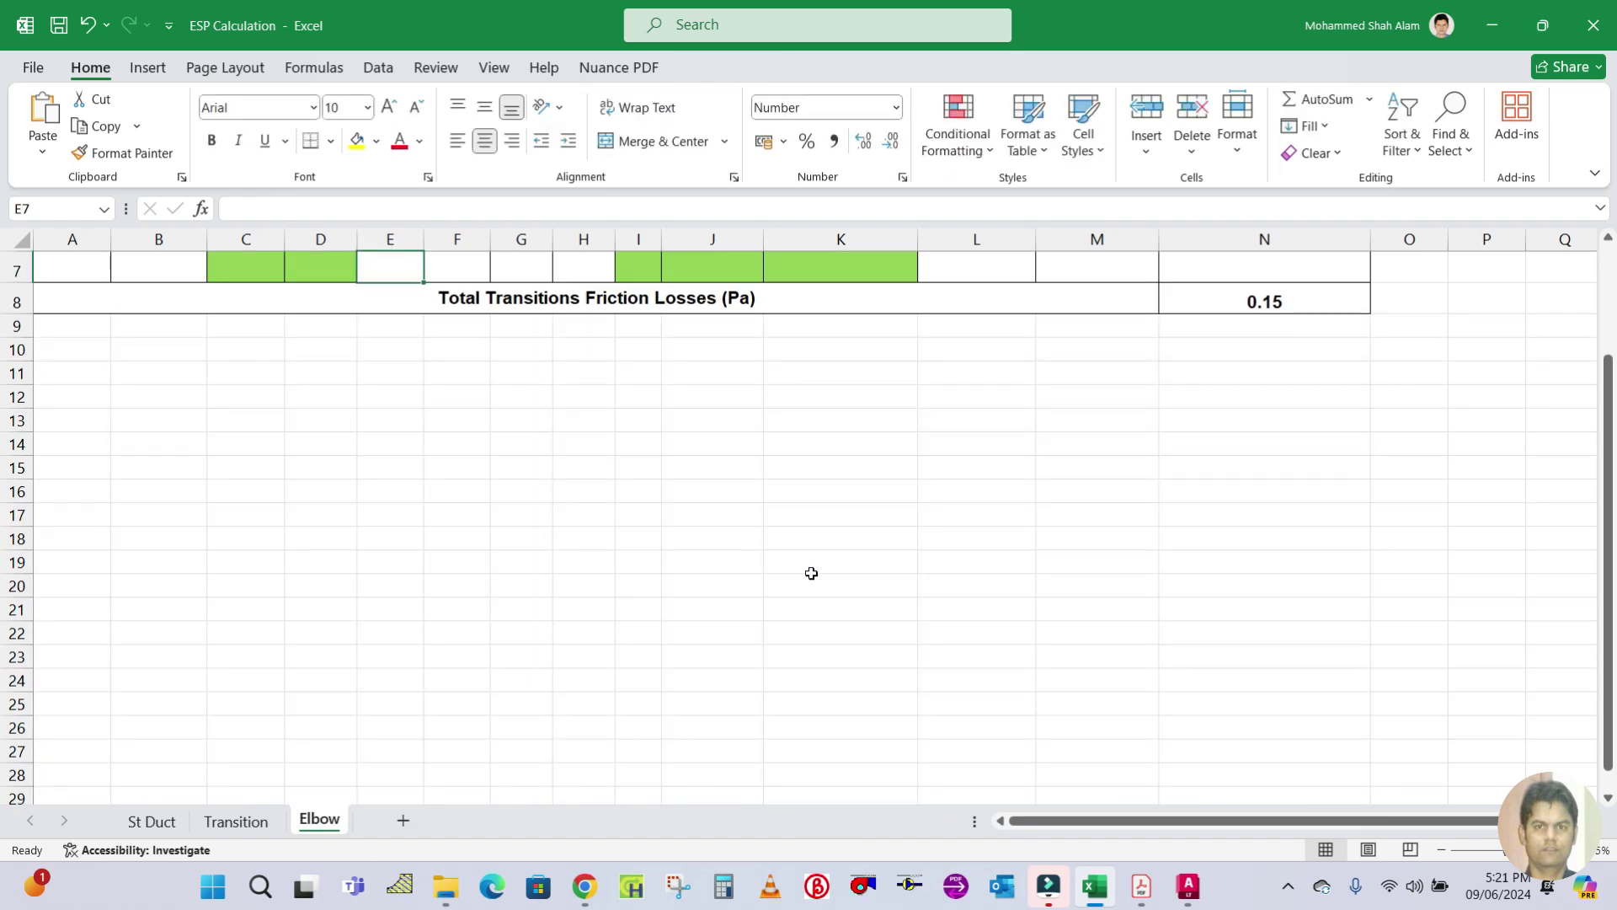
click(1143, 889)
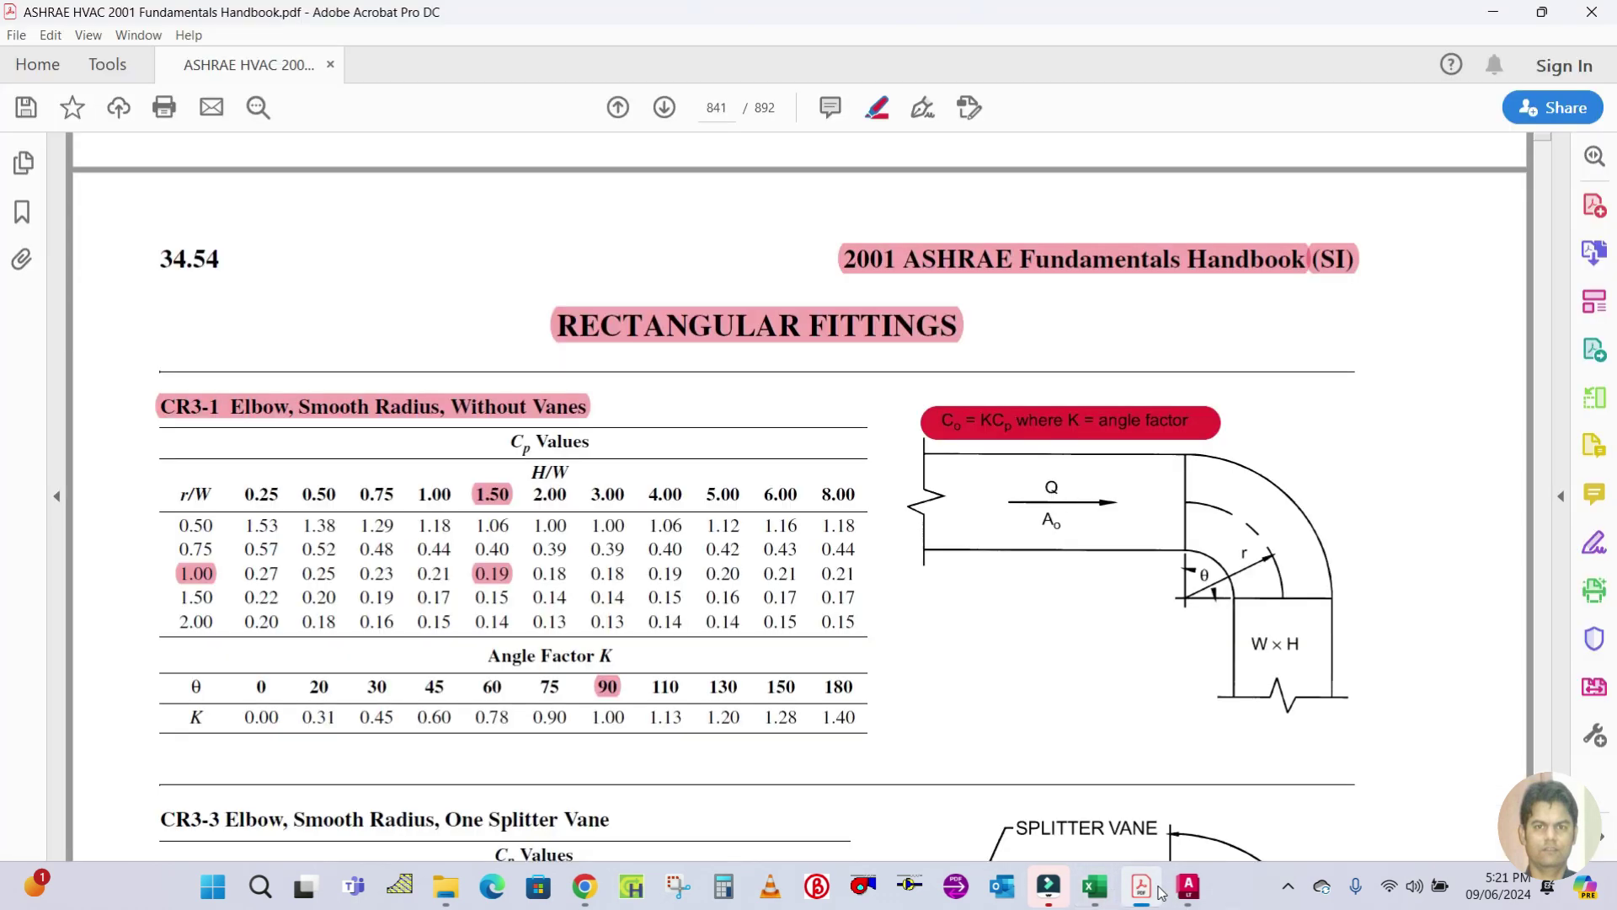
click(1143, 886)
scroll(893, 590, up, 2)
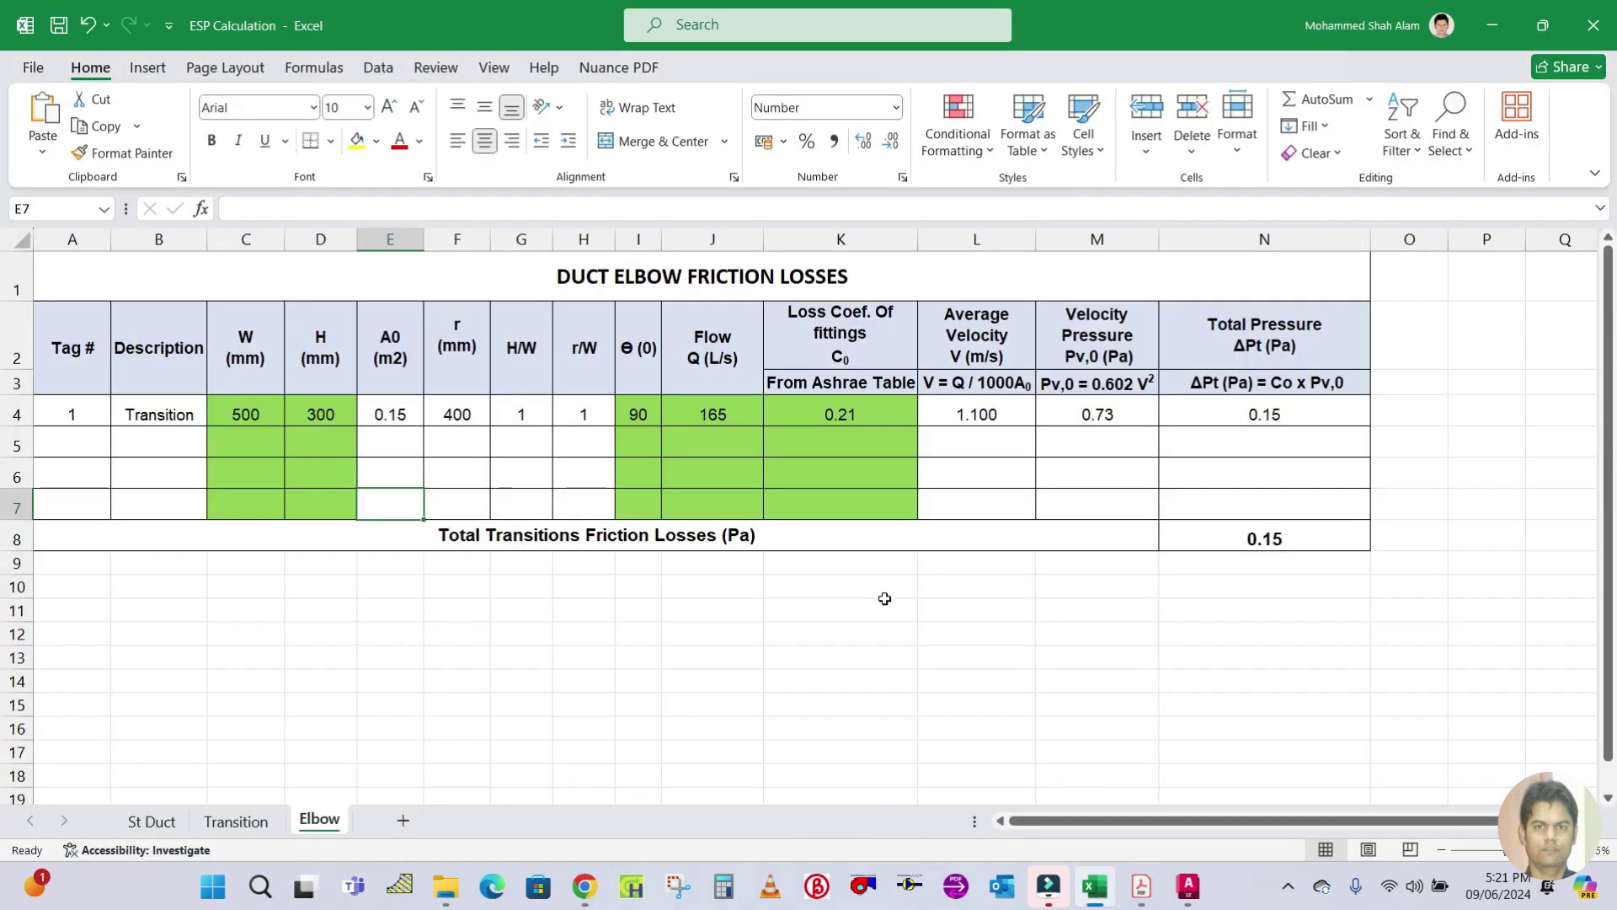
Switch to the AutoCAD duct drawing and examine the elbow on the 300x200 duct in the TECHNICAL MNGR room
click(1187, 886)
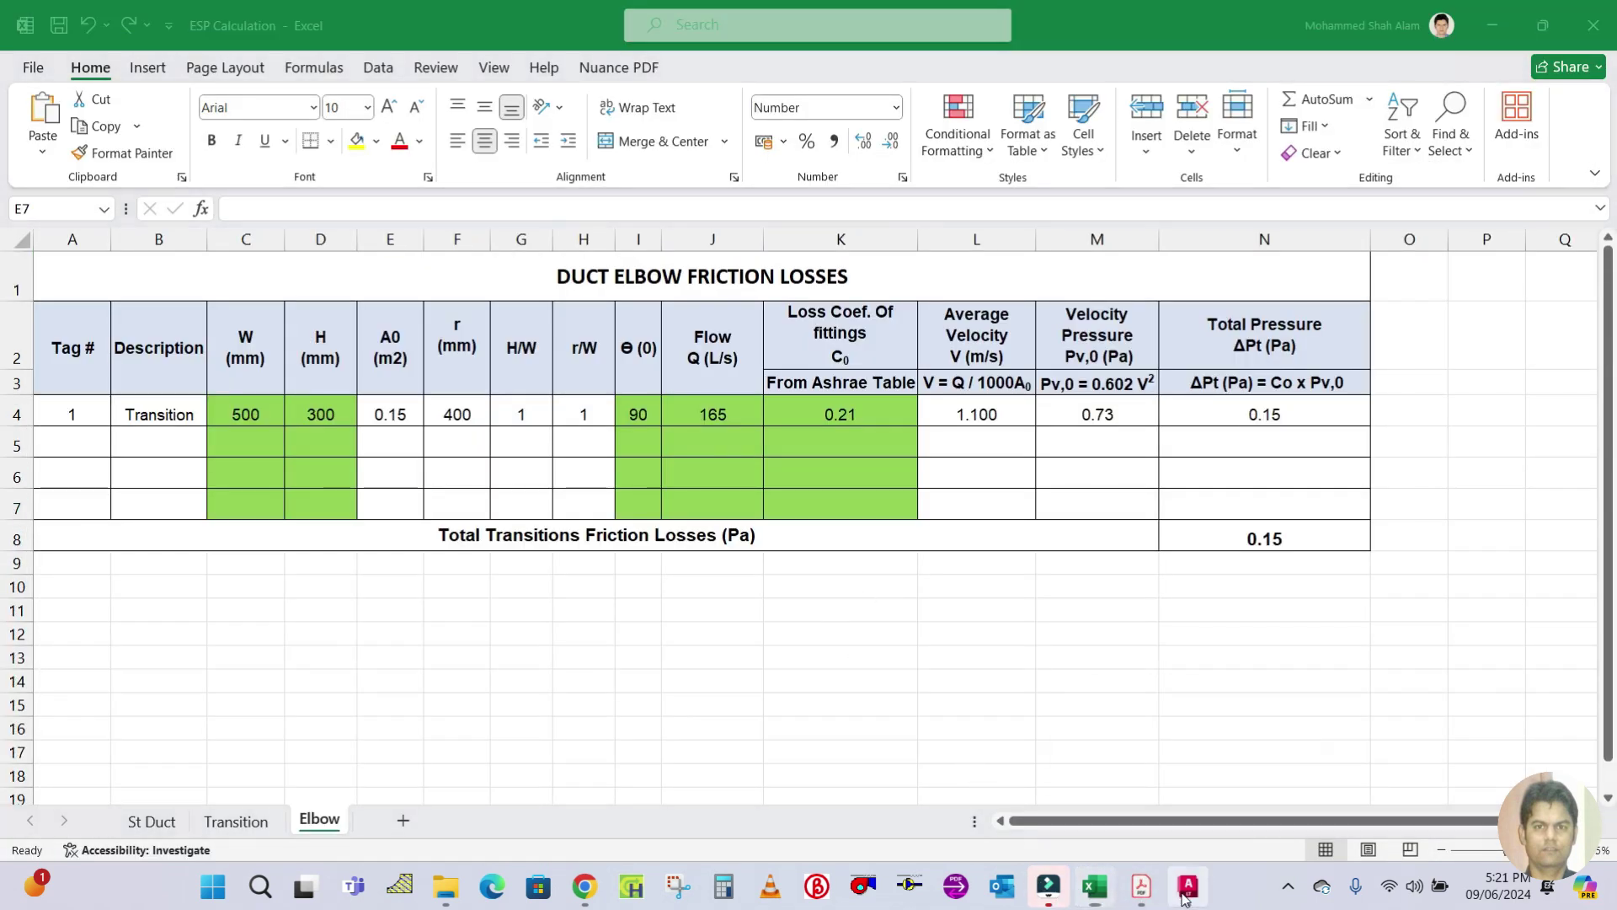
scroll(773, 510, down, 4)
scroll(724, 572, up, 4)
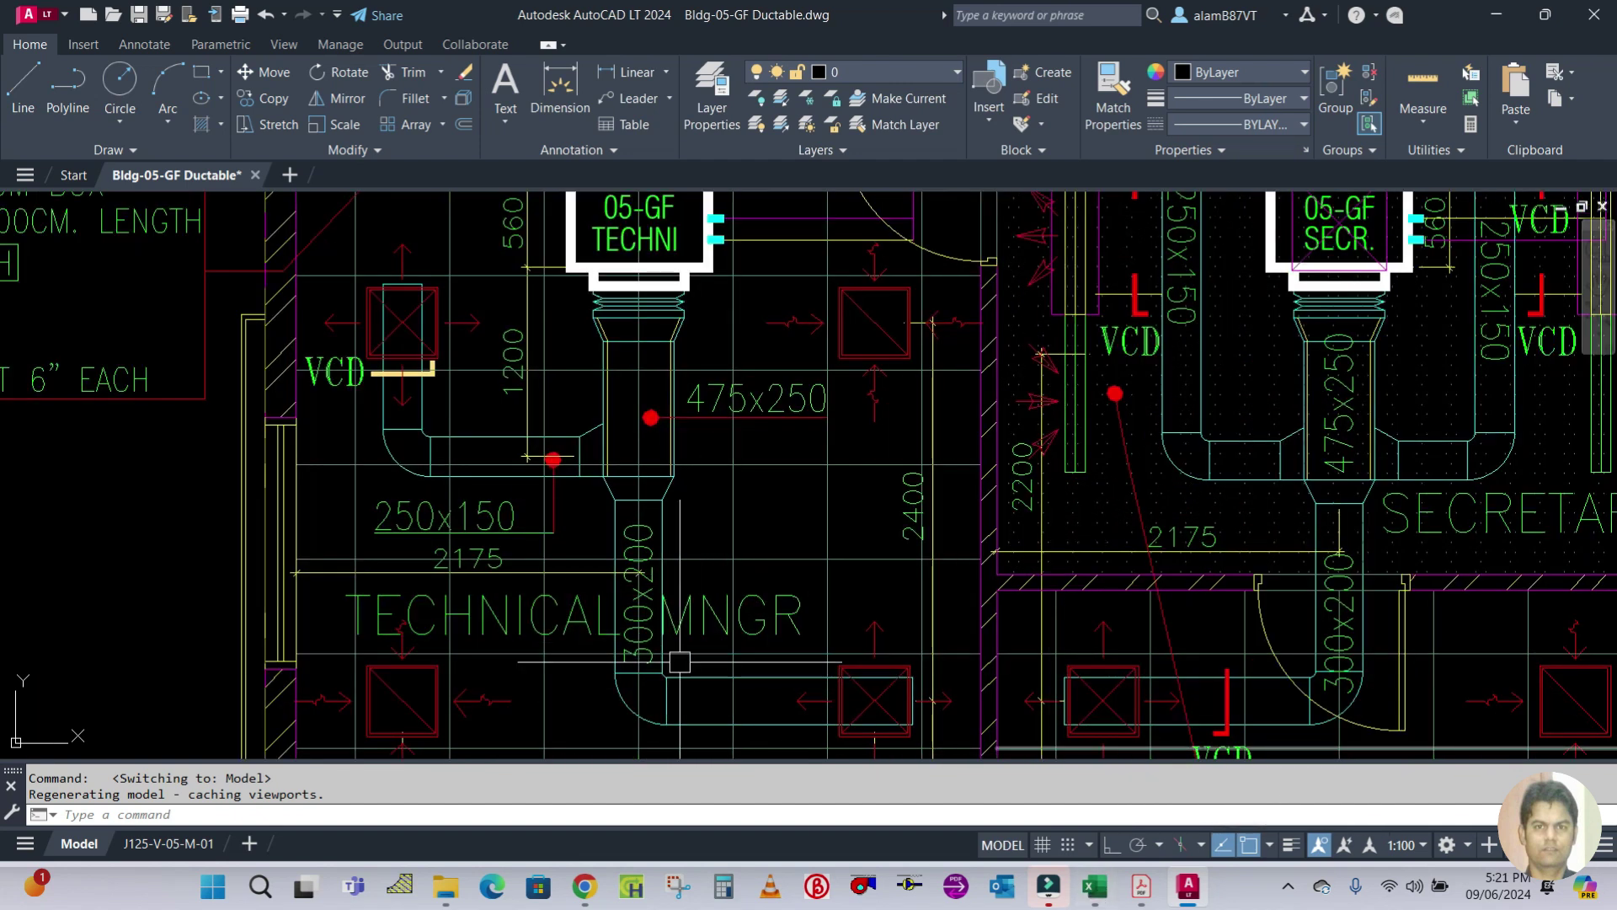
scroll(696, 634, down, 2)
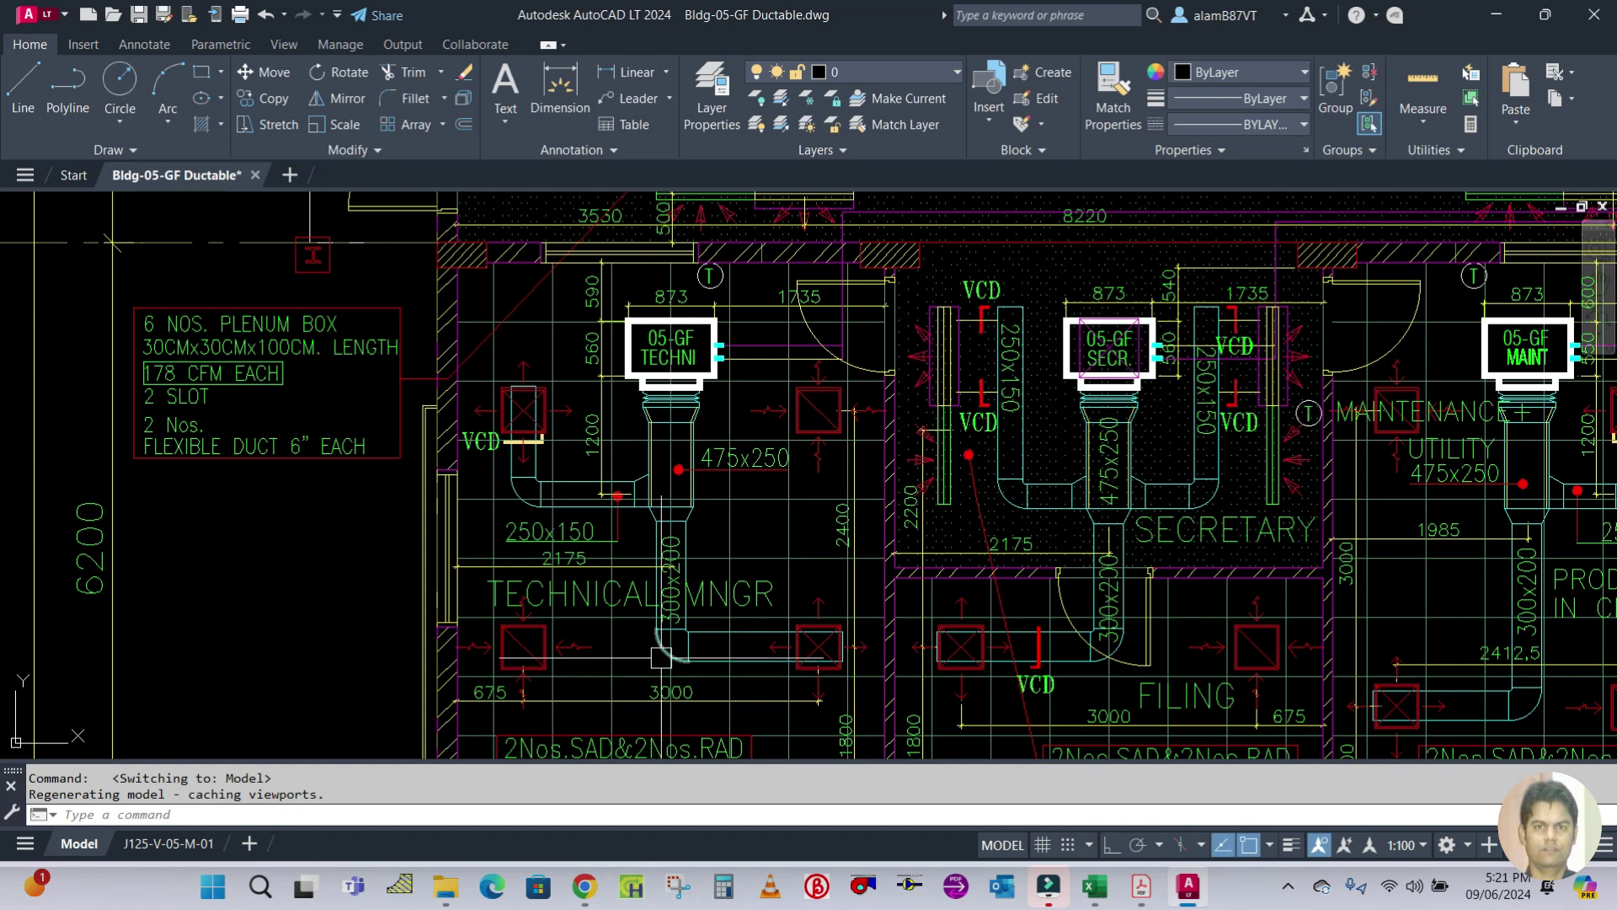
scroll(659, 658, up, 2)
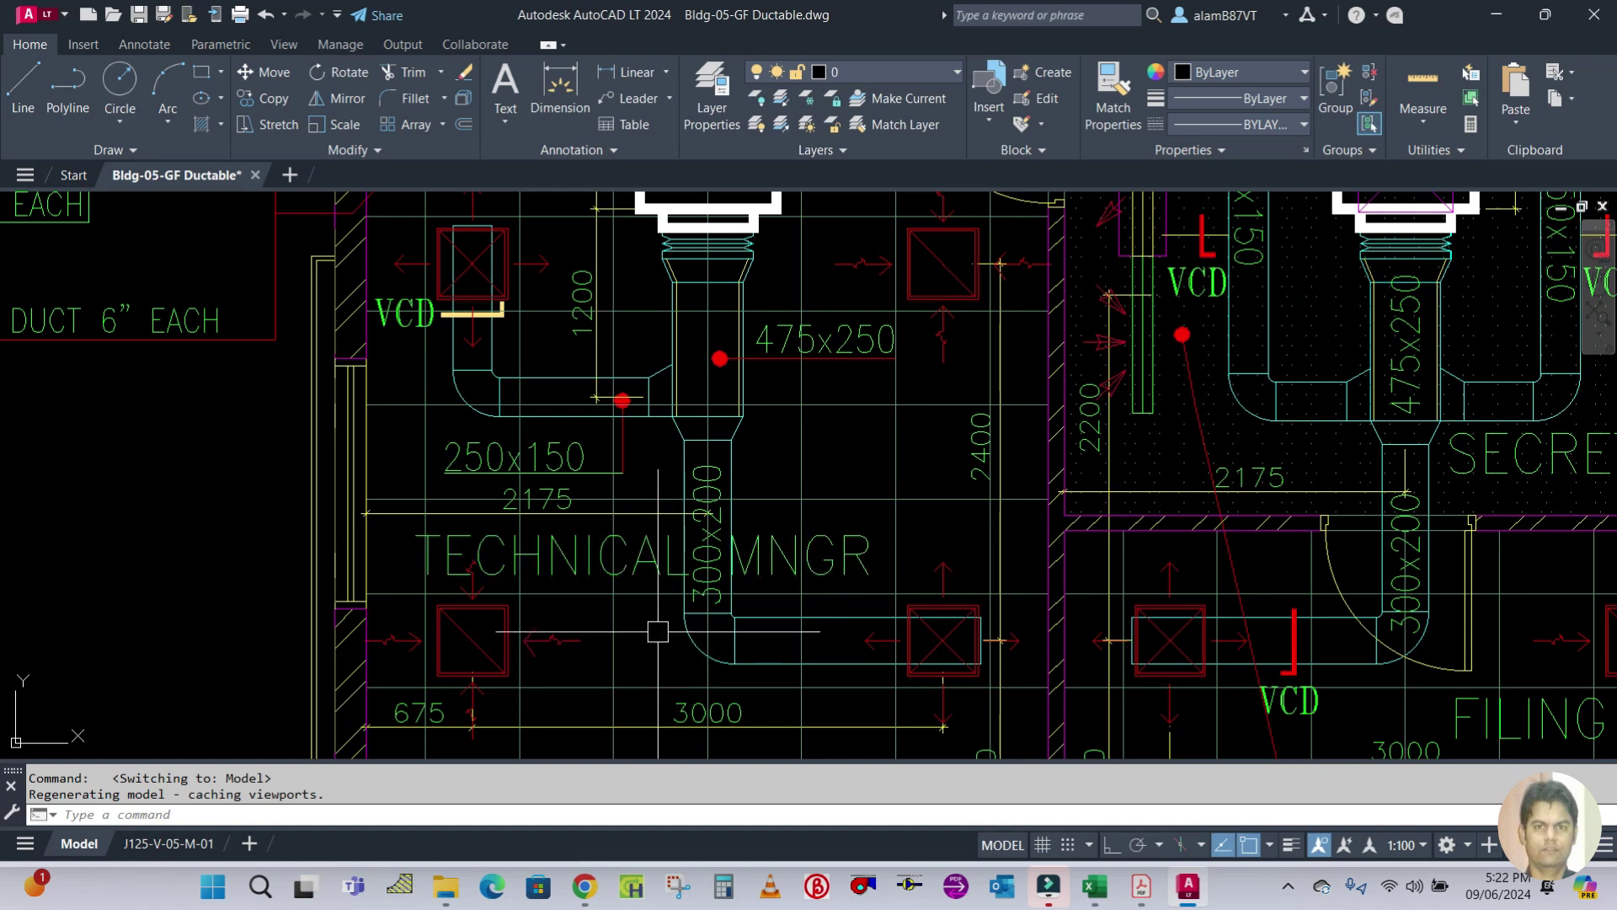
scroll(671, 646, up, 2)
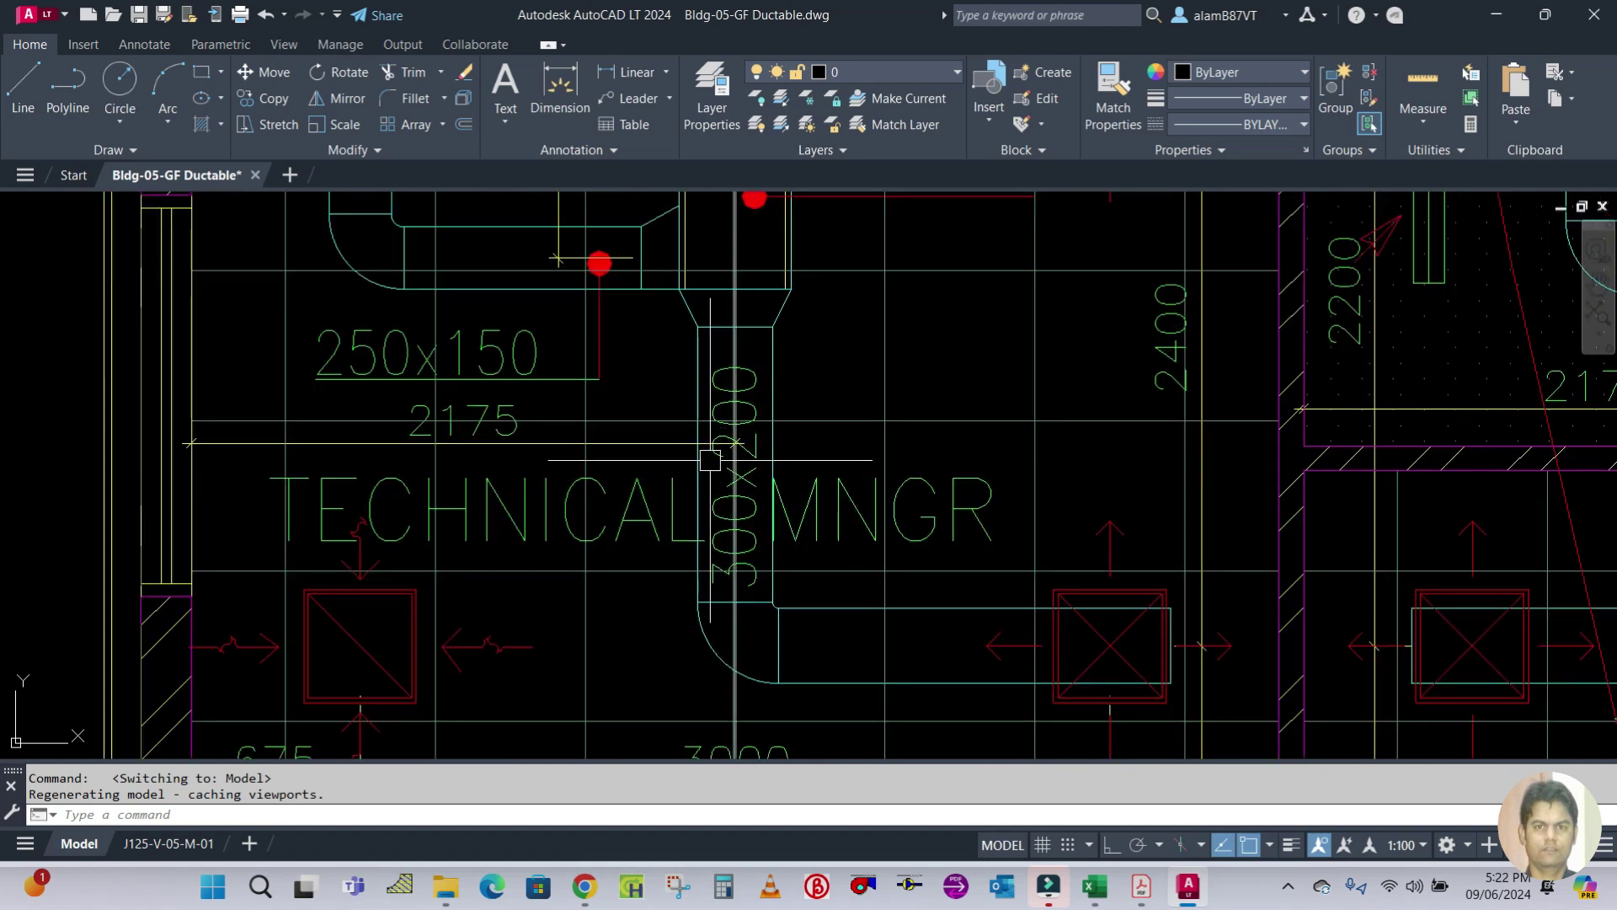
scroll(636, 625, down, 2)
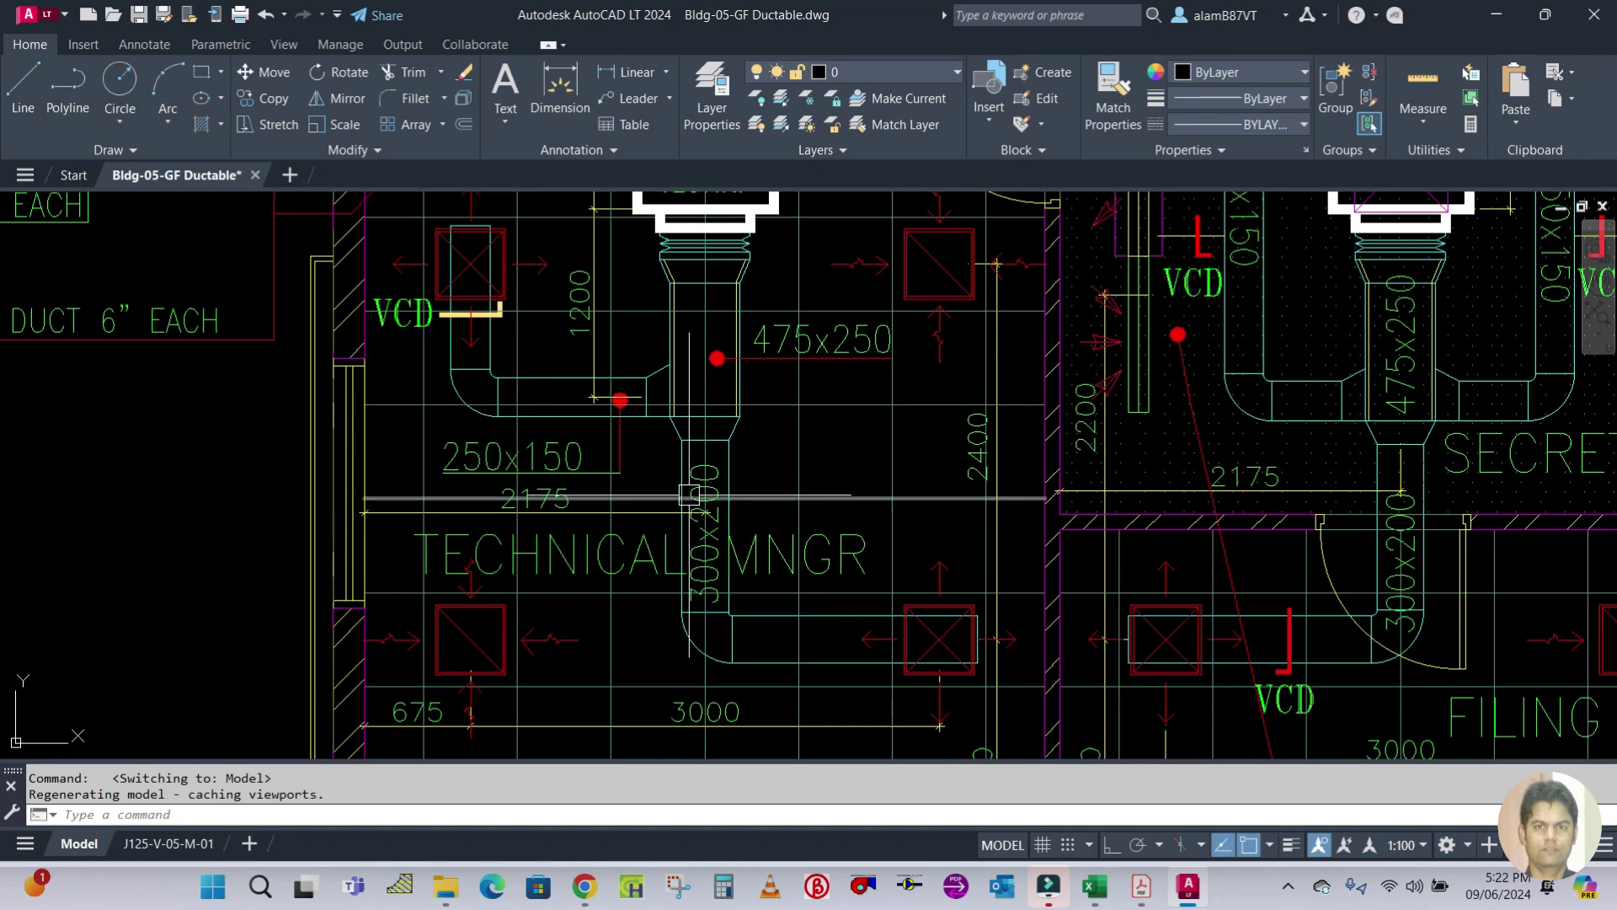
Switch to the ESP Calculation workbook and review the Elbow sheet's title and friction losses table
click(1093, 888)
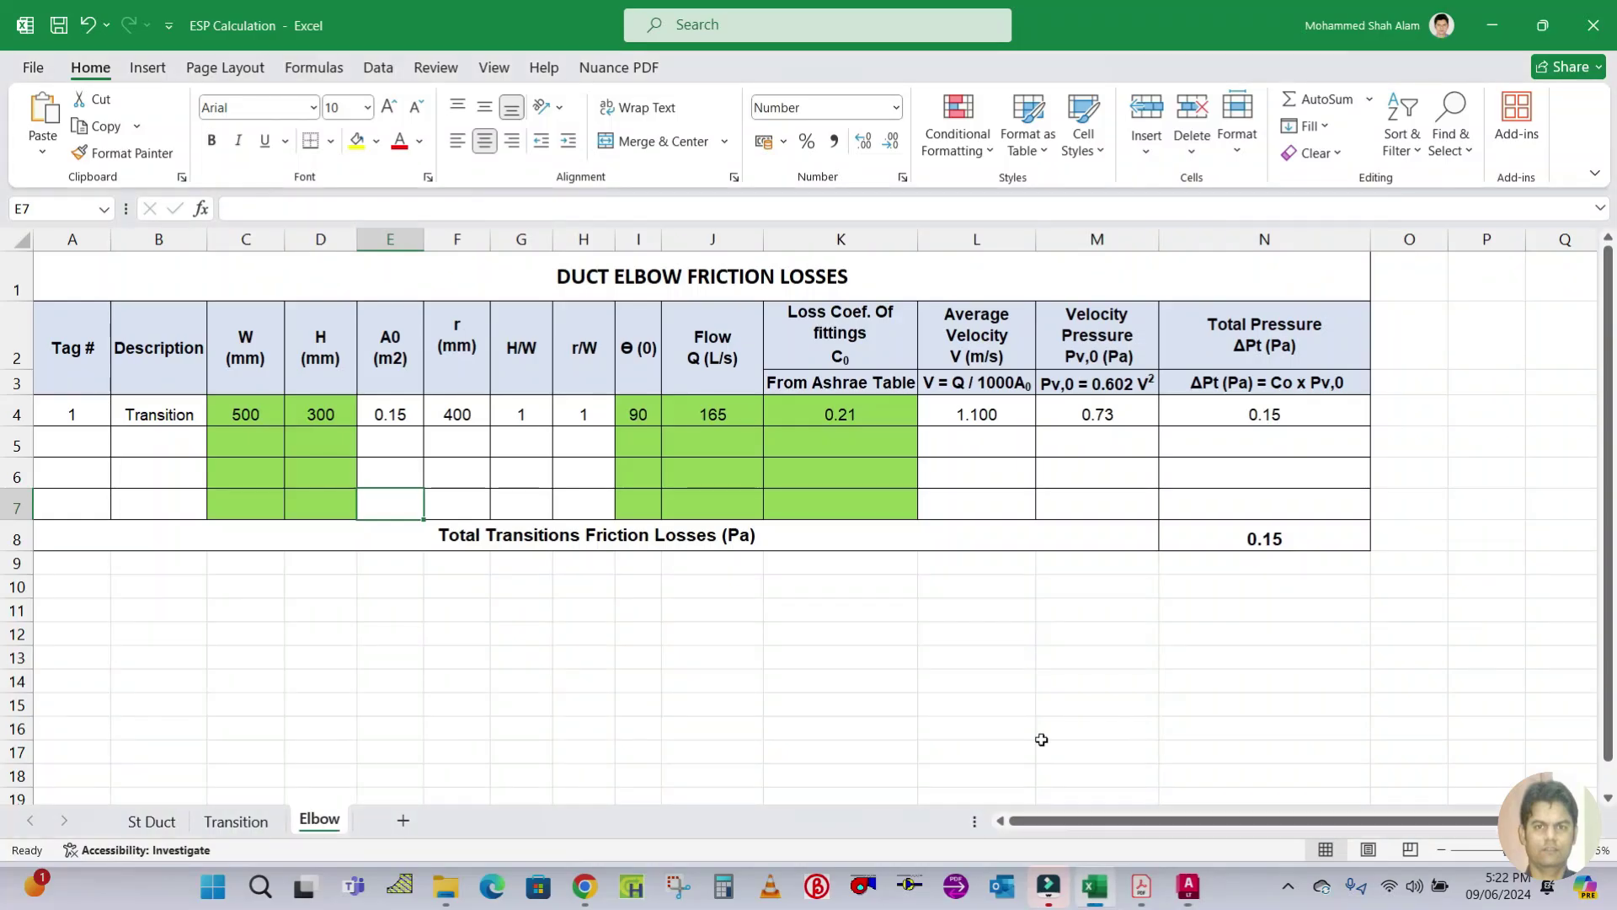
click(630, 626)
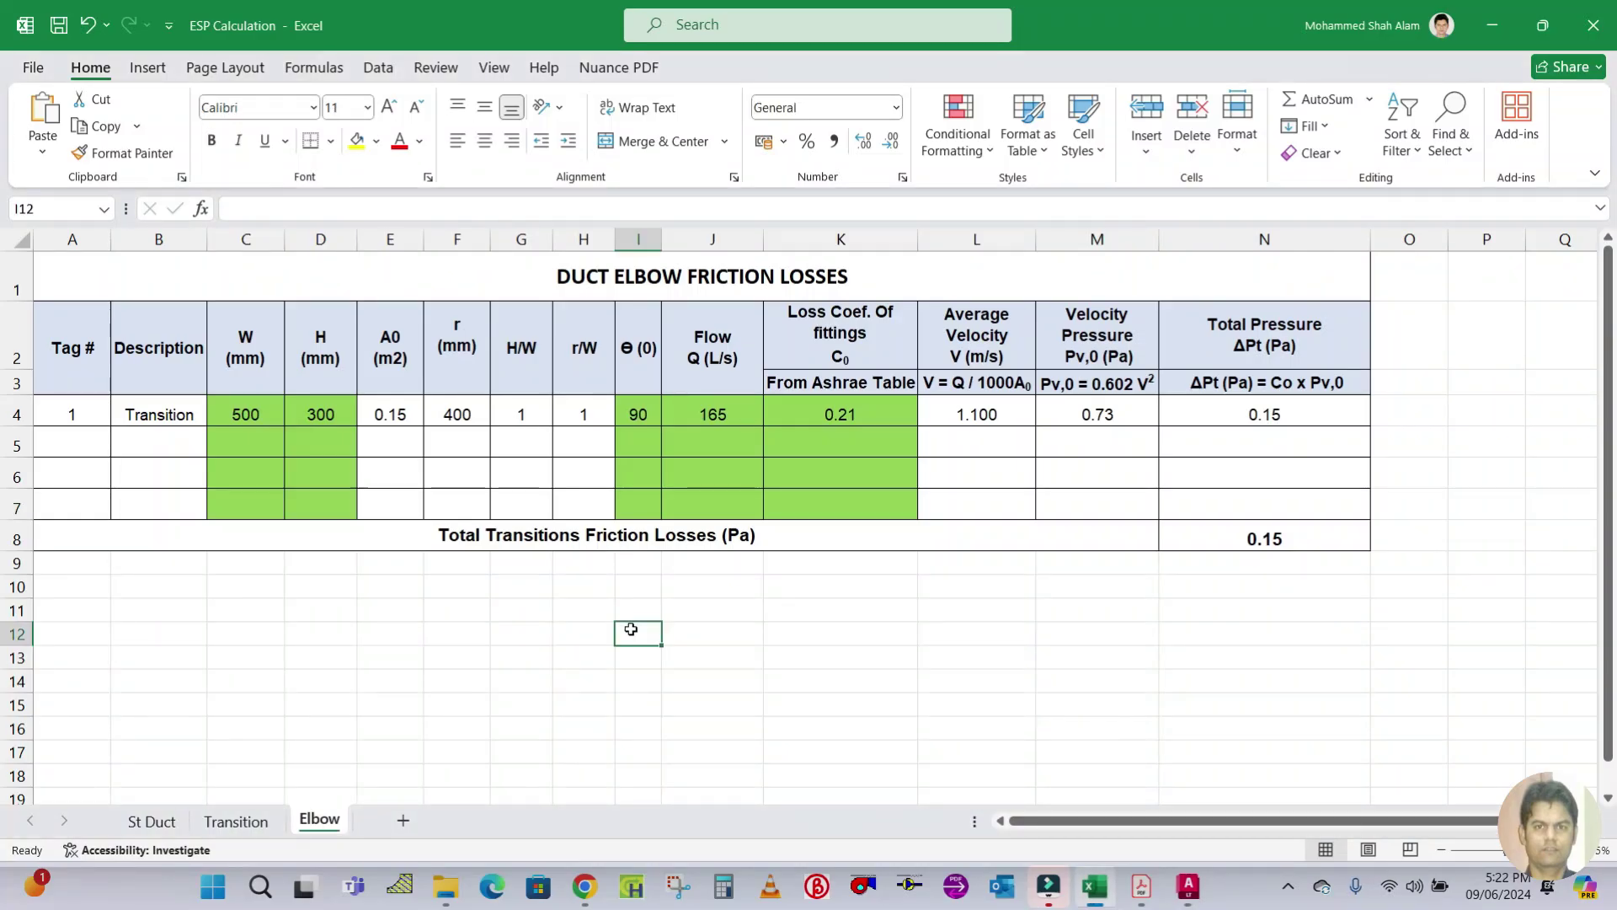
click(621, 276)
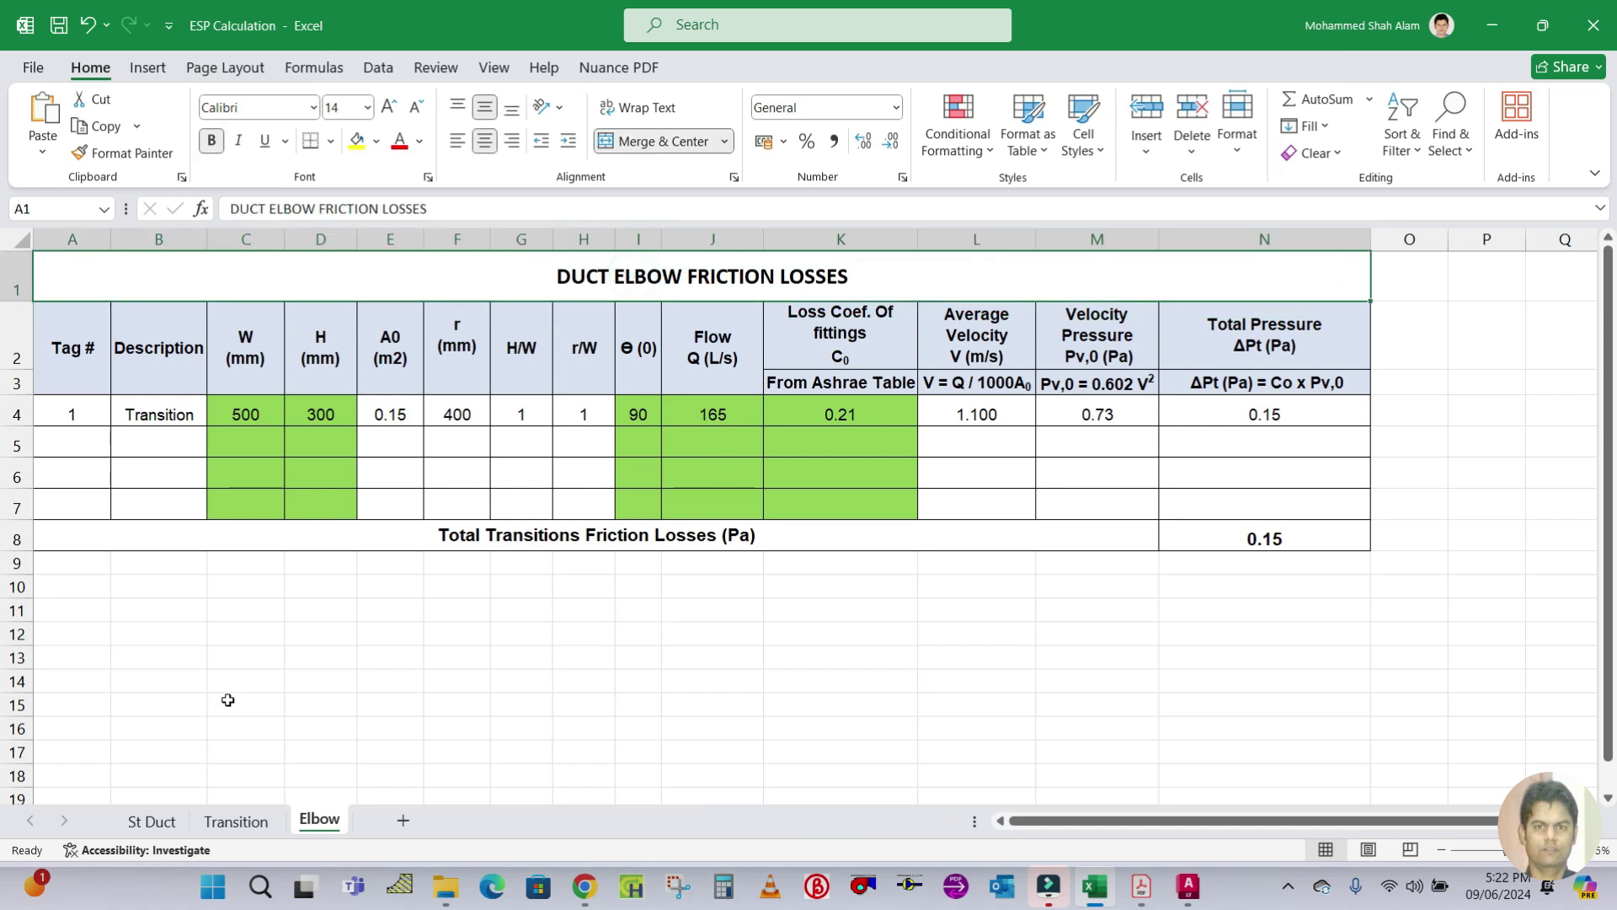
click(244, 655)
click(137, 411)
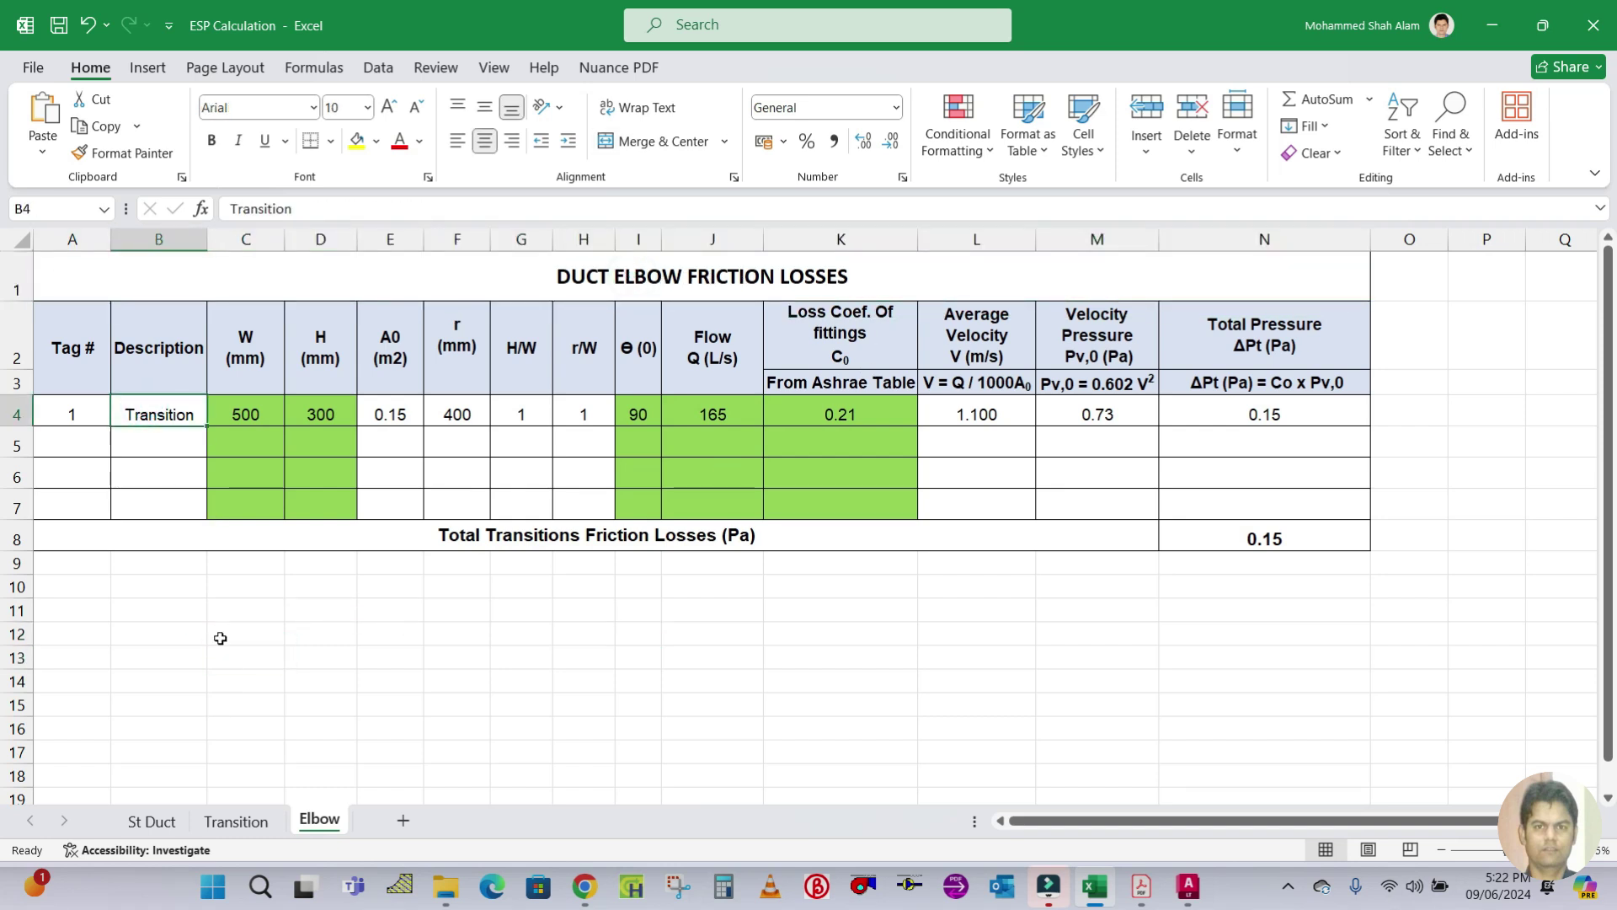
text(9)
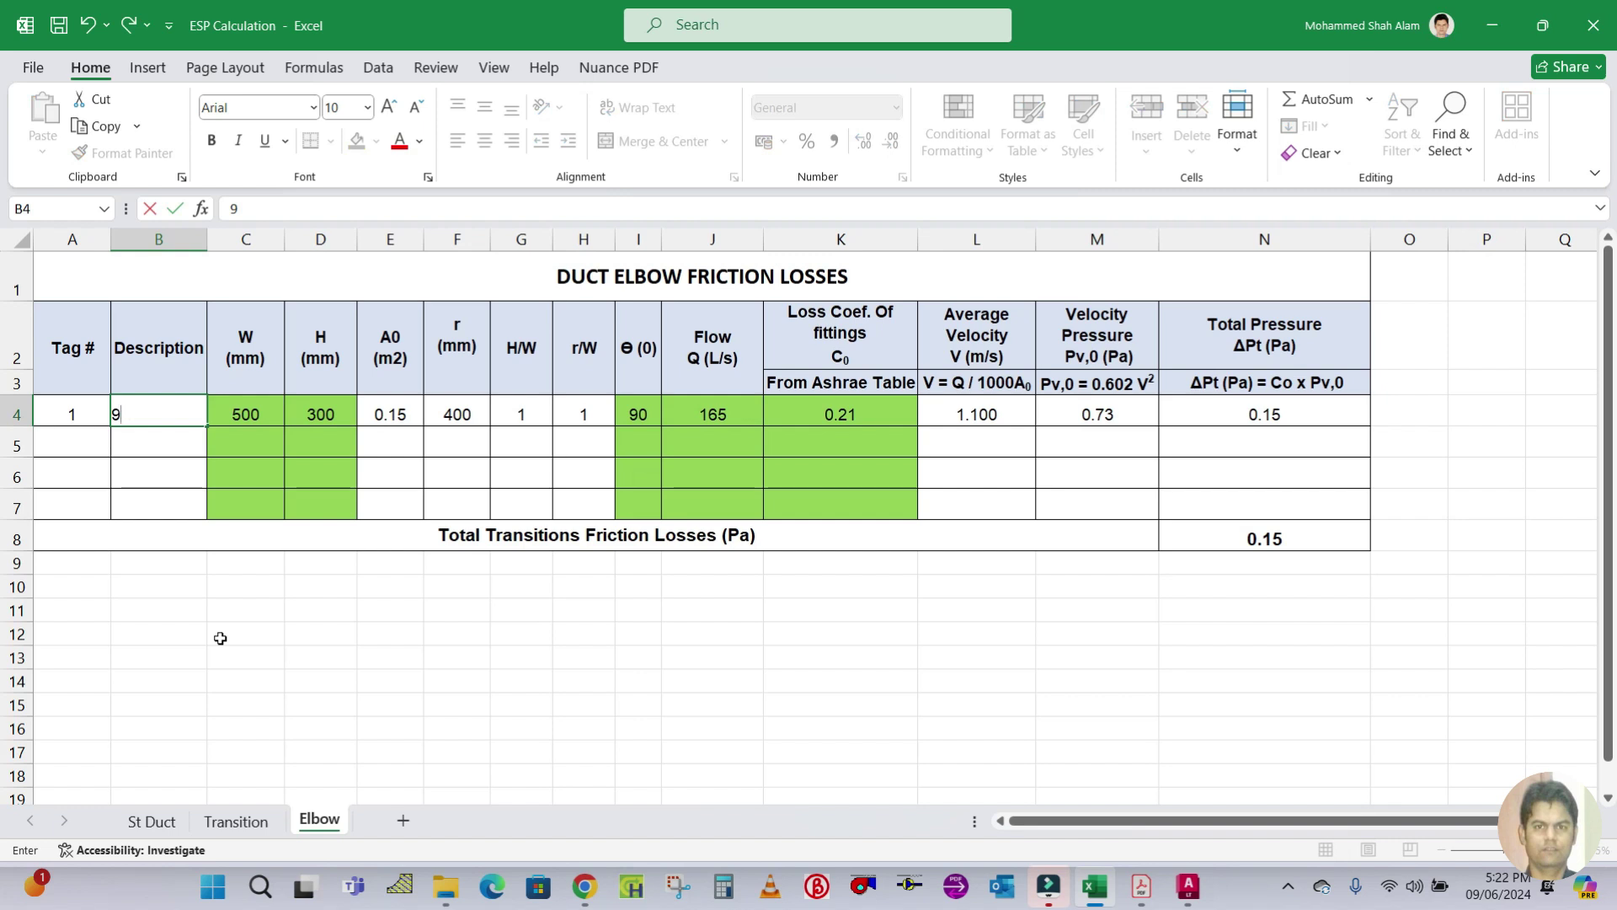
click(220, 638)
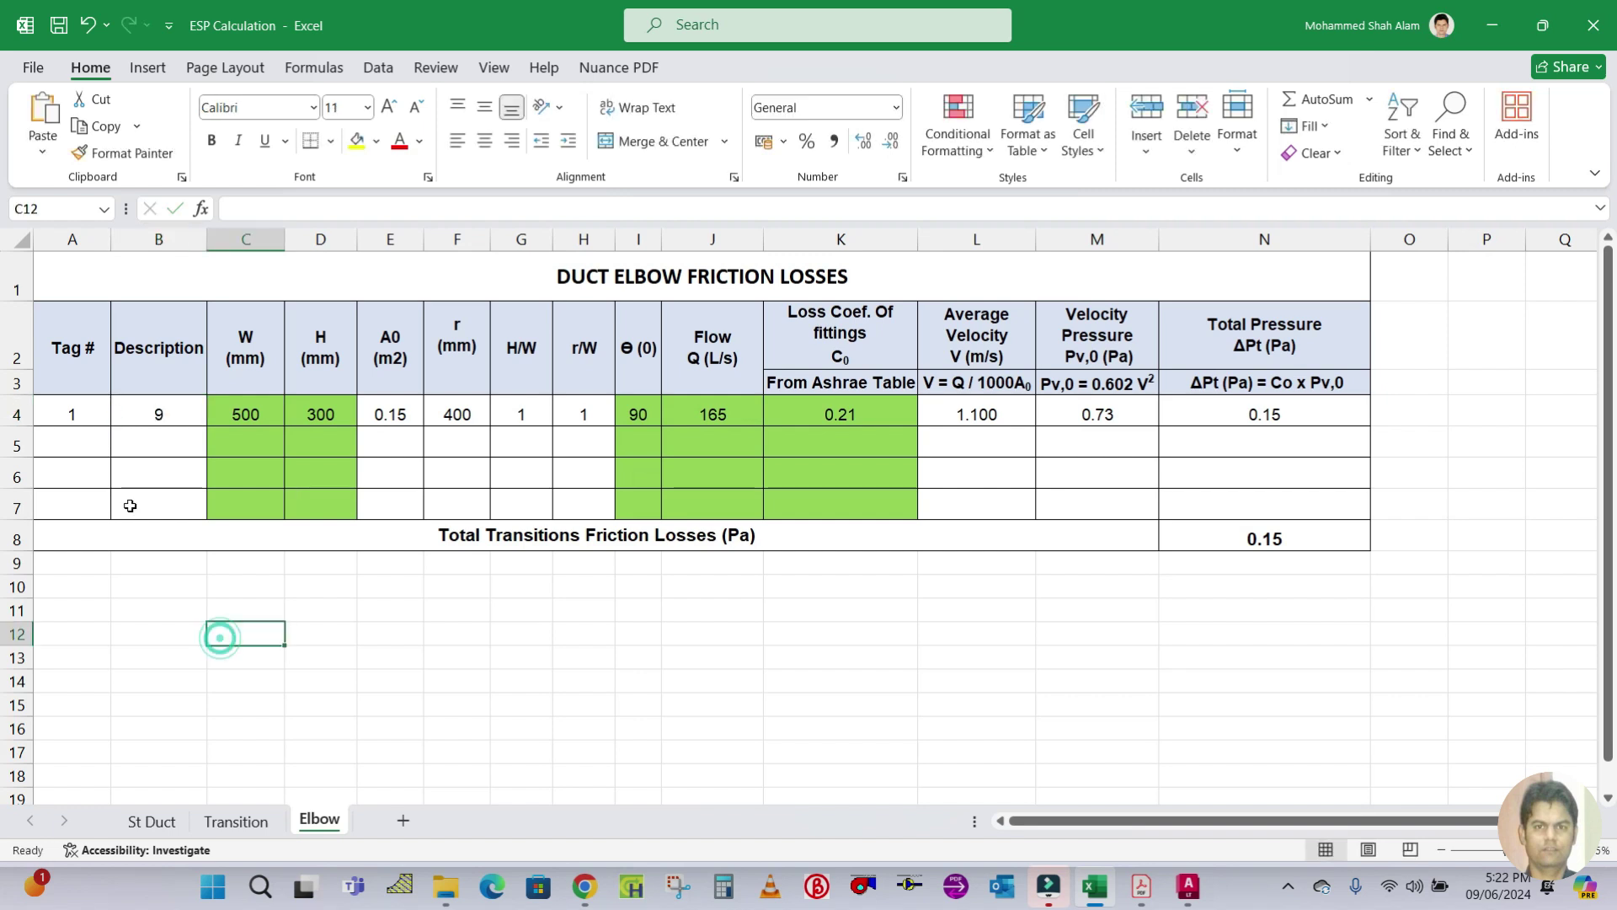
Set the description of the tag 1 row to "90 Deg Elbow" and widen the Description column to fit it
click(68, 416)
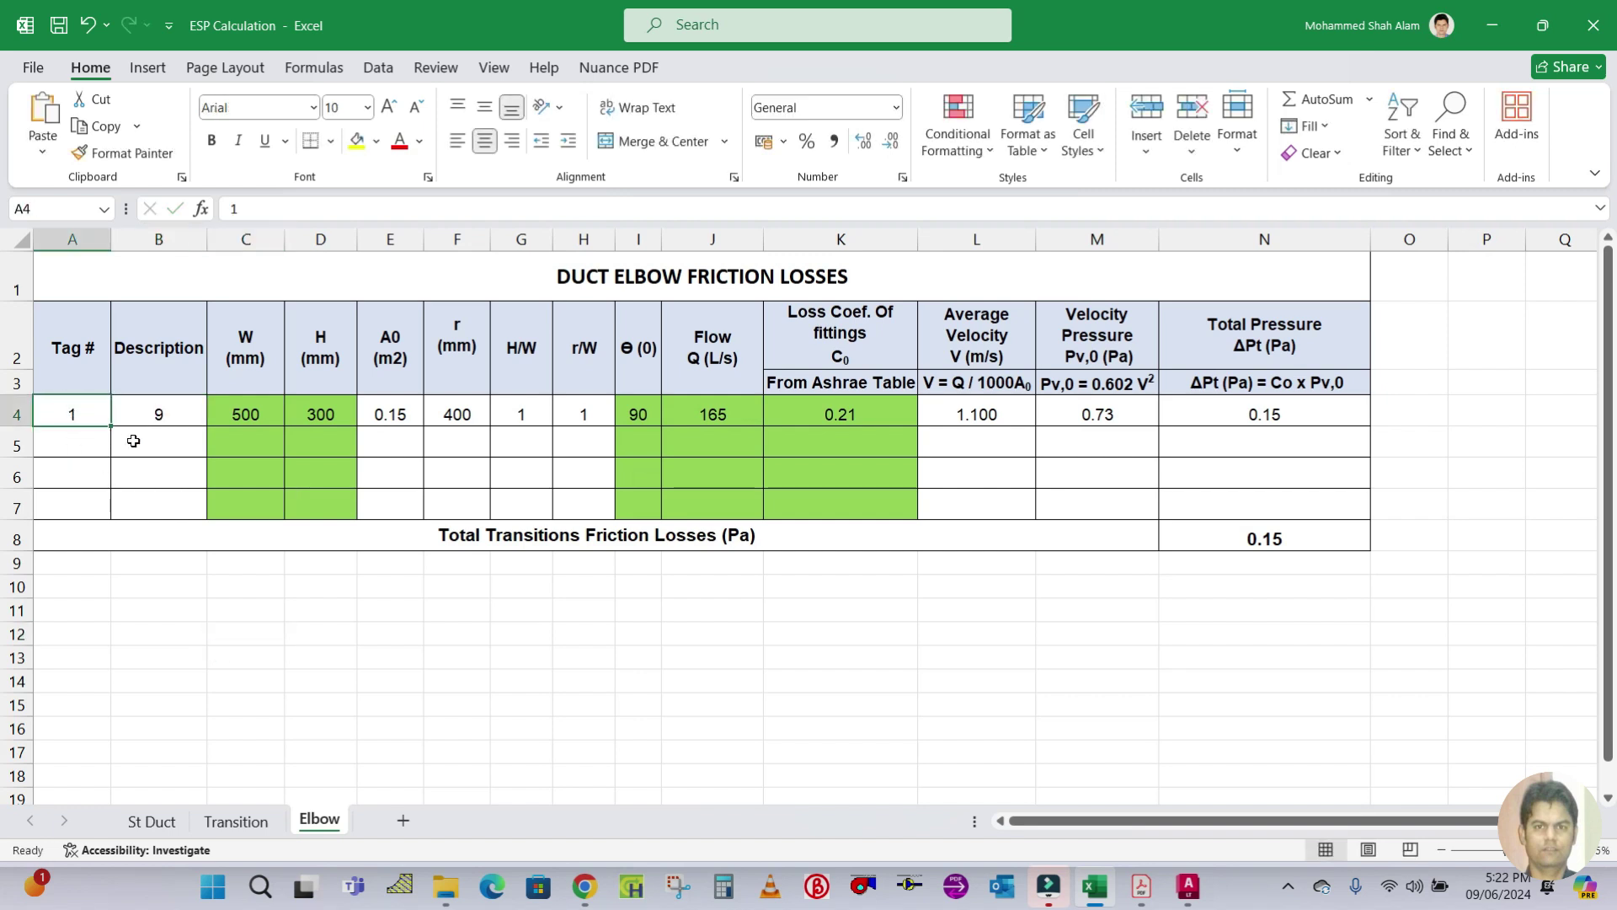
click(145, 414)
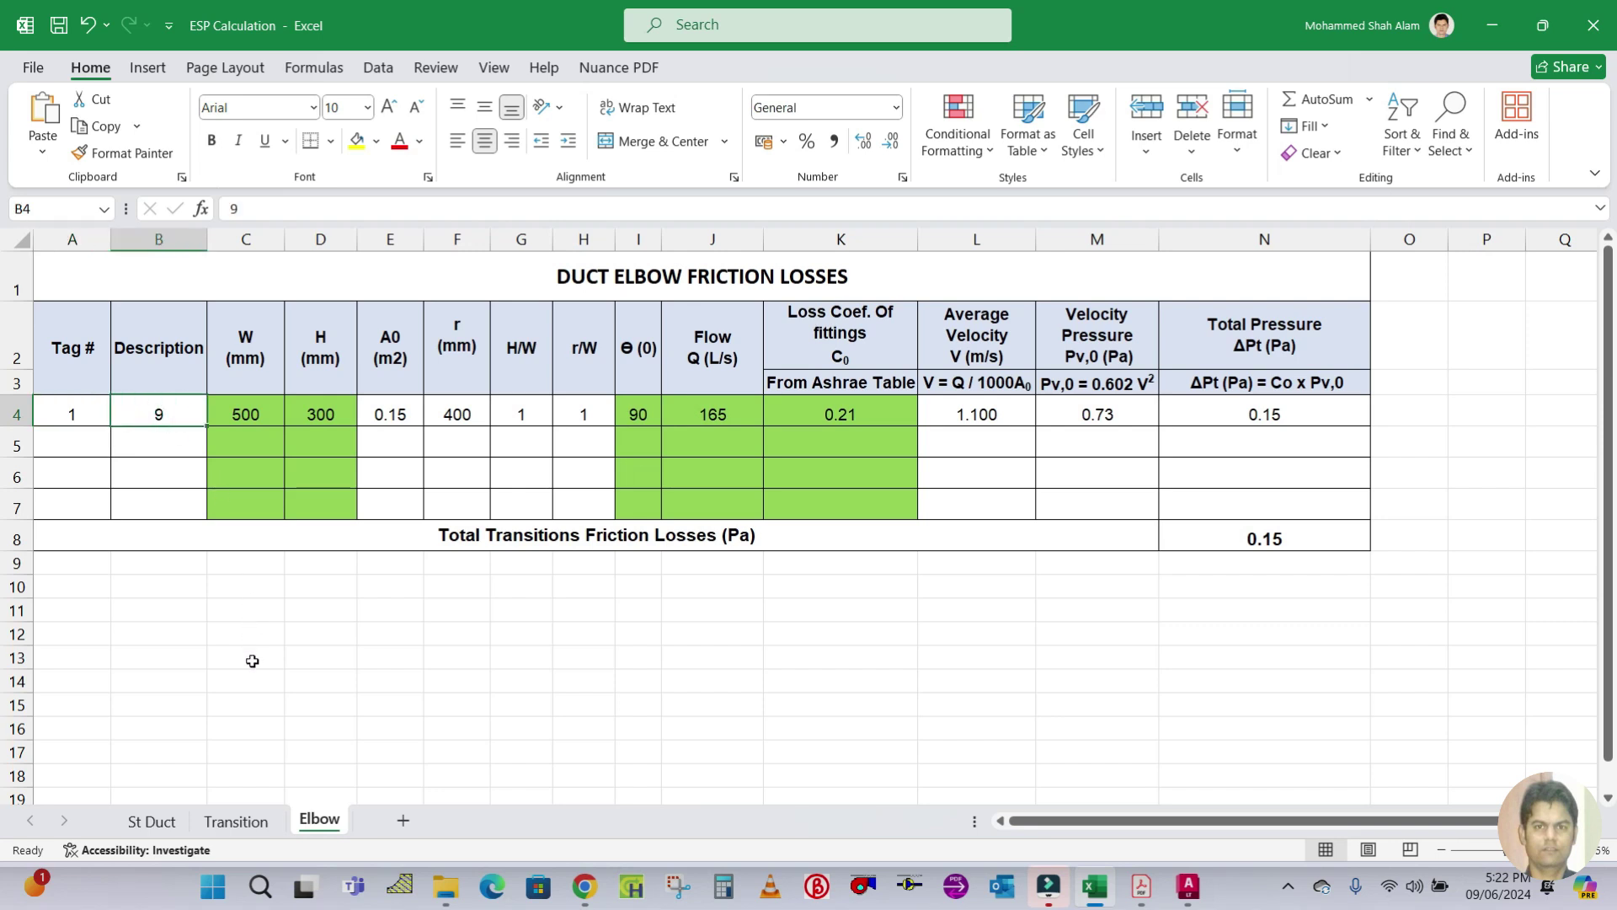
text(90 De)
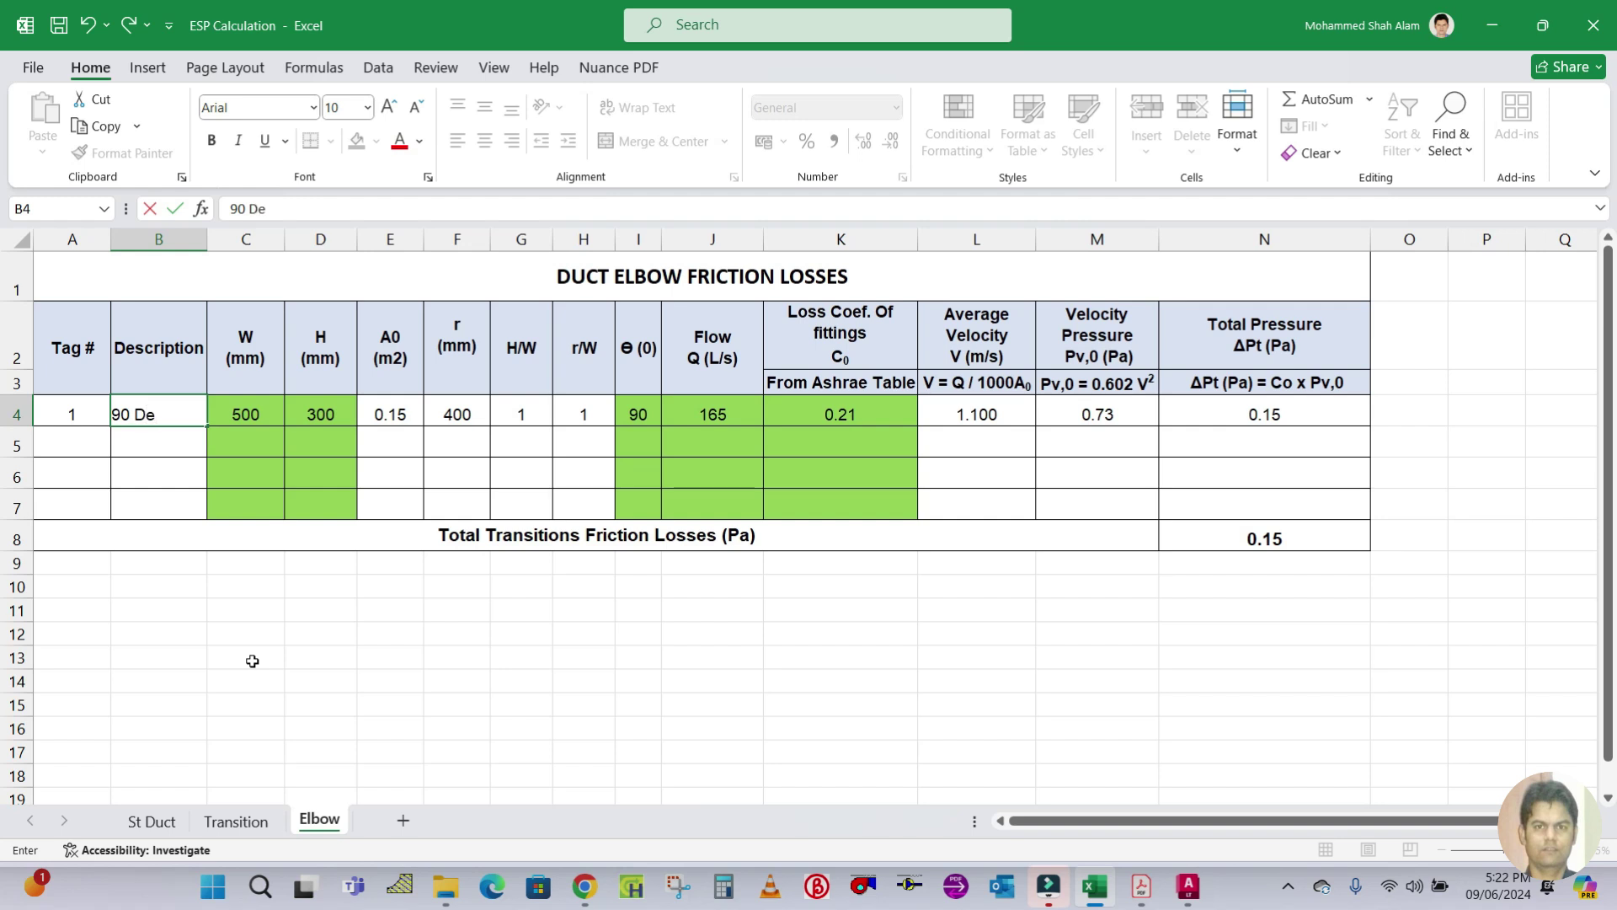
text(g Elbow)
click(252, 660)
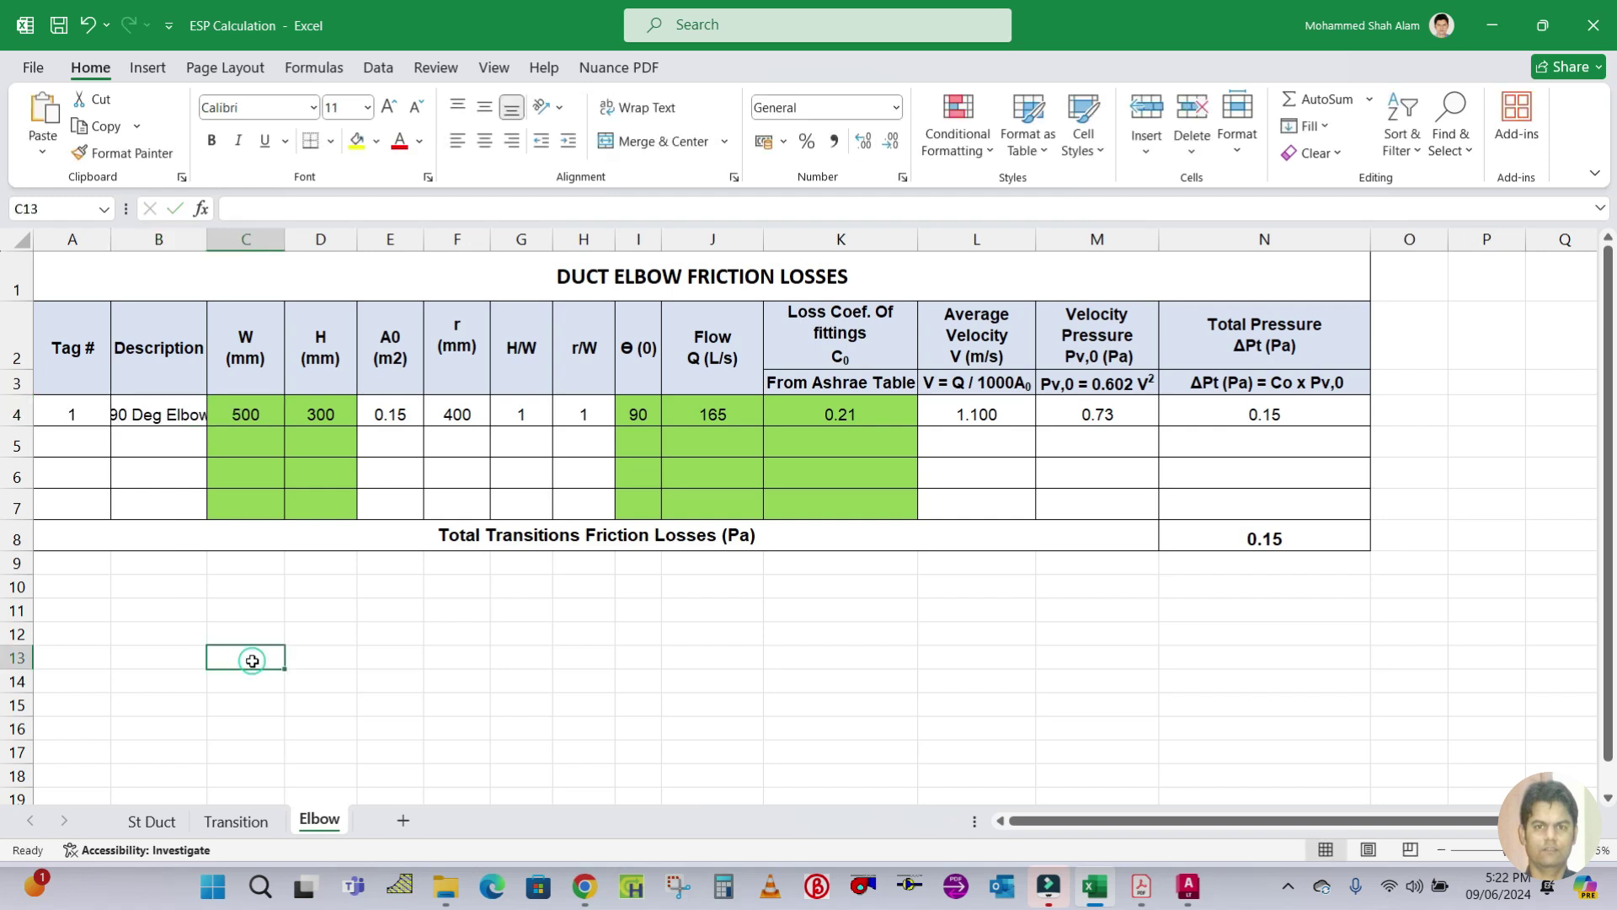
drag(214, 241, 226, 242)
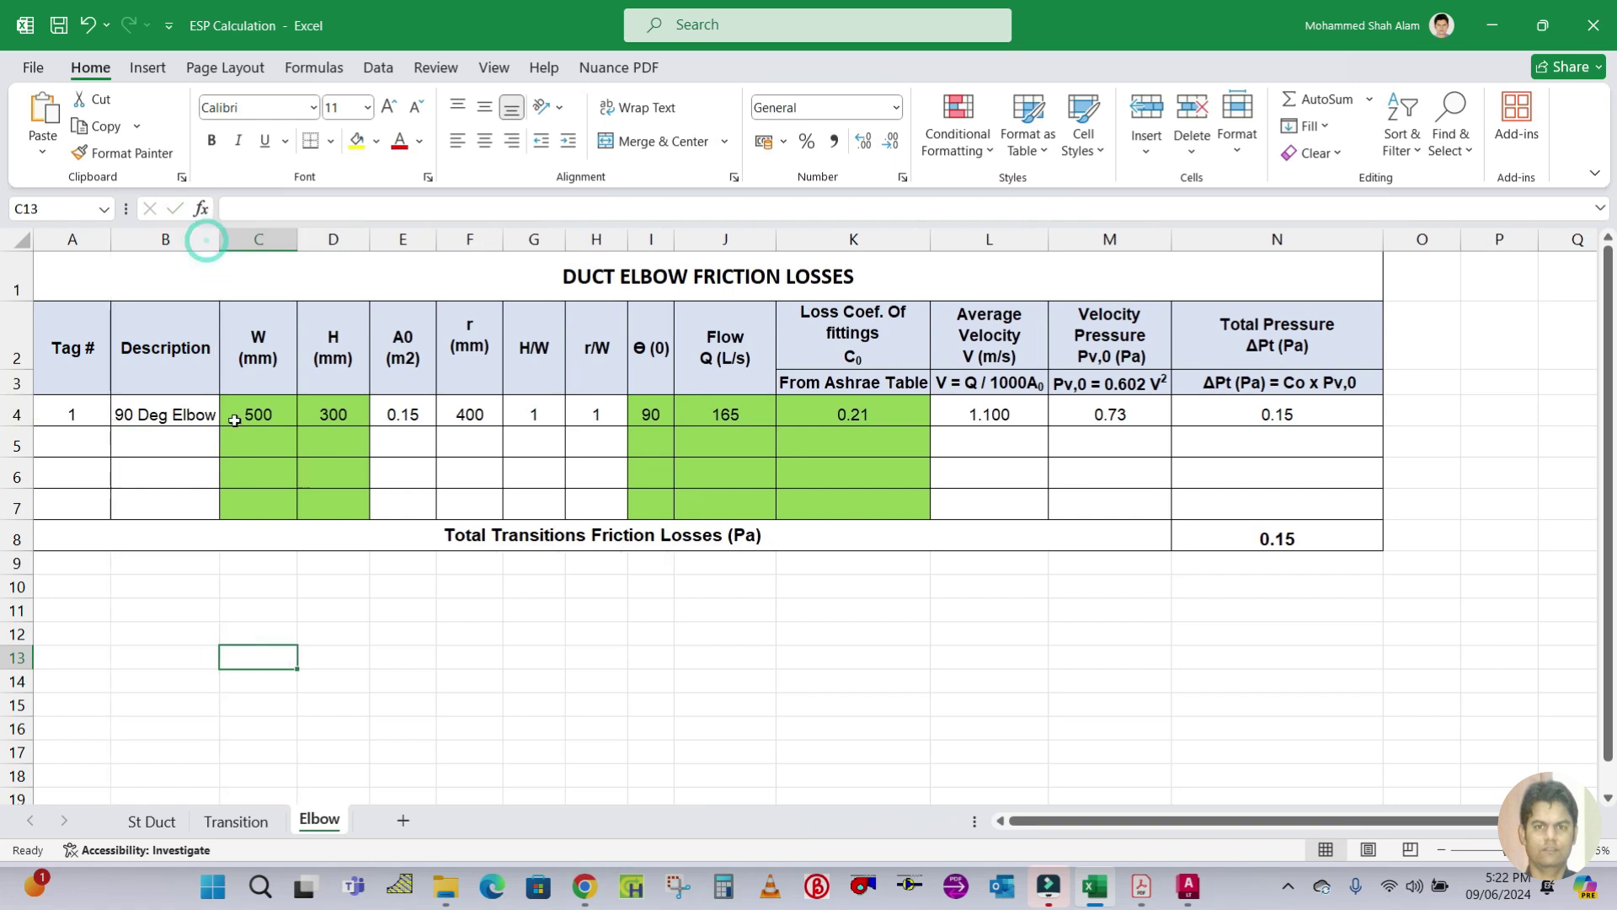
Check the elbow's duct size in the AutoCAD drawing and set W to 300 and H to 200 in the 90 Deg Elbow row
click(249, 352)
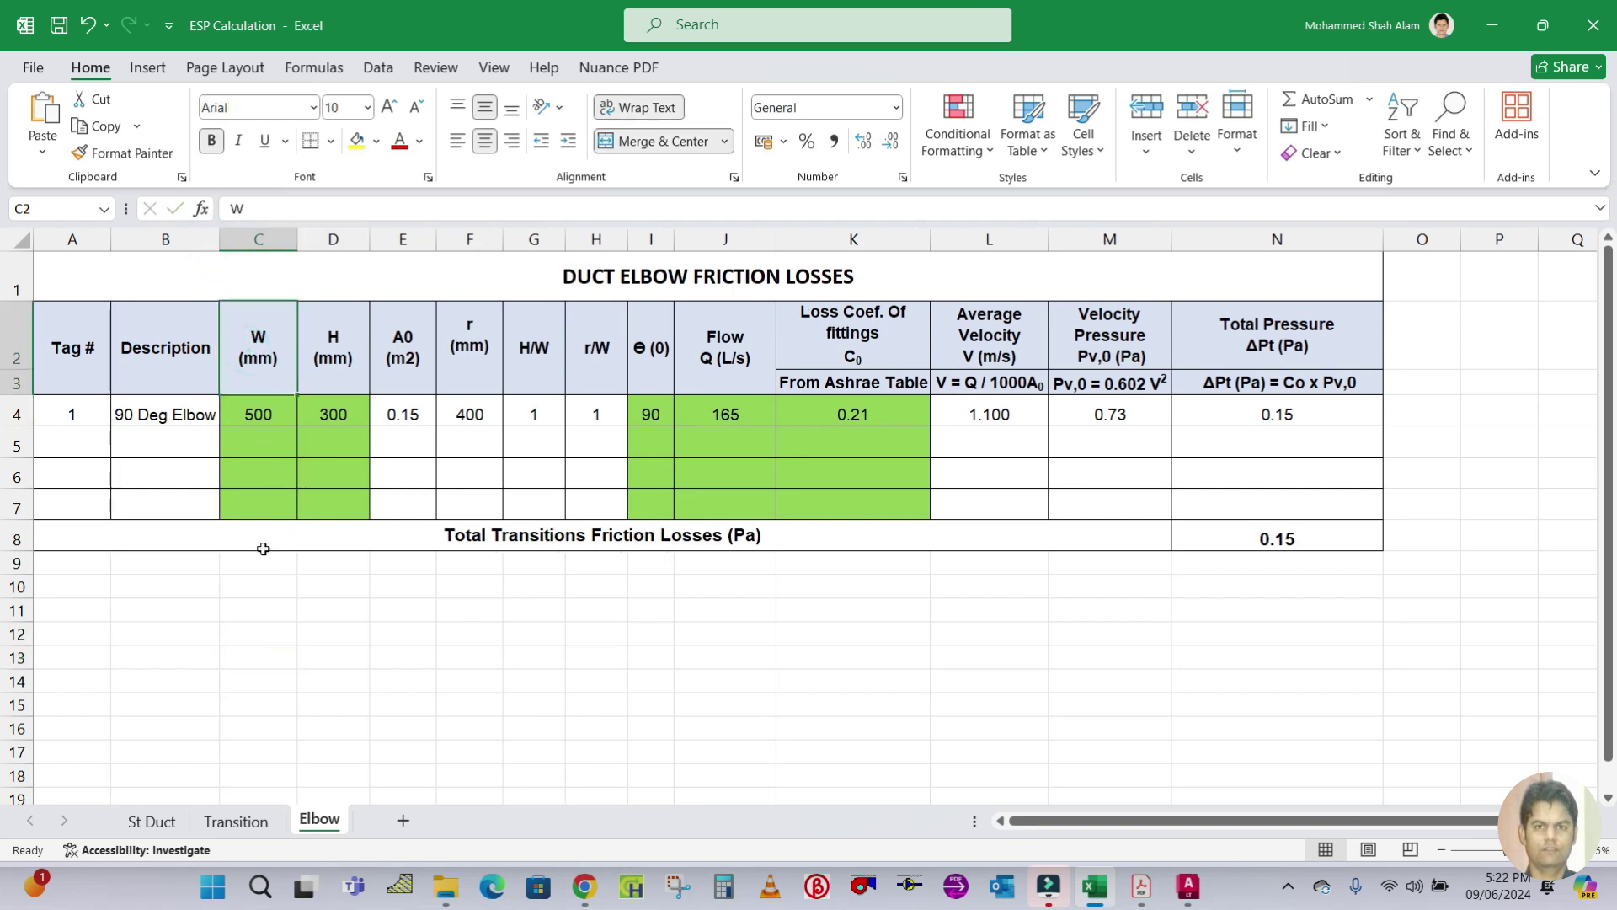
click(286, 415)
click(348, 403)
click(262, 403)
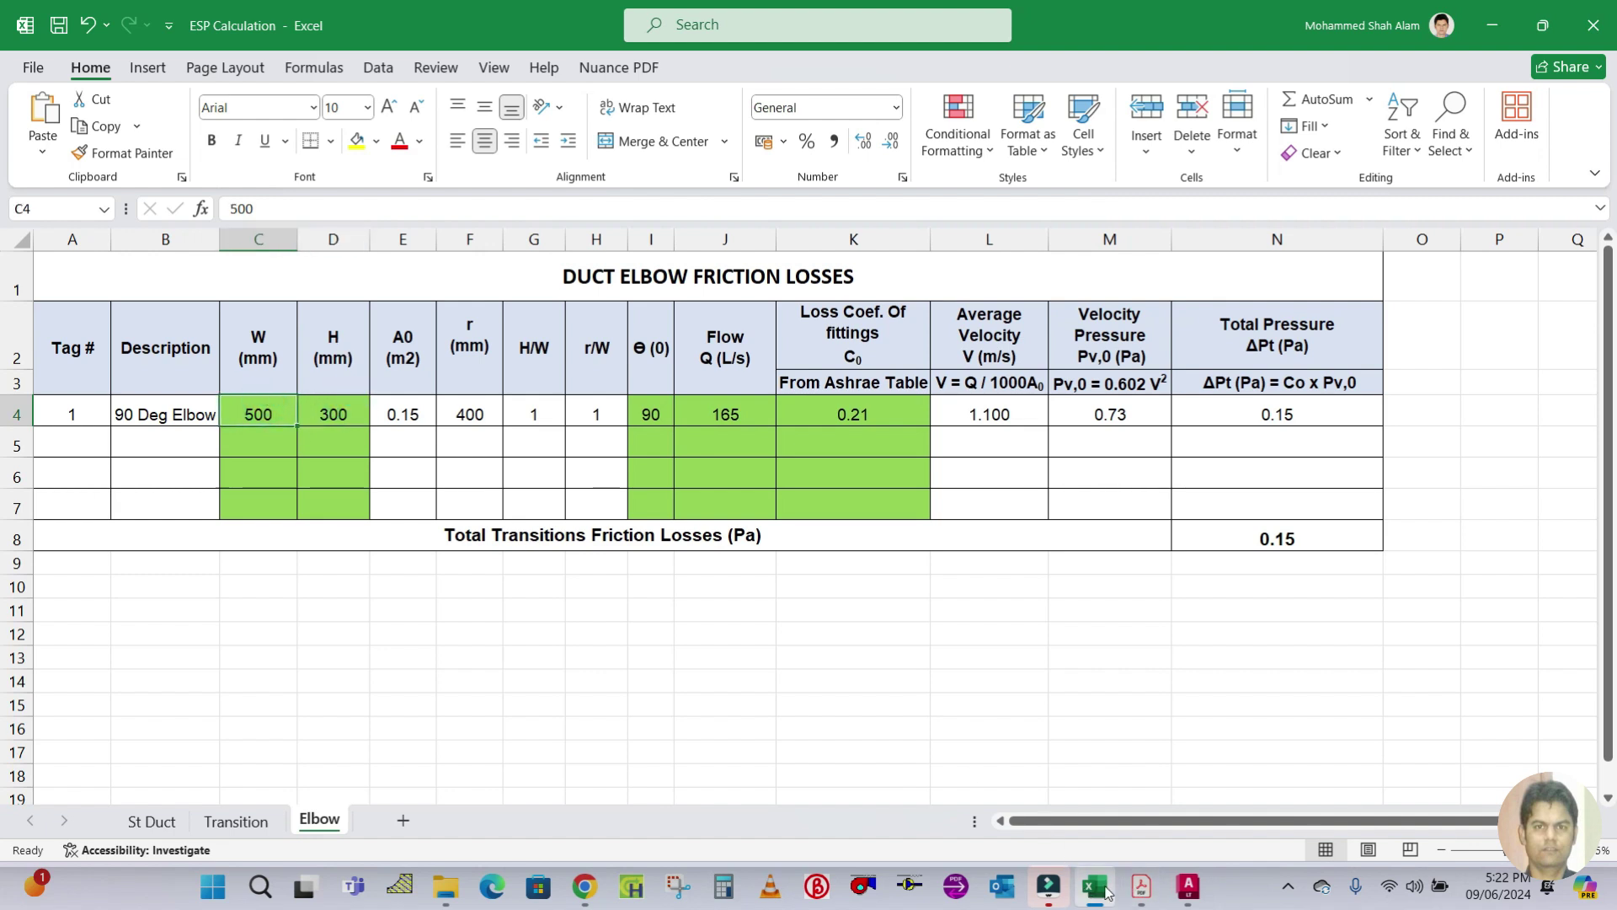
click(1188, 885)
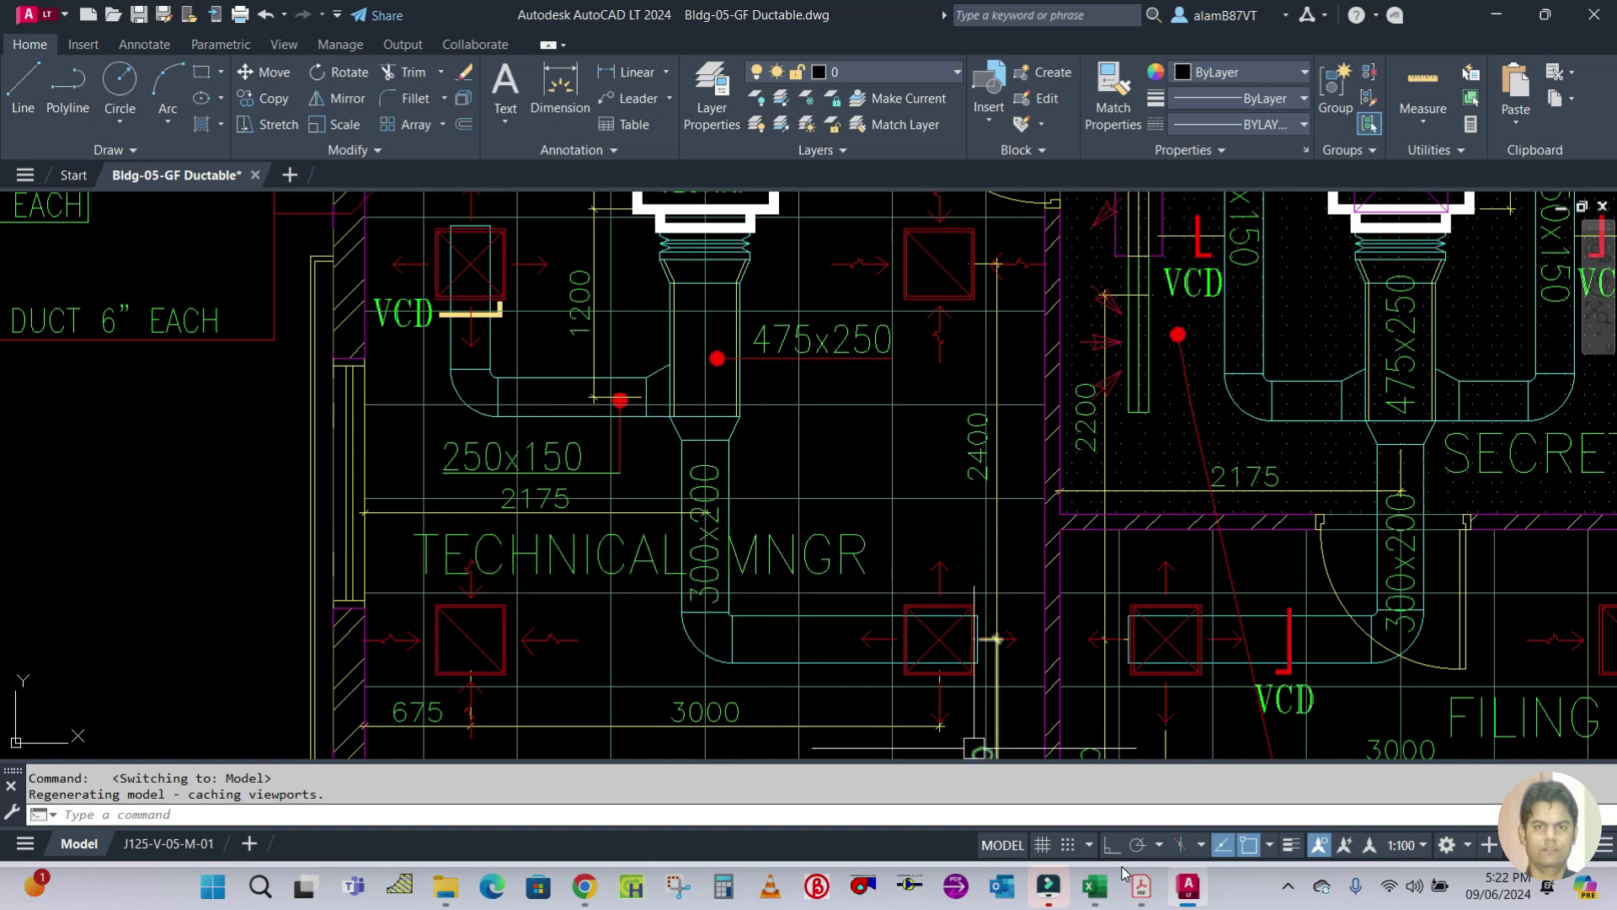
click(1094, 885)
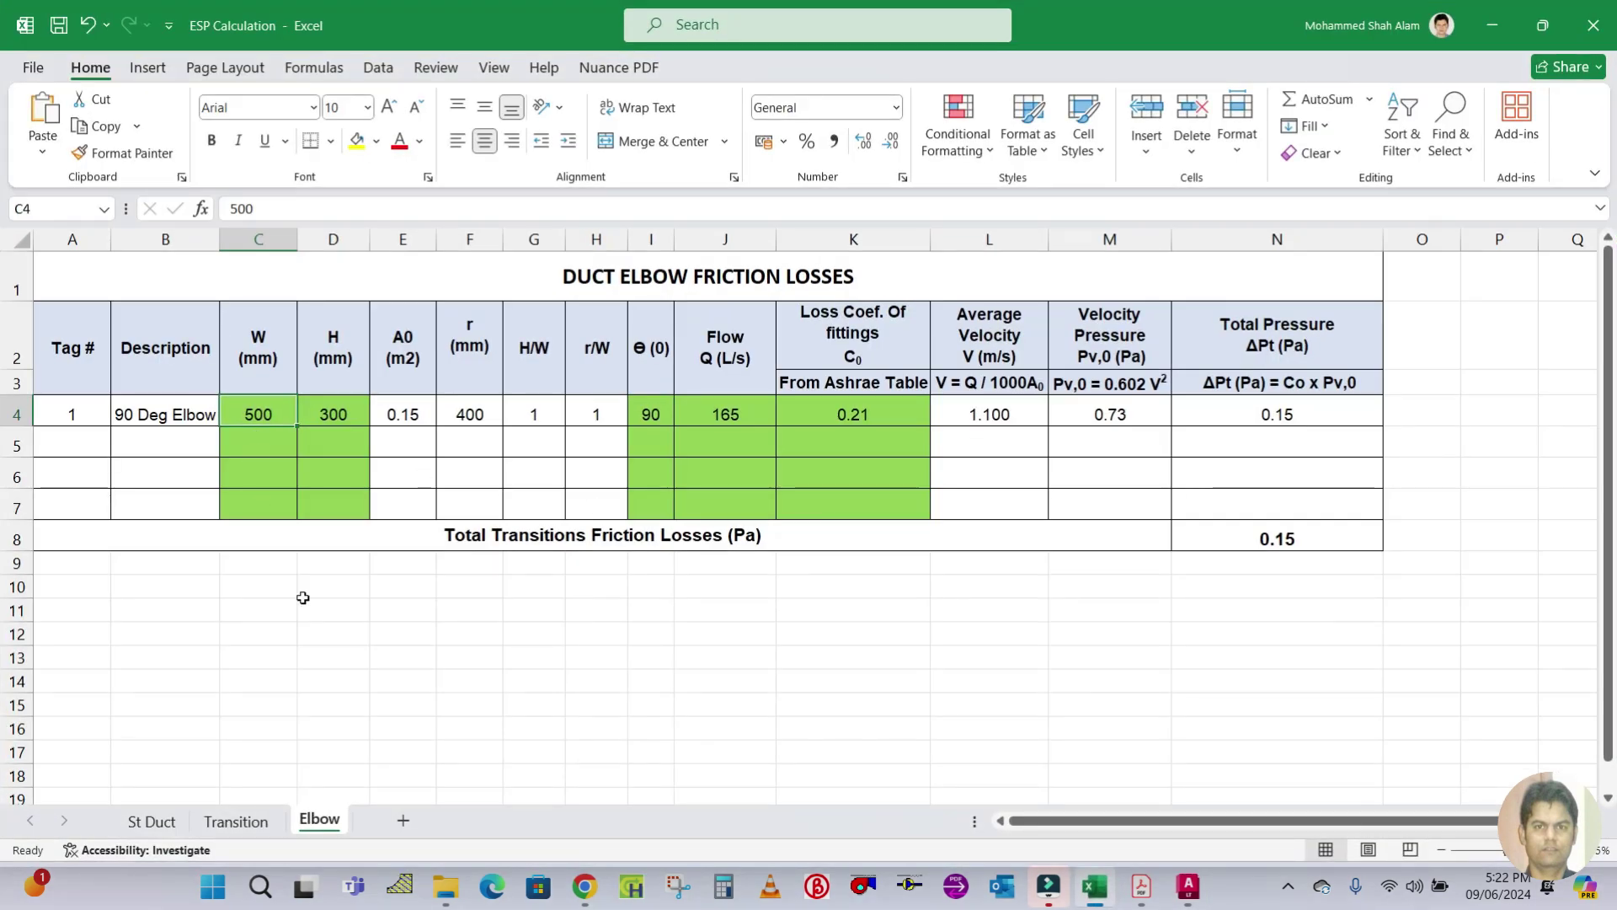
text(300)
click(303, 597)
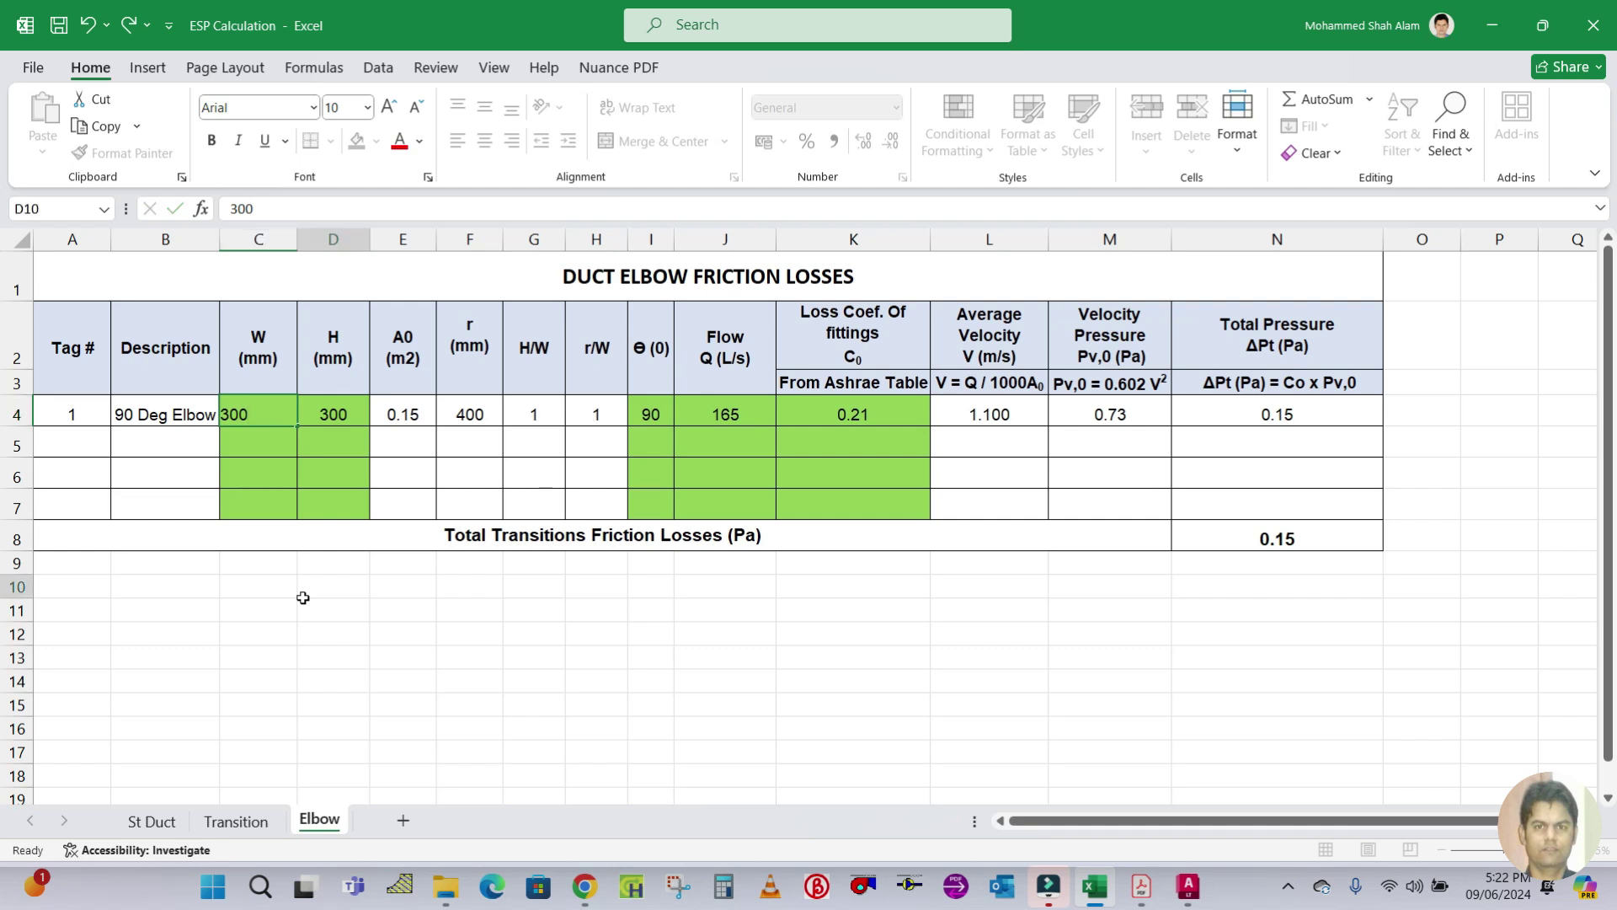
click(318, 410)
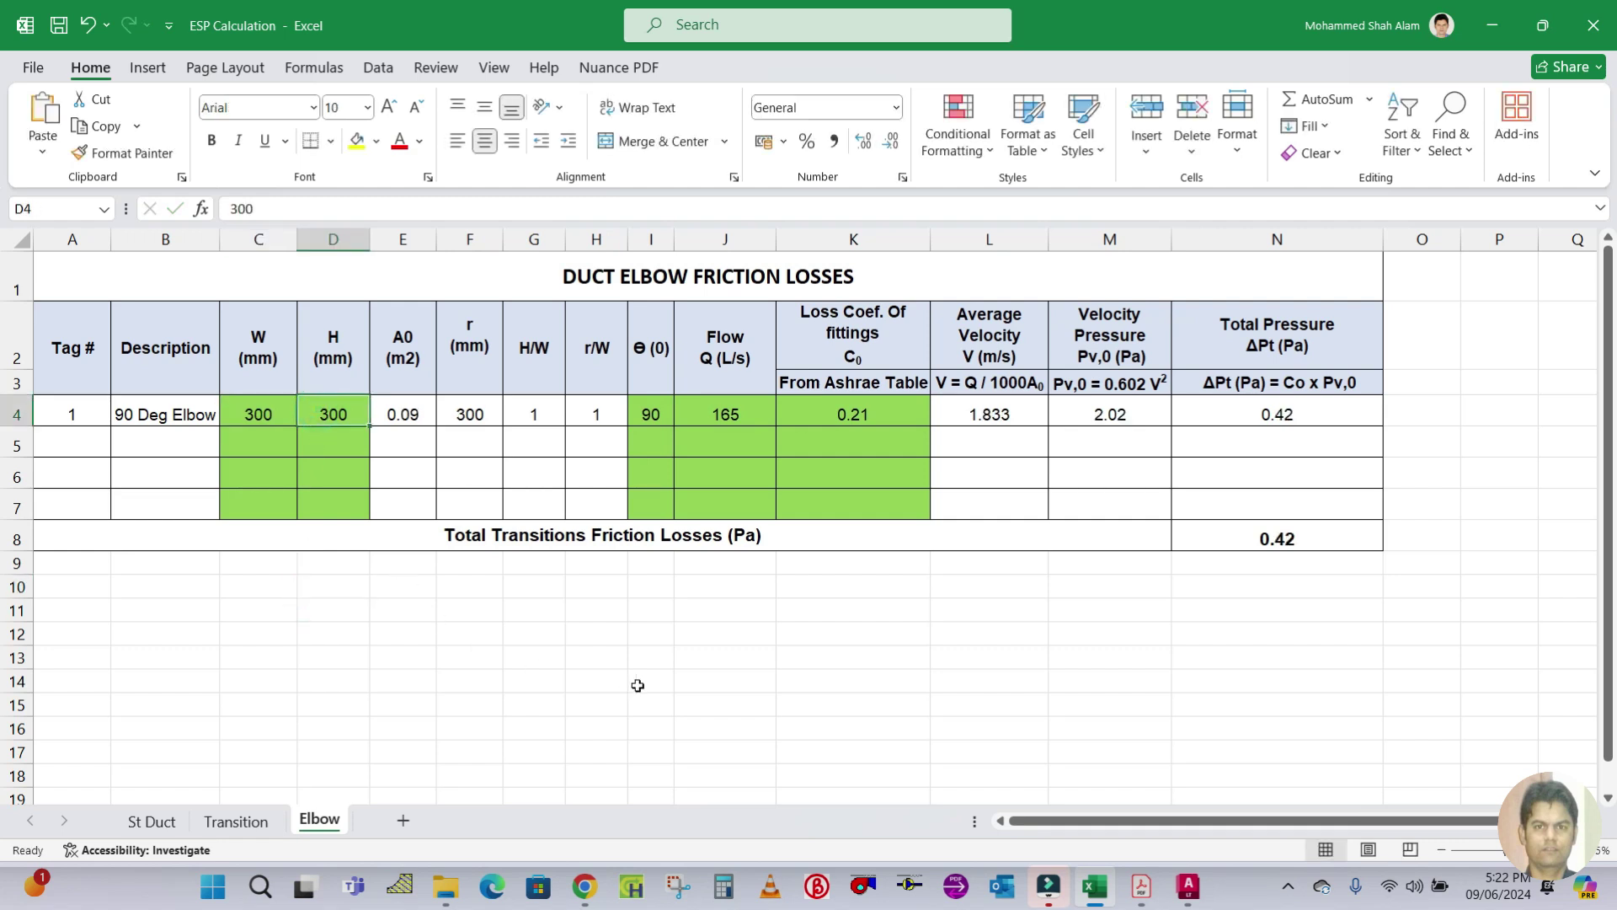
text(2)
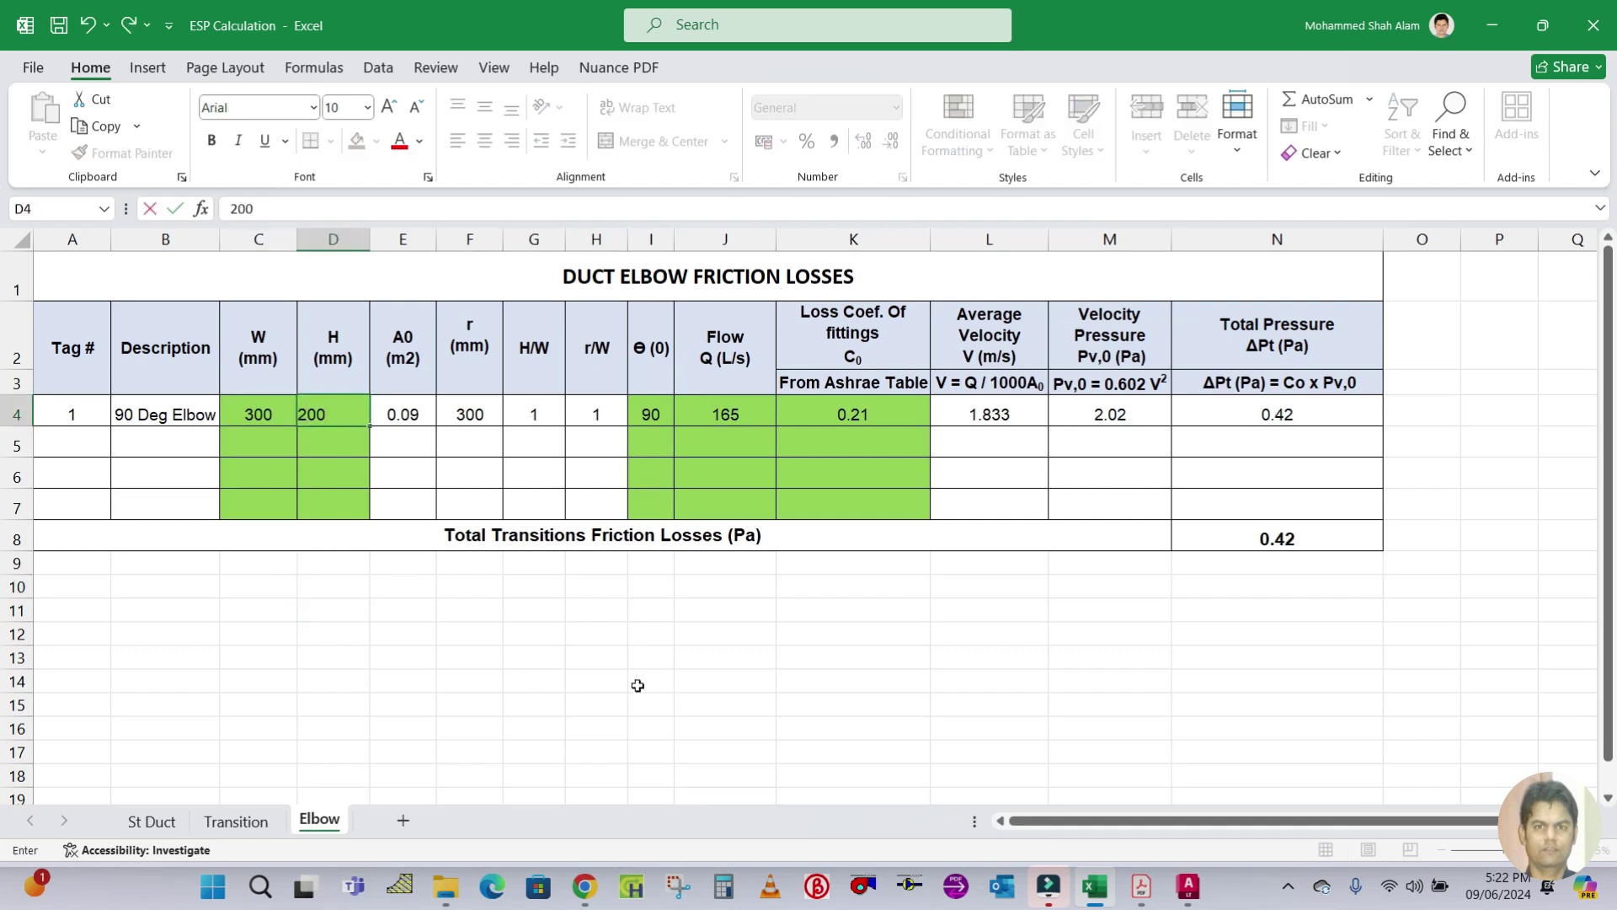
click(638, 686)
Examine the A0 area formula in the 90 Deg Elbow row and leave it without editing
click(258, 502)
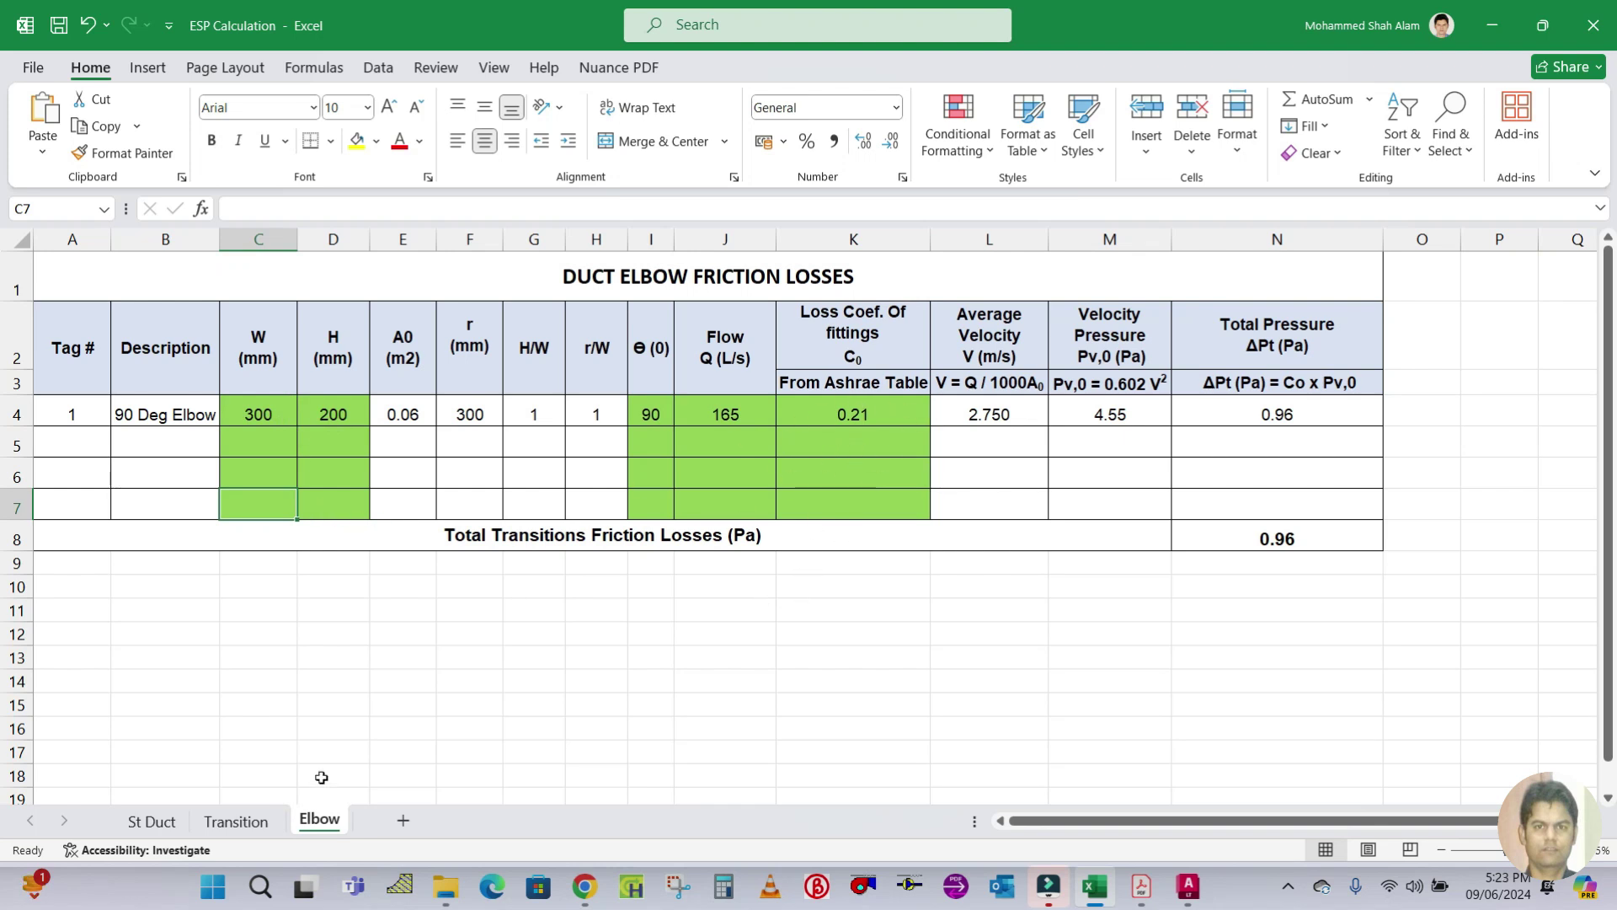
click(376, 609)
click(408, 411)
click(402, 633)
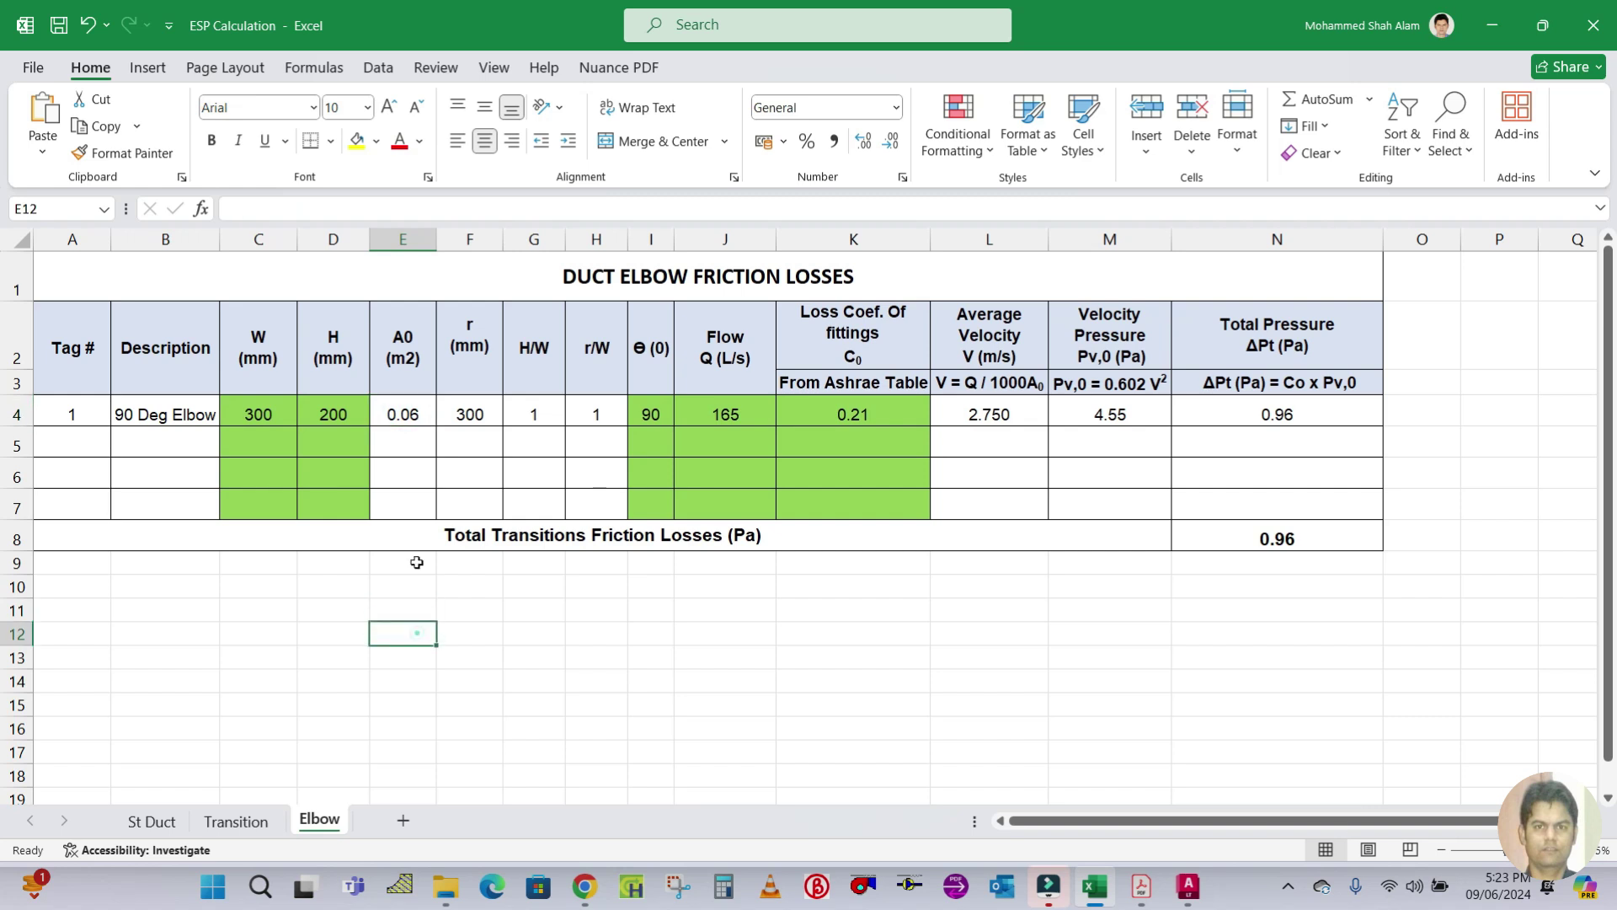
click(398, 414)
double_click(398, 414)
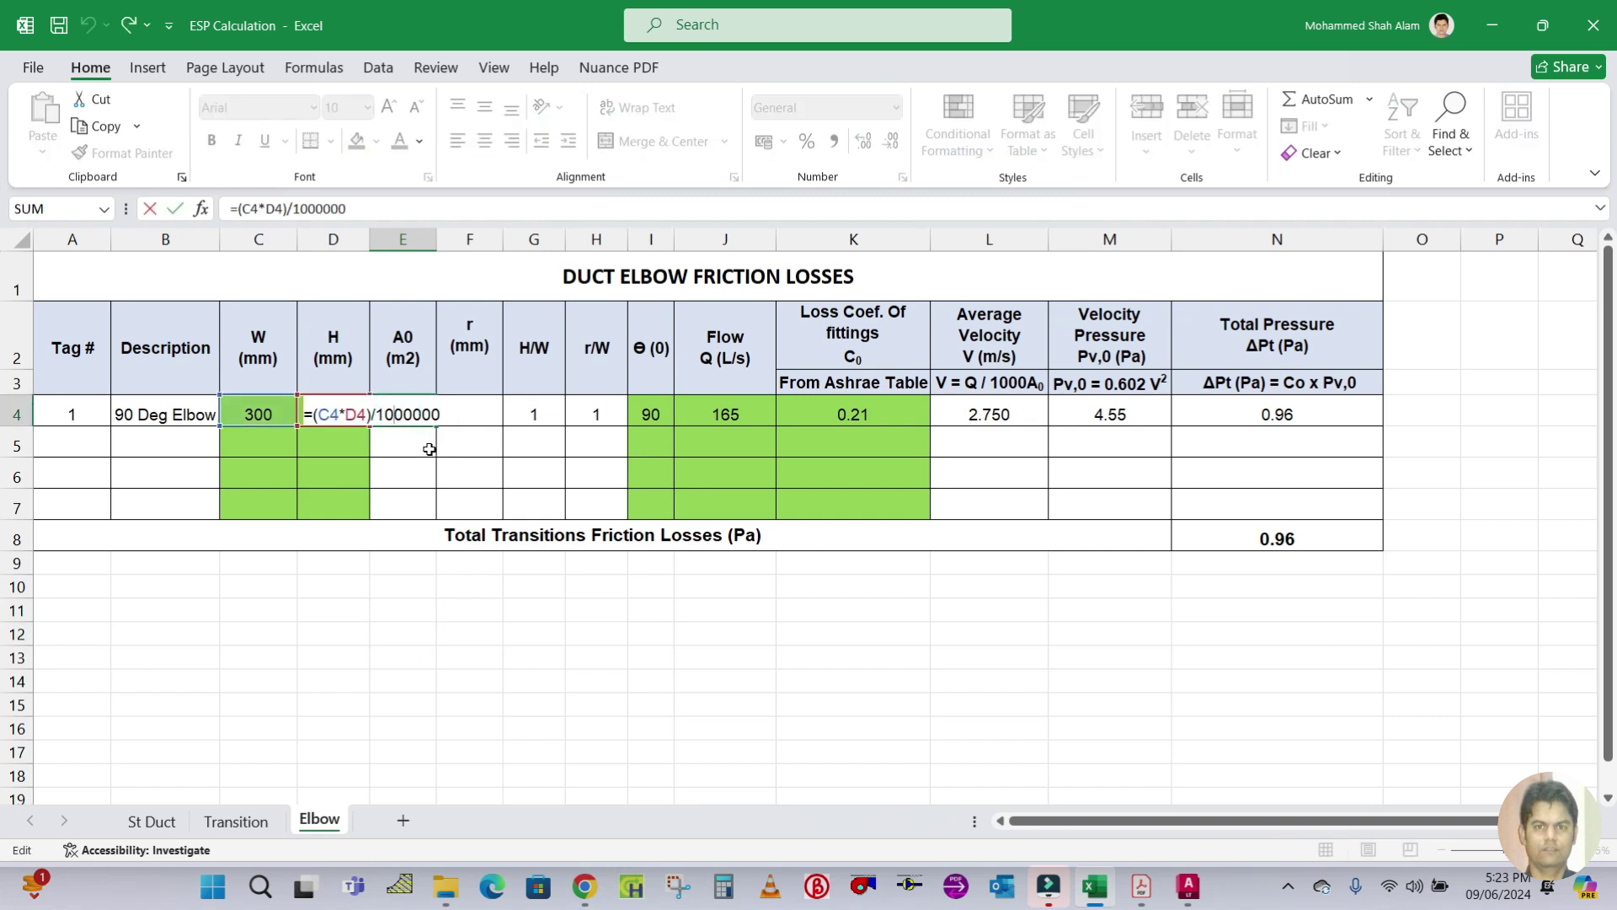
key(Escape)
click(421, 586)
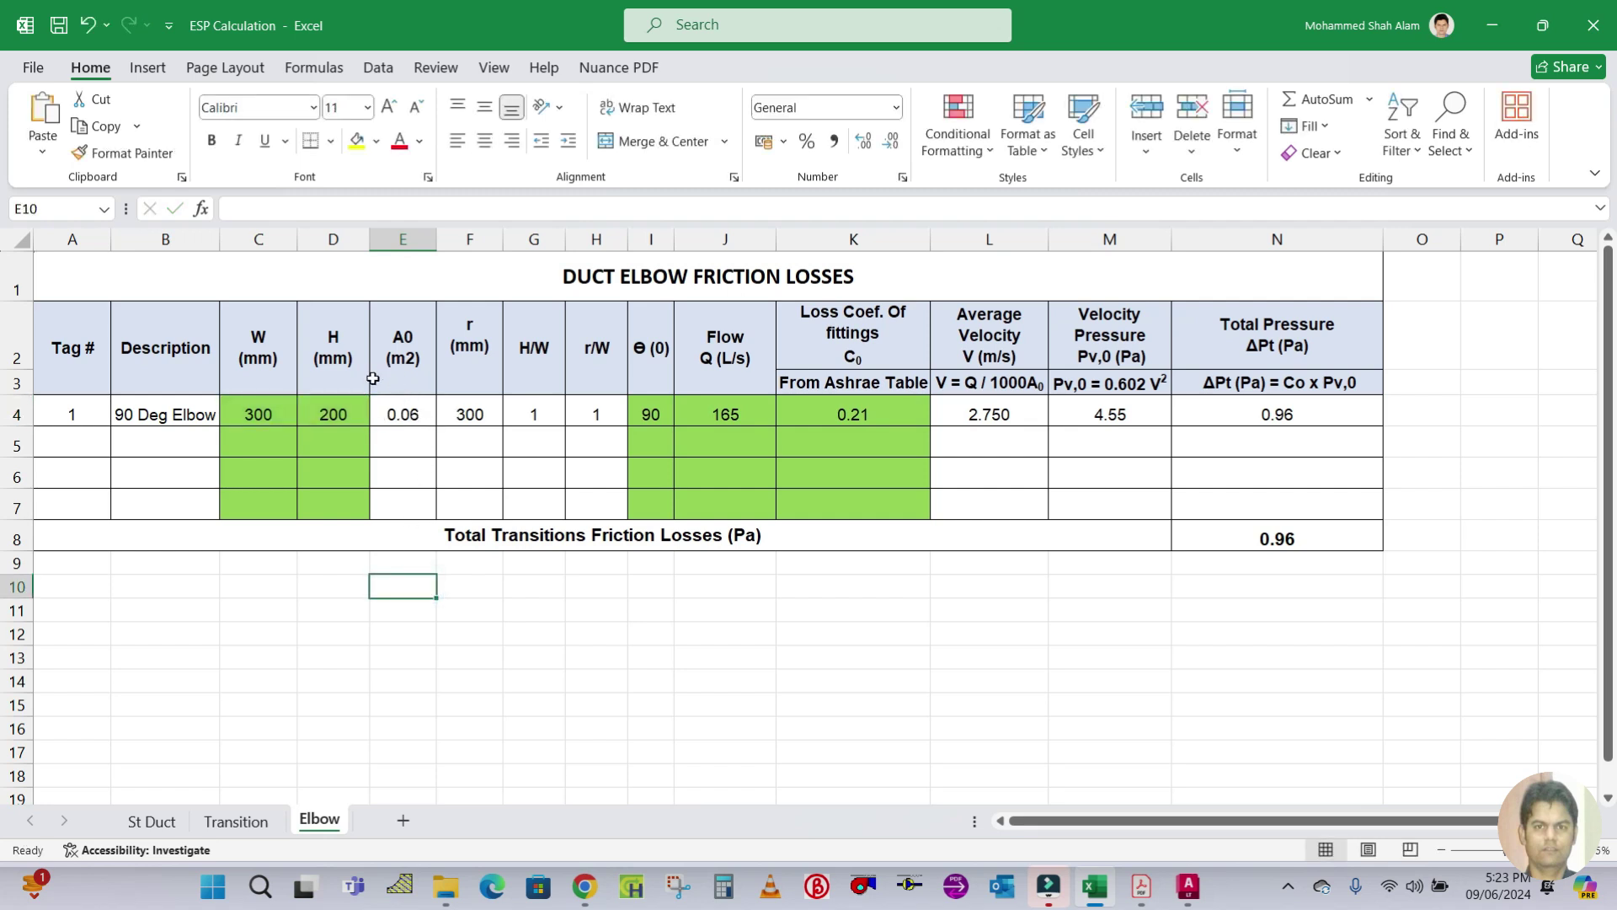
double_click(414, 413)
key(Escape)
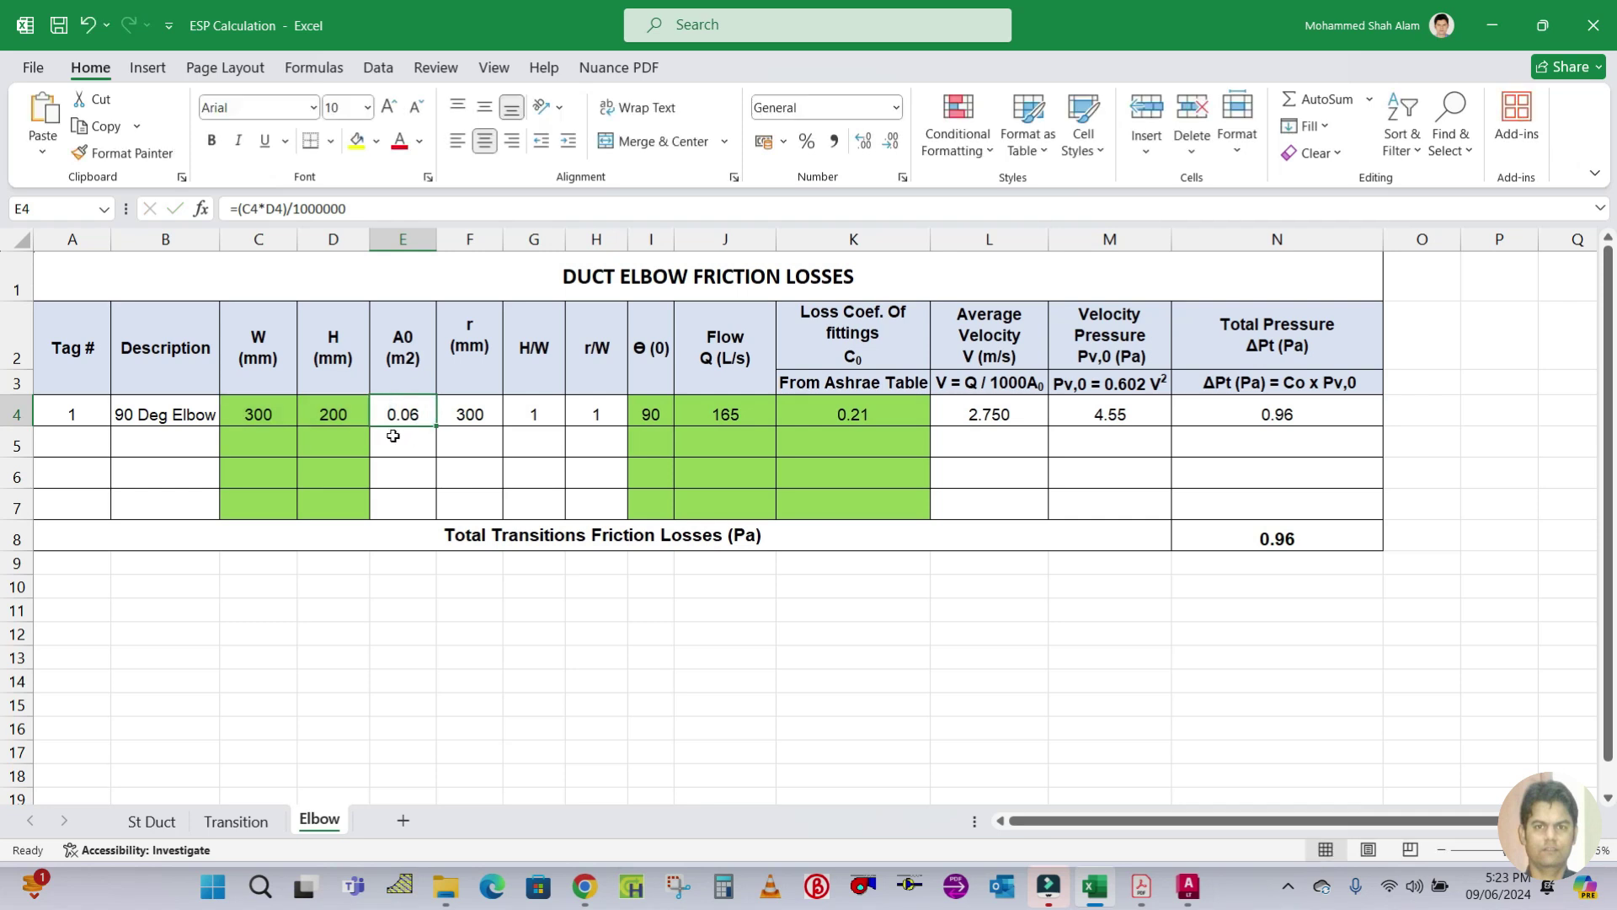
Examine the elbow radius r formula and compare it with the CR3-1 elbow diagram in the ASHRAE handbook PDF
click(497, 407)
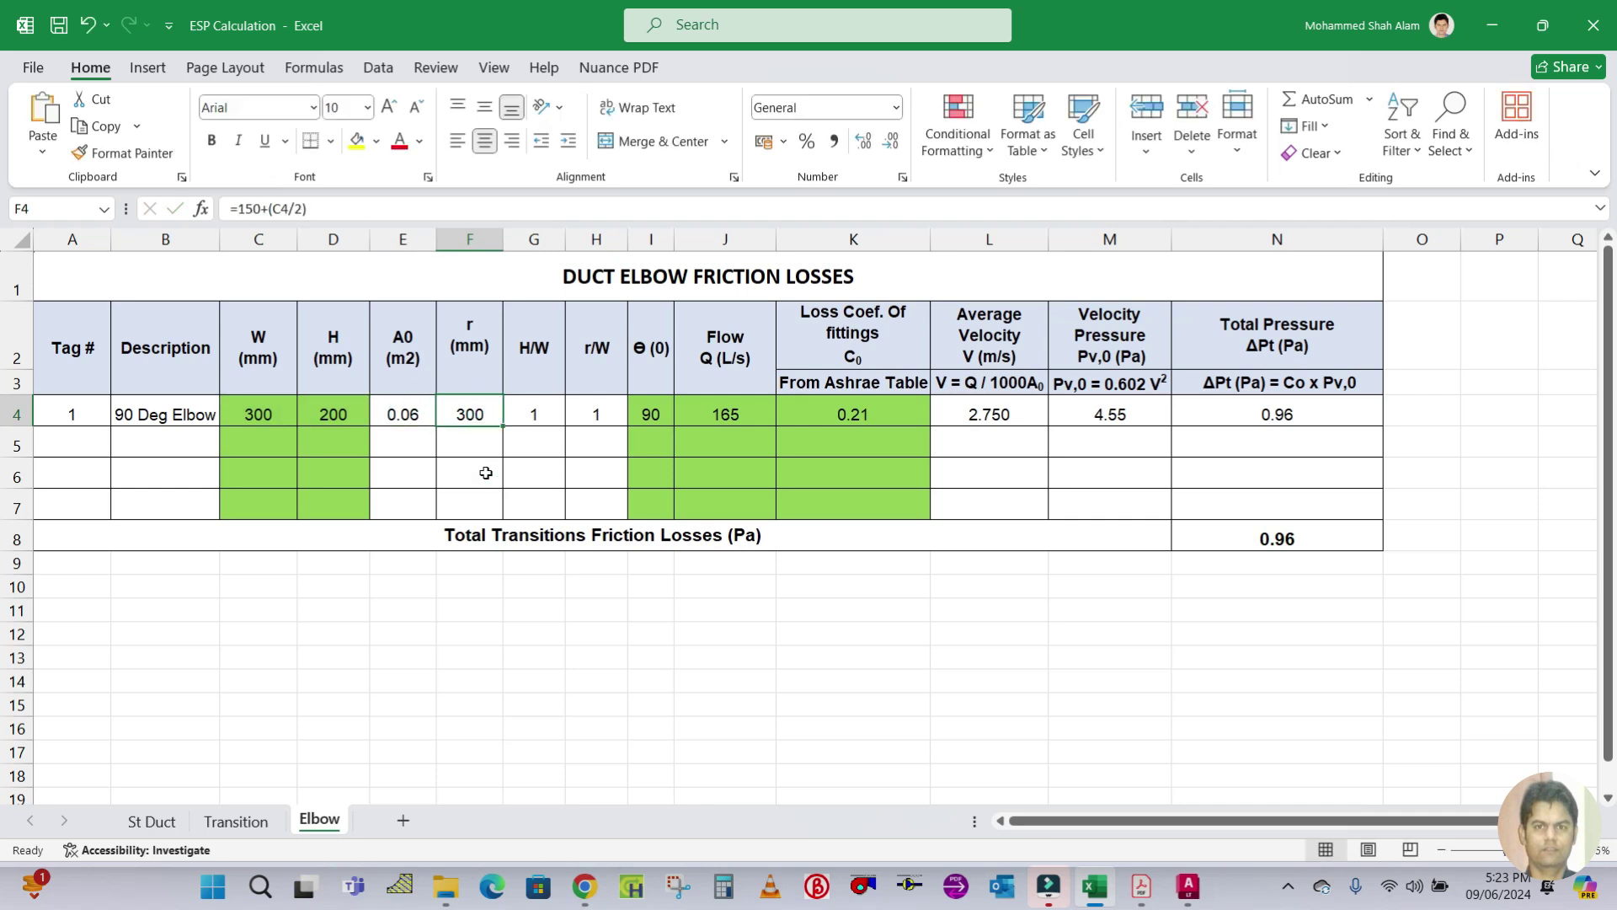
click(1141, 885)
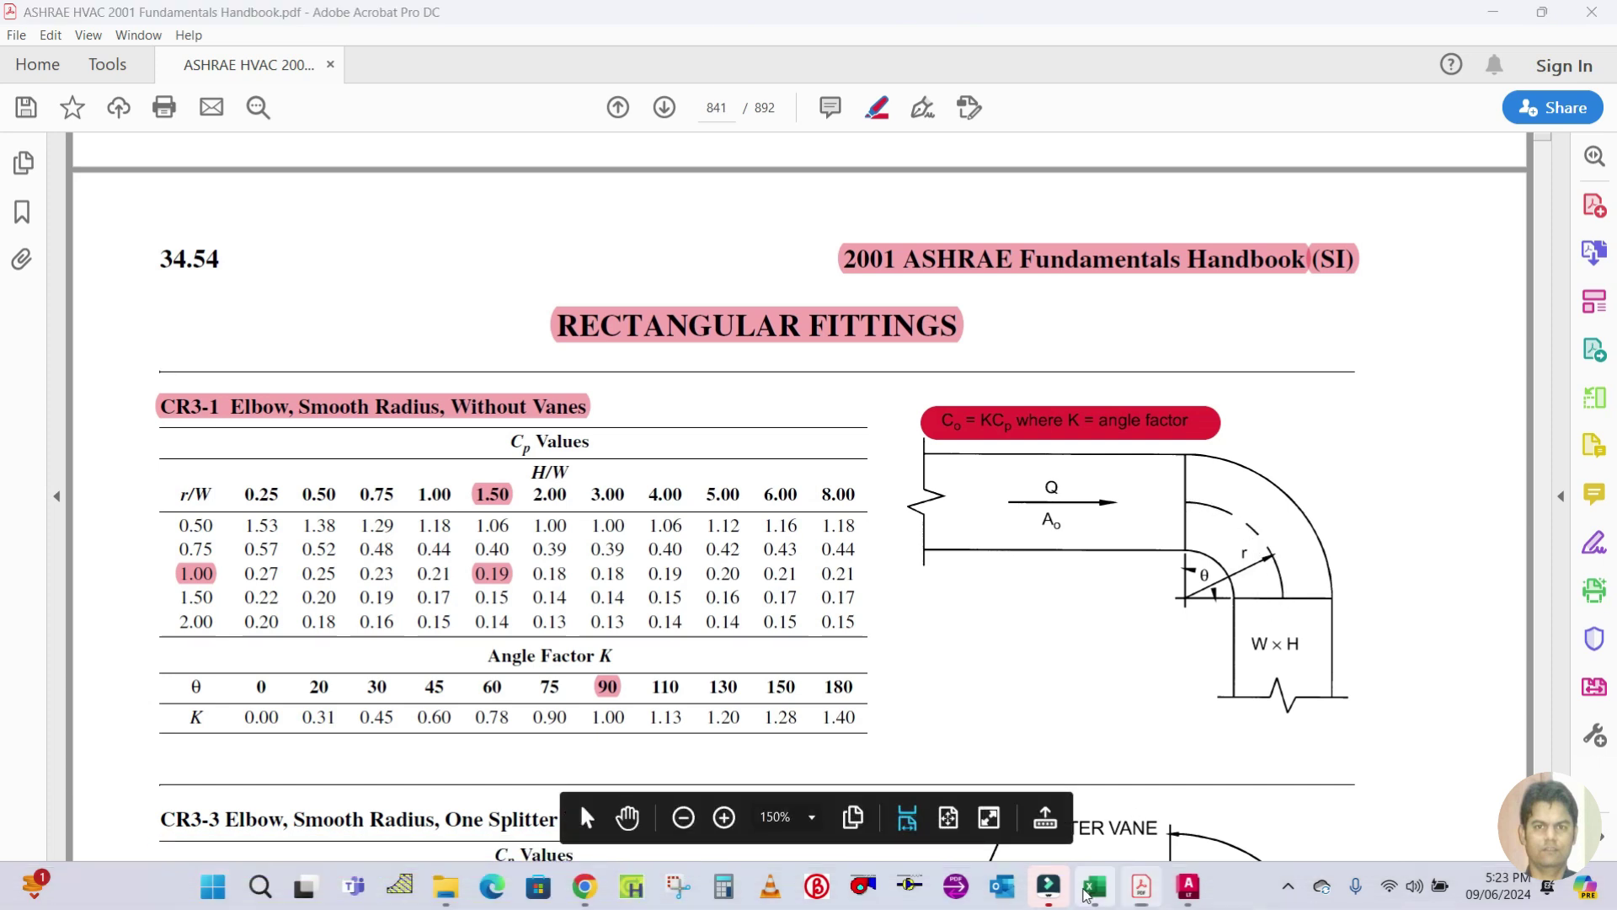
key(alt+Tab)
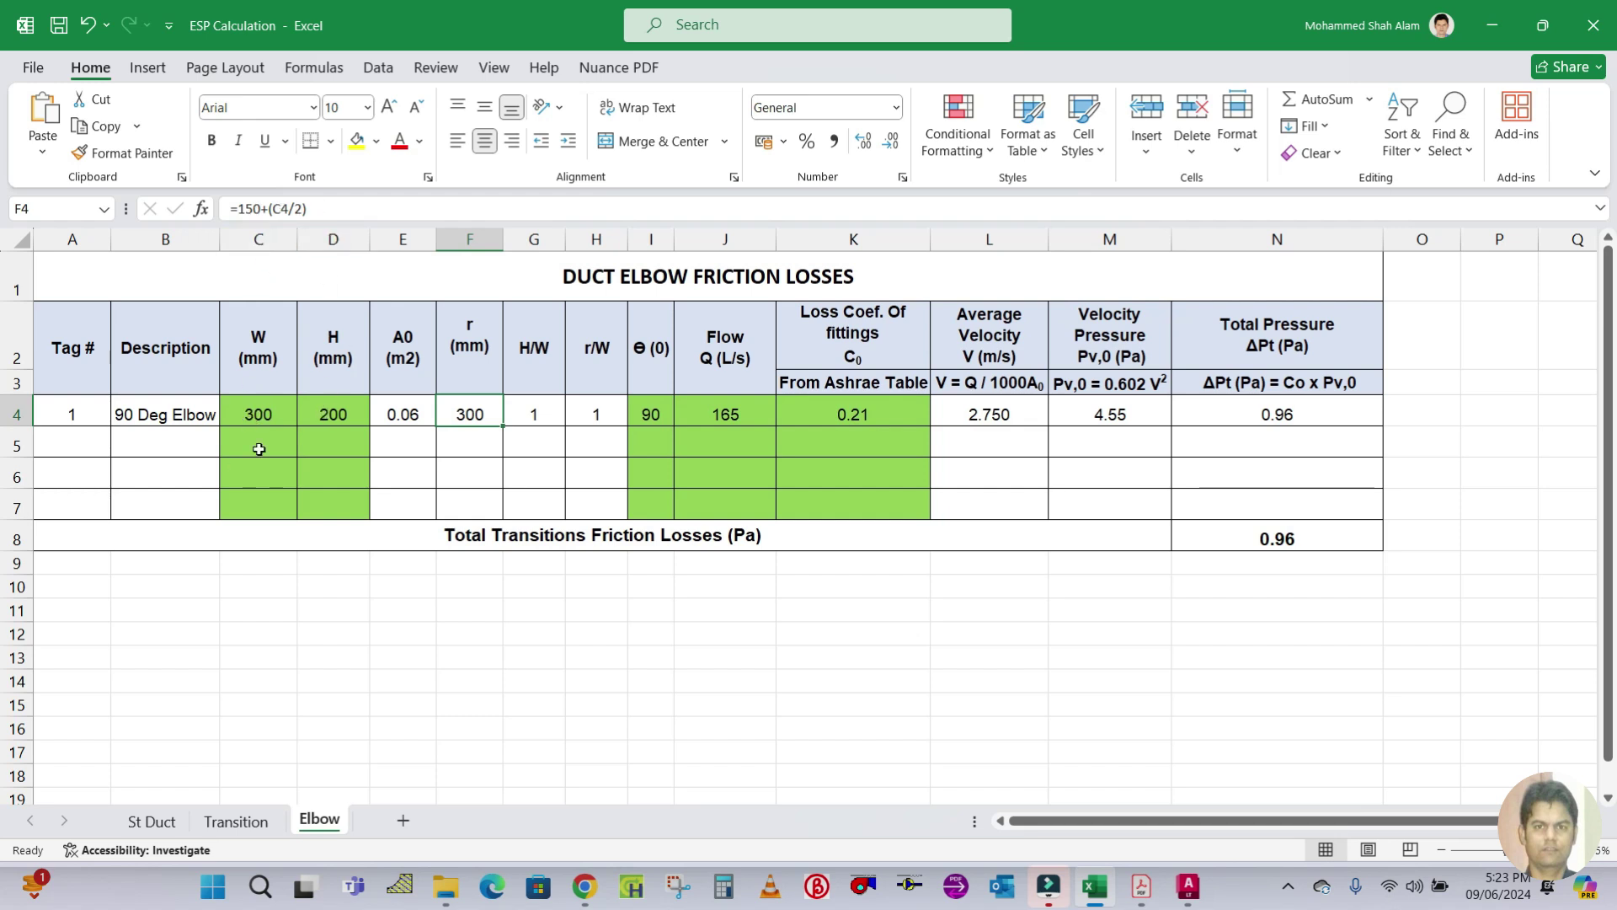
click(497, 630)
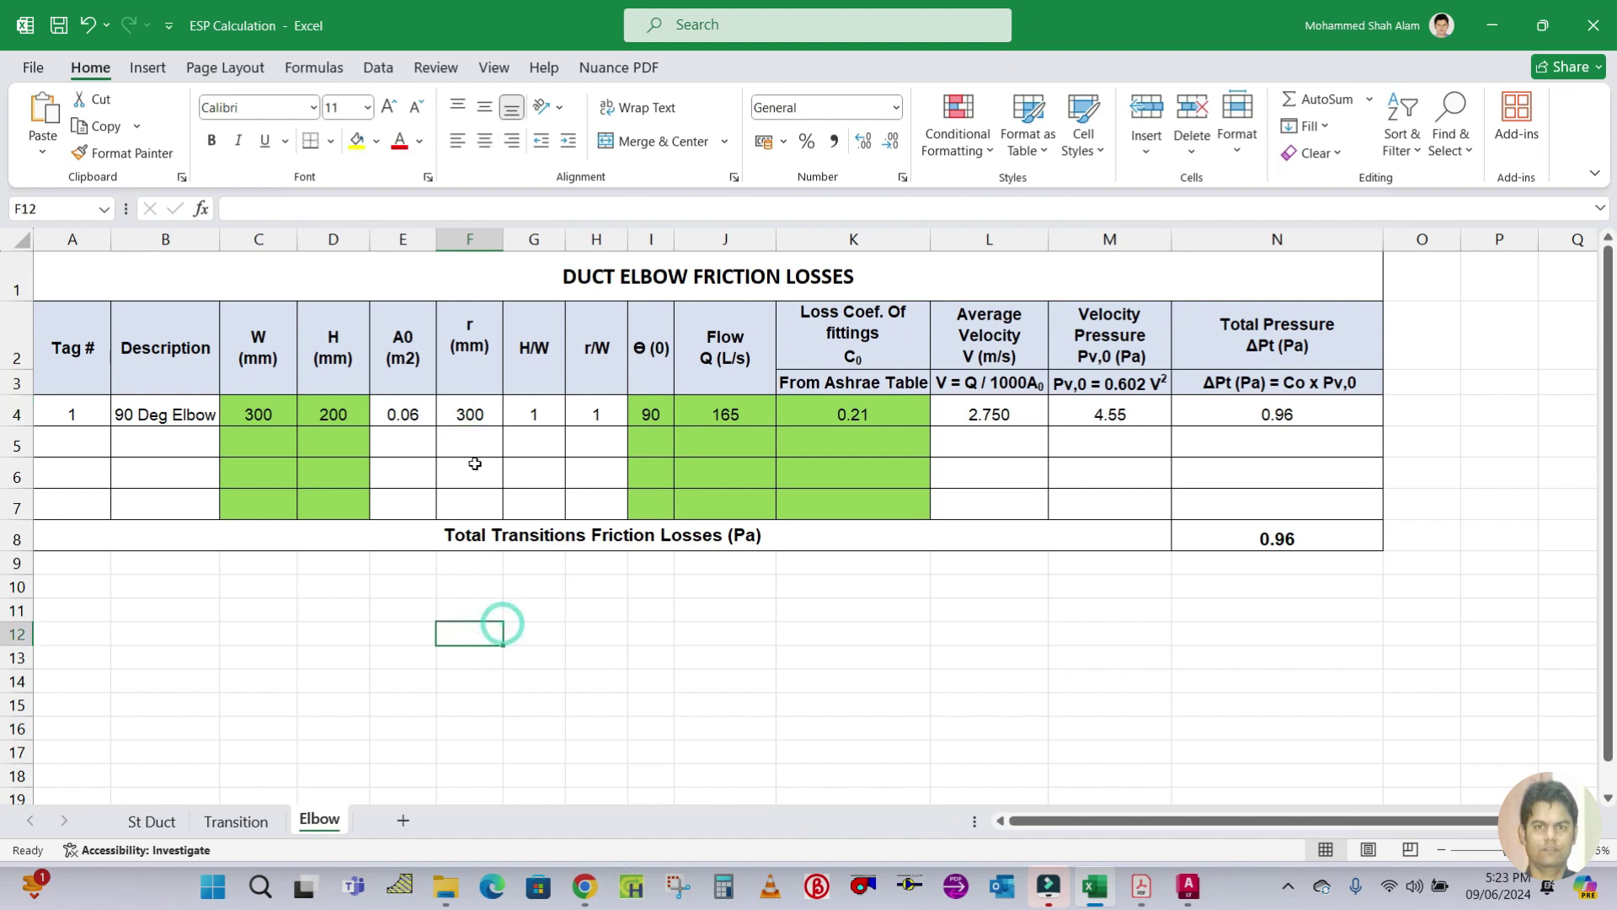
click(482, 415)
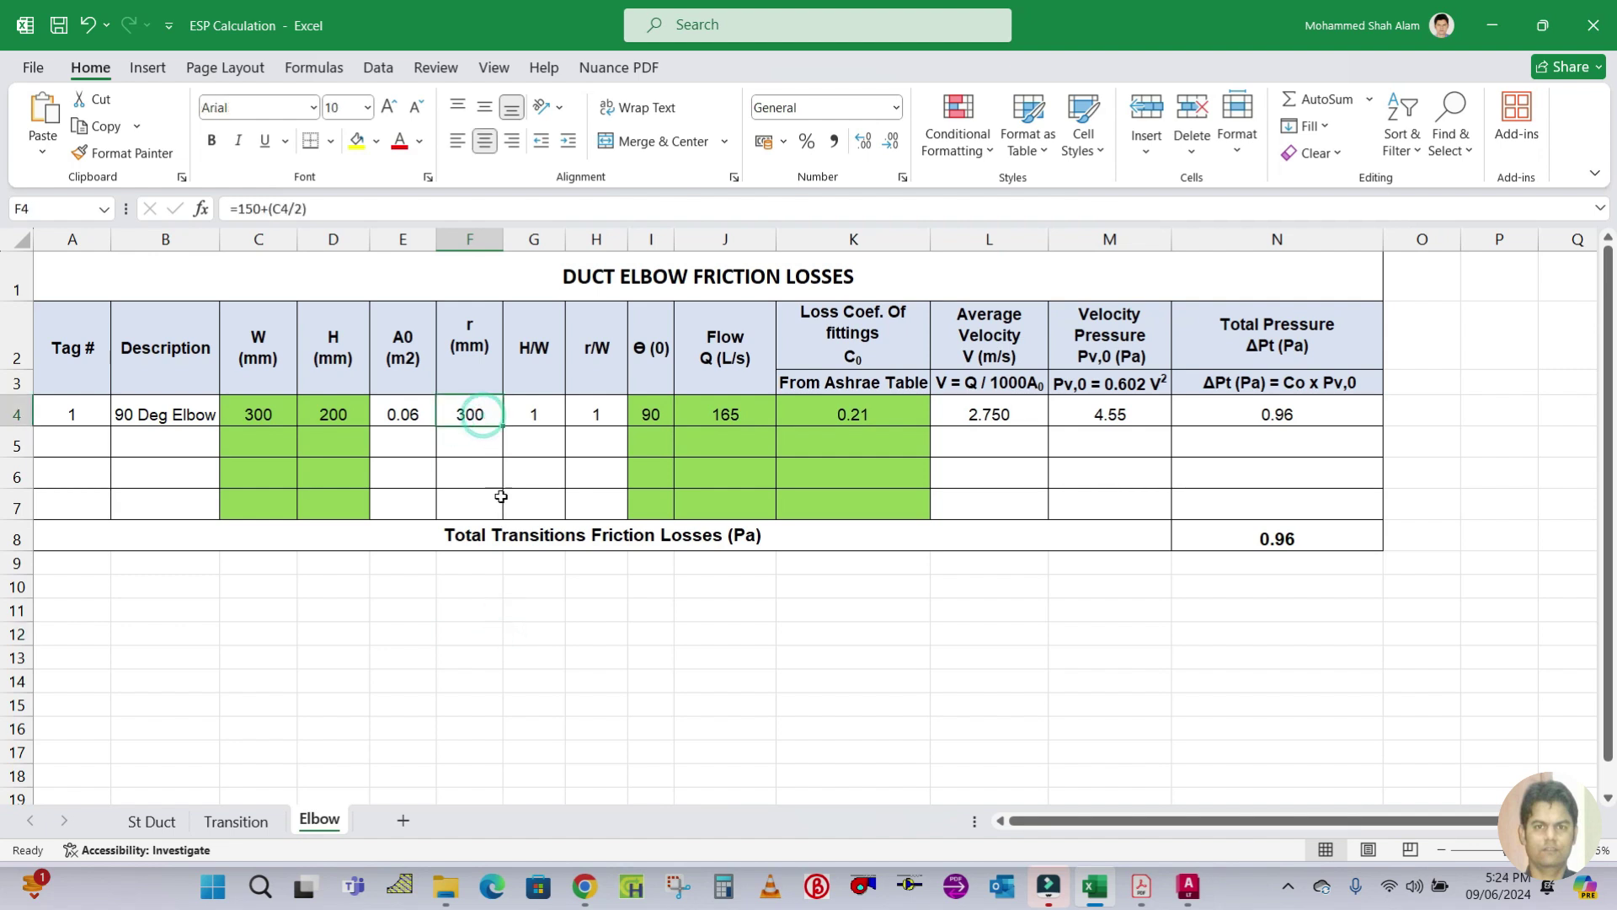
Inspect the H/W and r/W ratio cells of the 90 Deg Elbow row
click(556, 421)
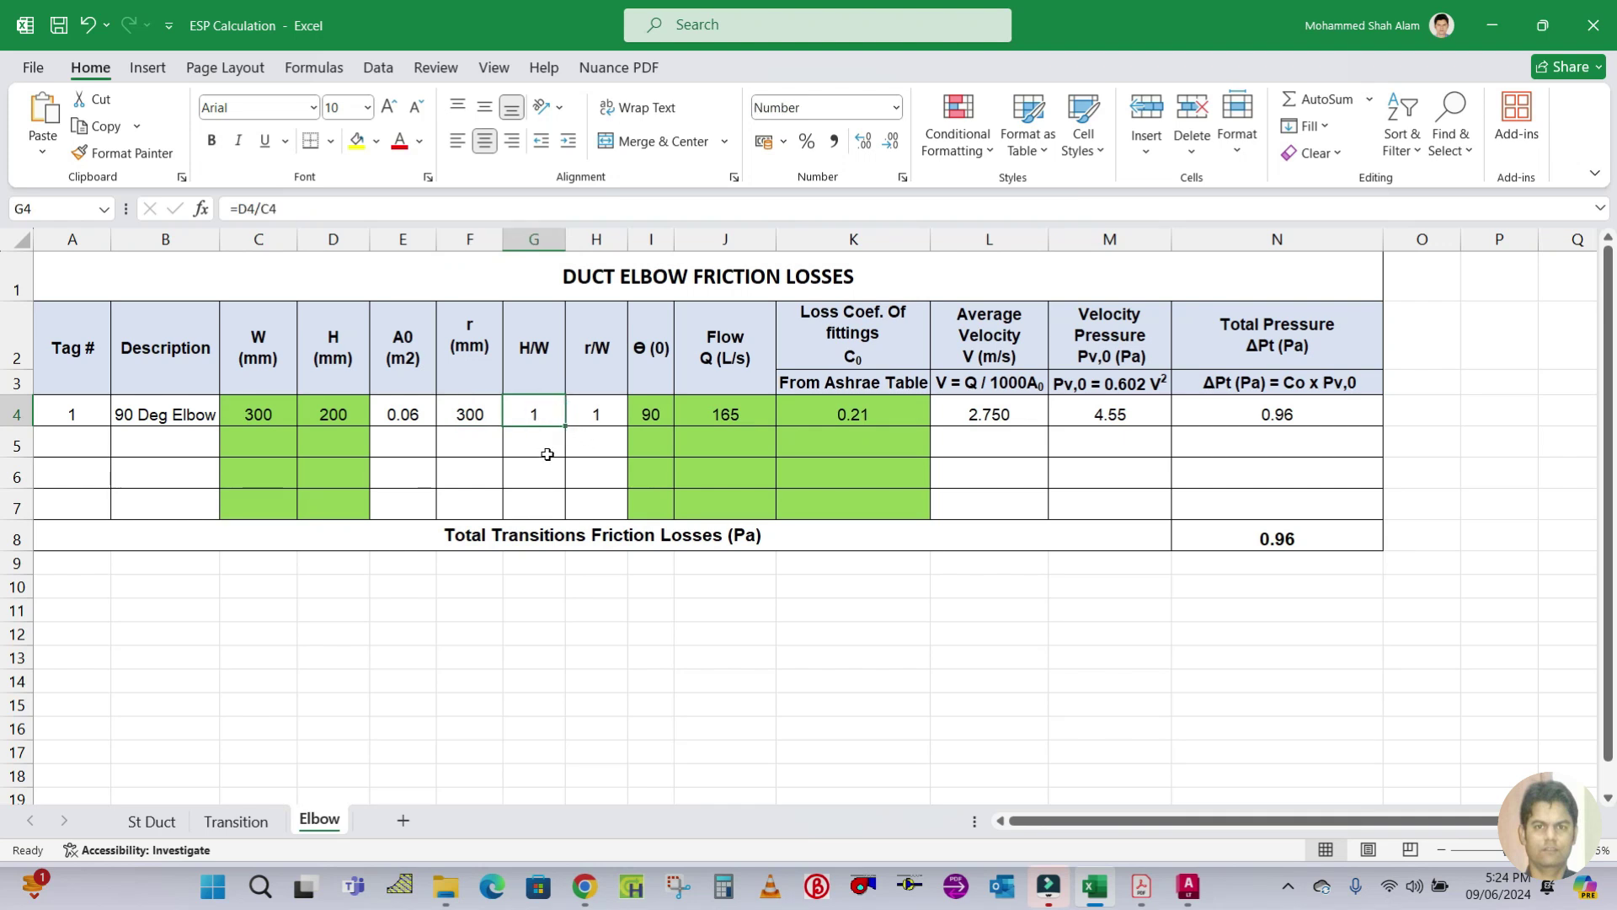
click(547, 453)
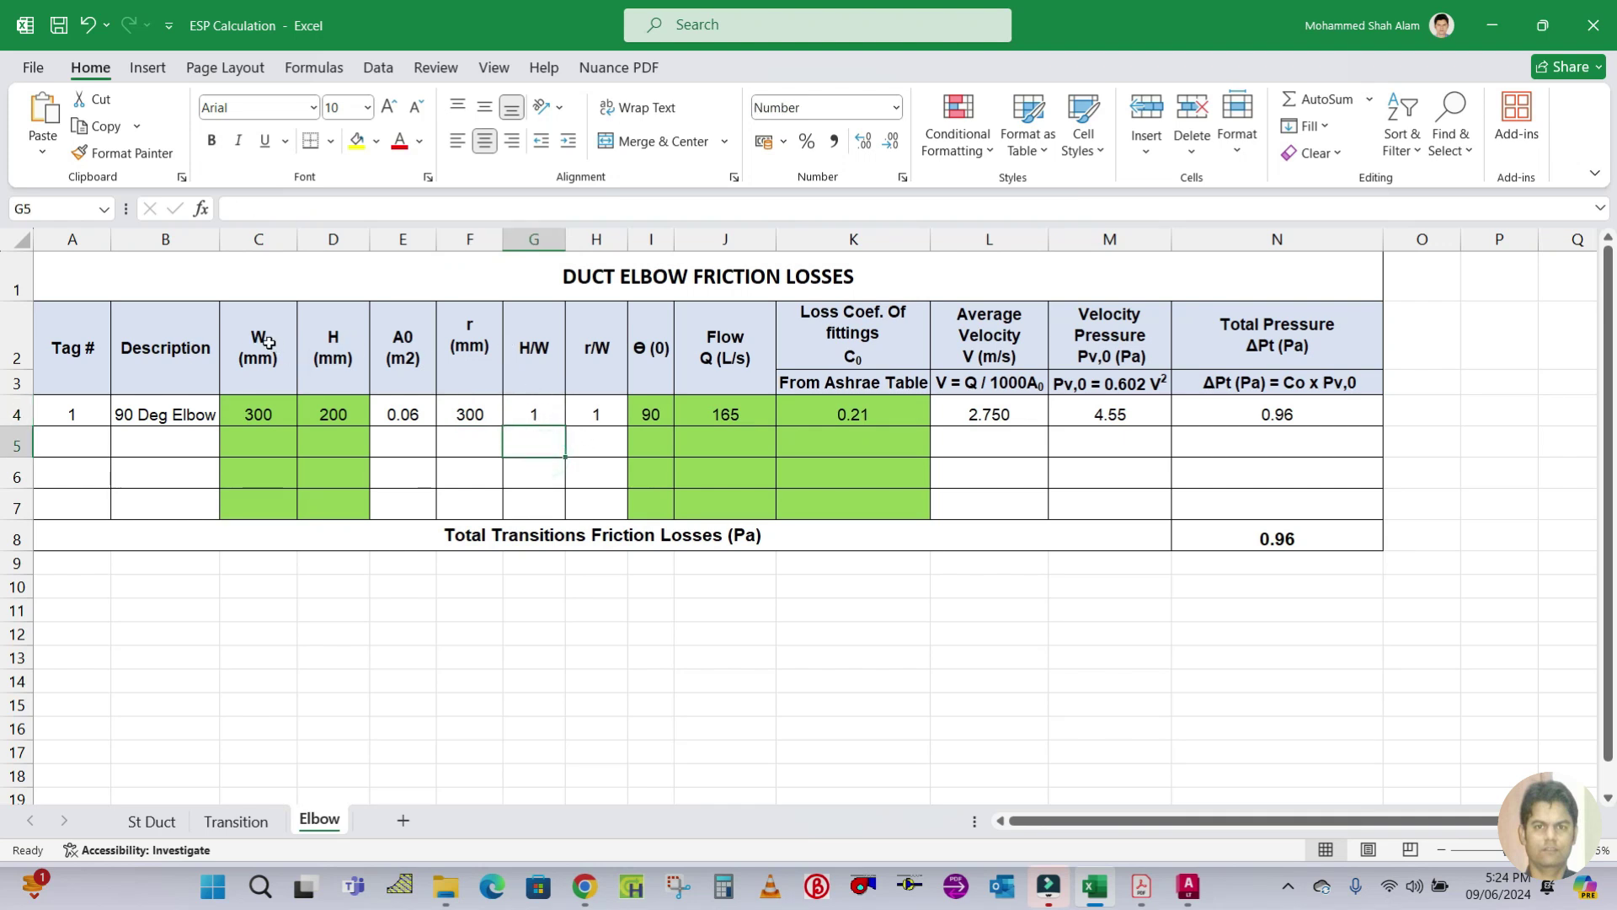
click(596, 413)
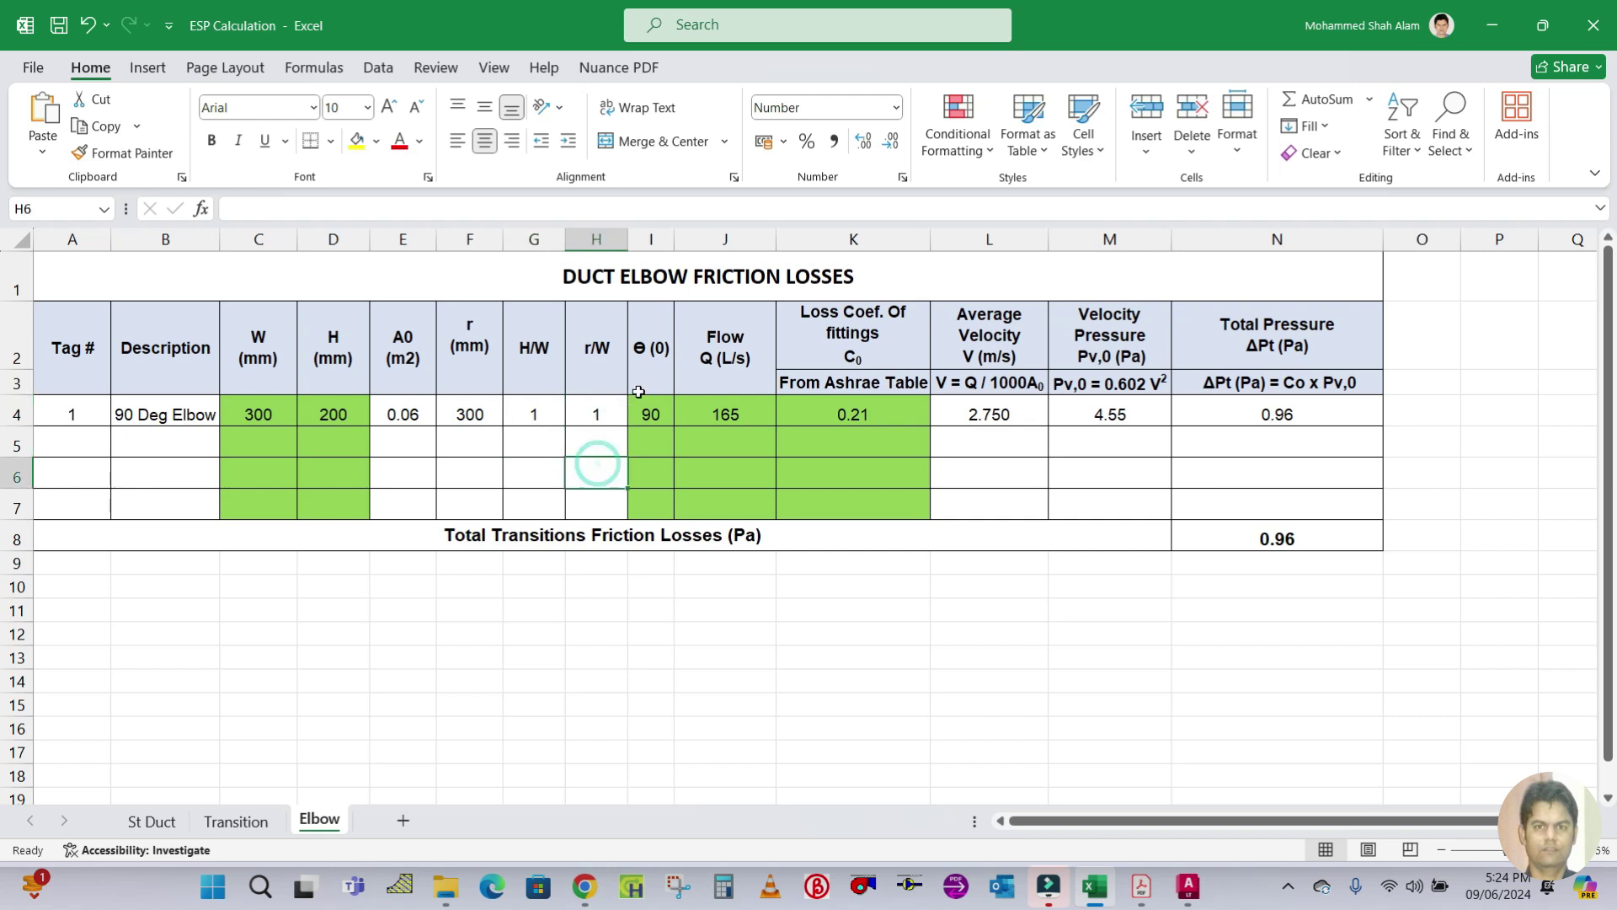
Check the elbow angle in the 90 Deg Elbow row against the CR3-1 angle factor table in the ASHRAE handbook and return to the W cell
click(652, 414)
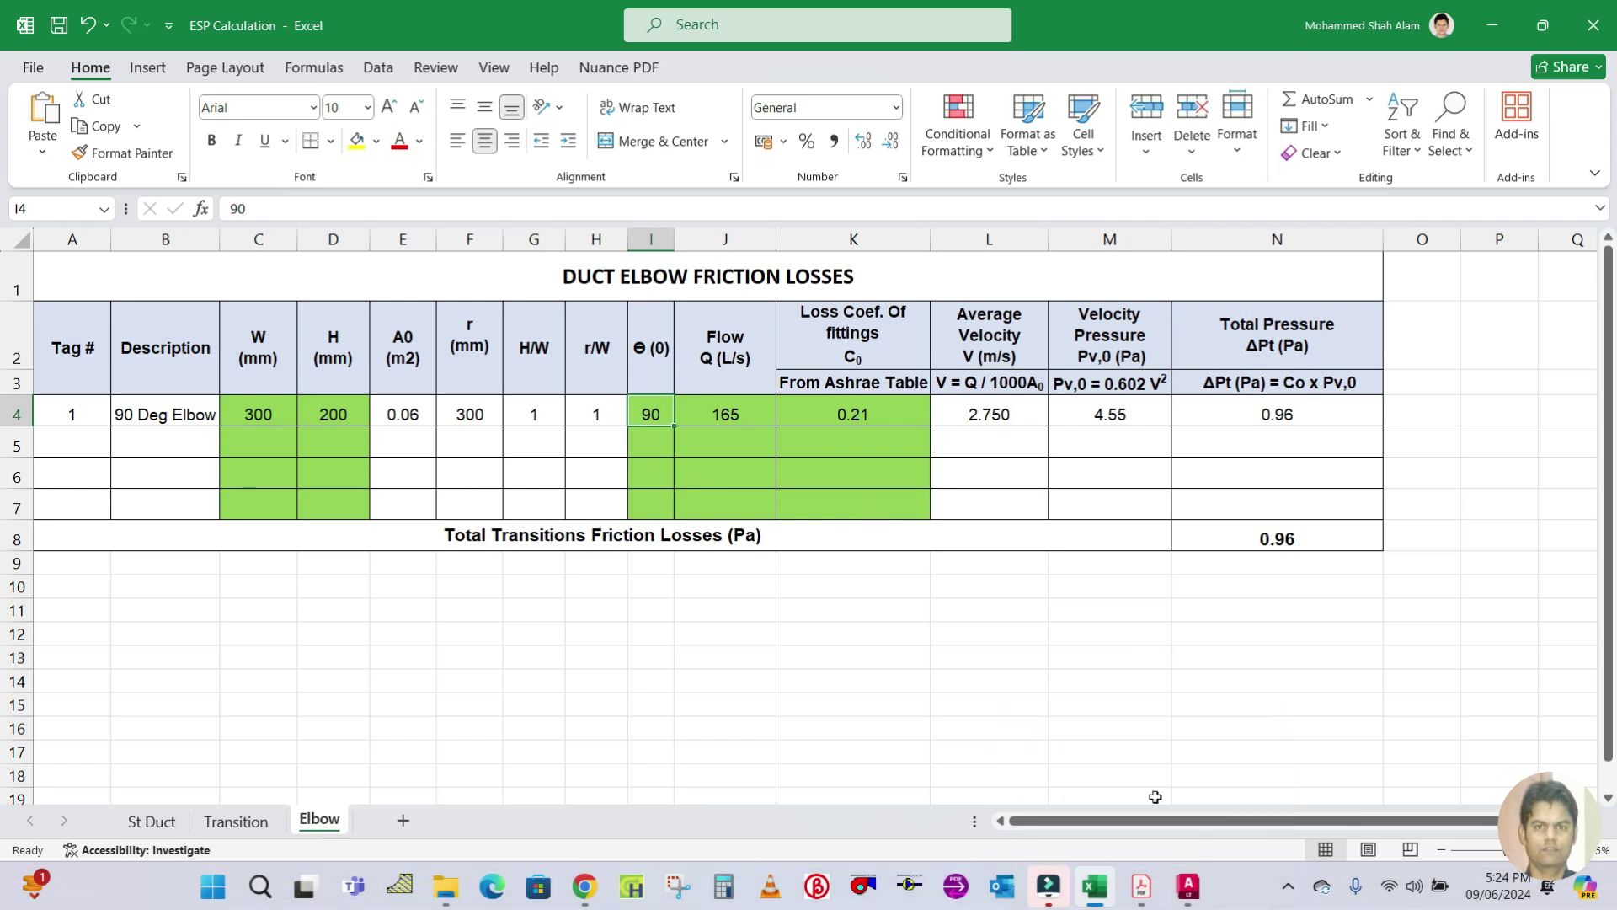
click(1141, 886)
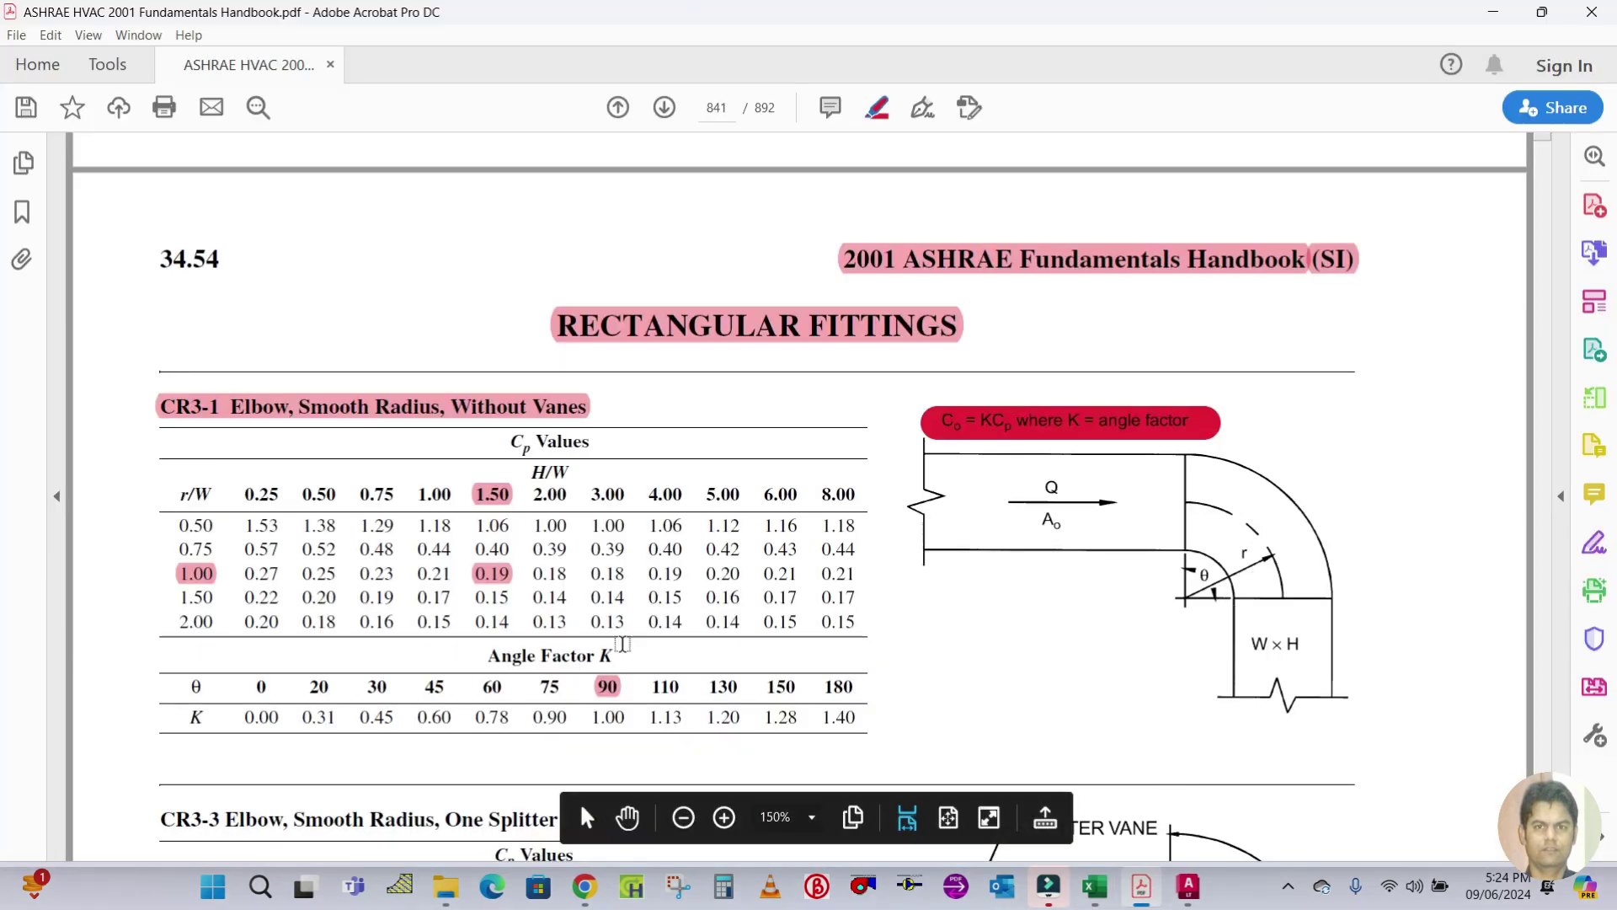
click(1094, 886)
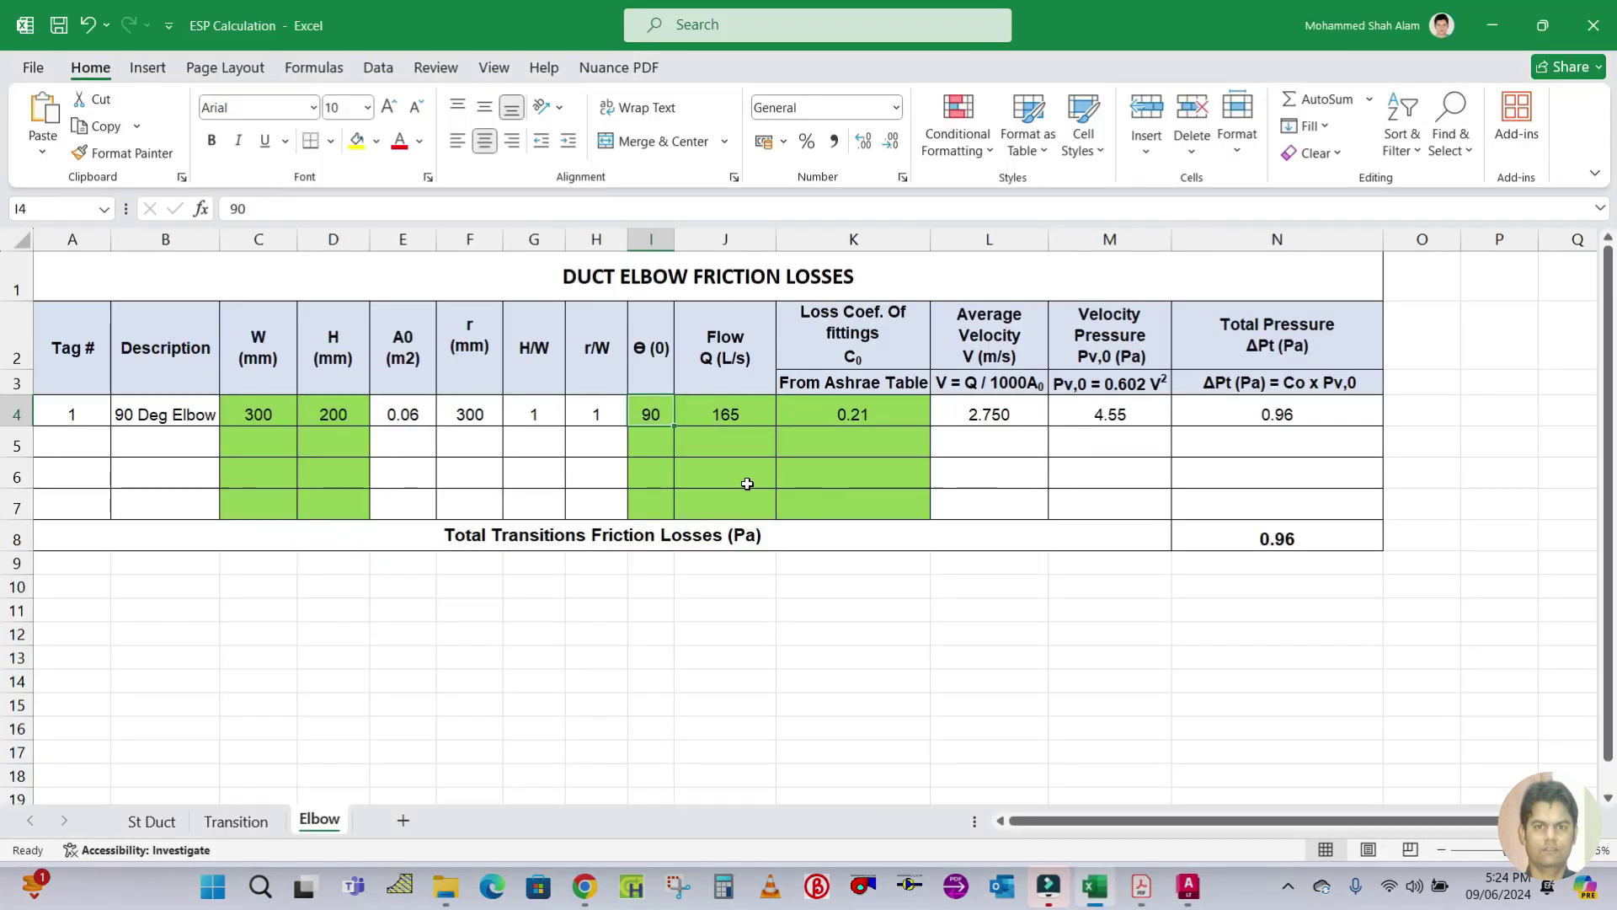
click(652, 433)
click(652, 411)
click(261, 415)
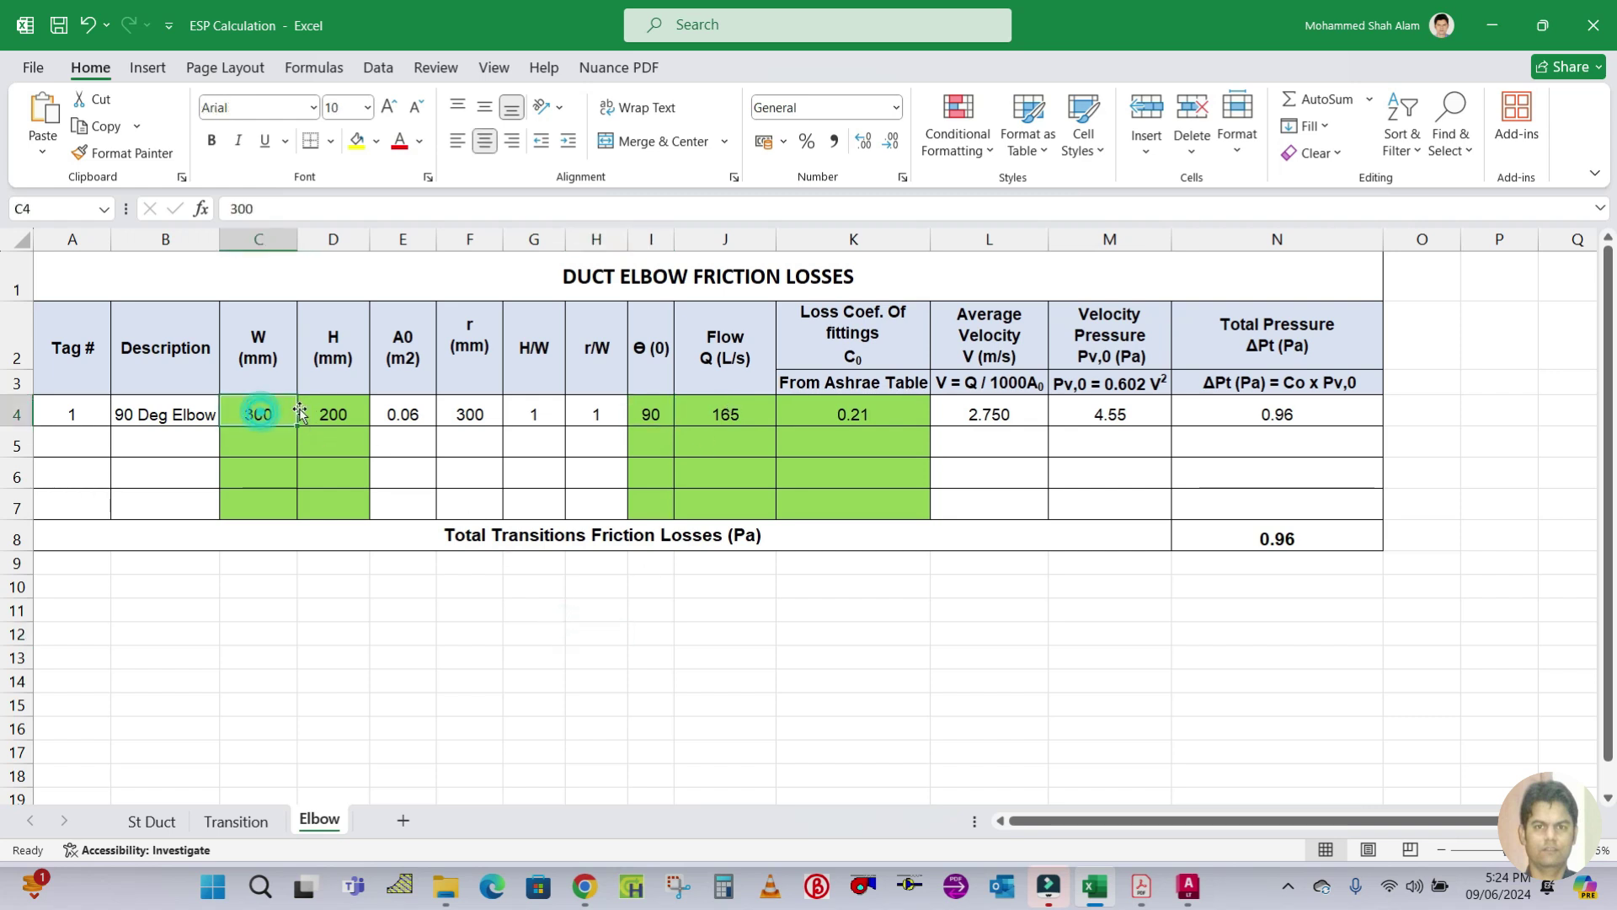
Review the H, elbow angle and flow cells of the 90 Deg Elbow row
click(320, 414)
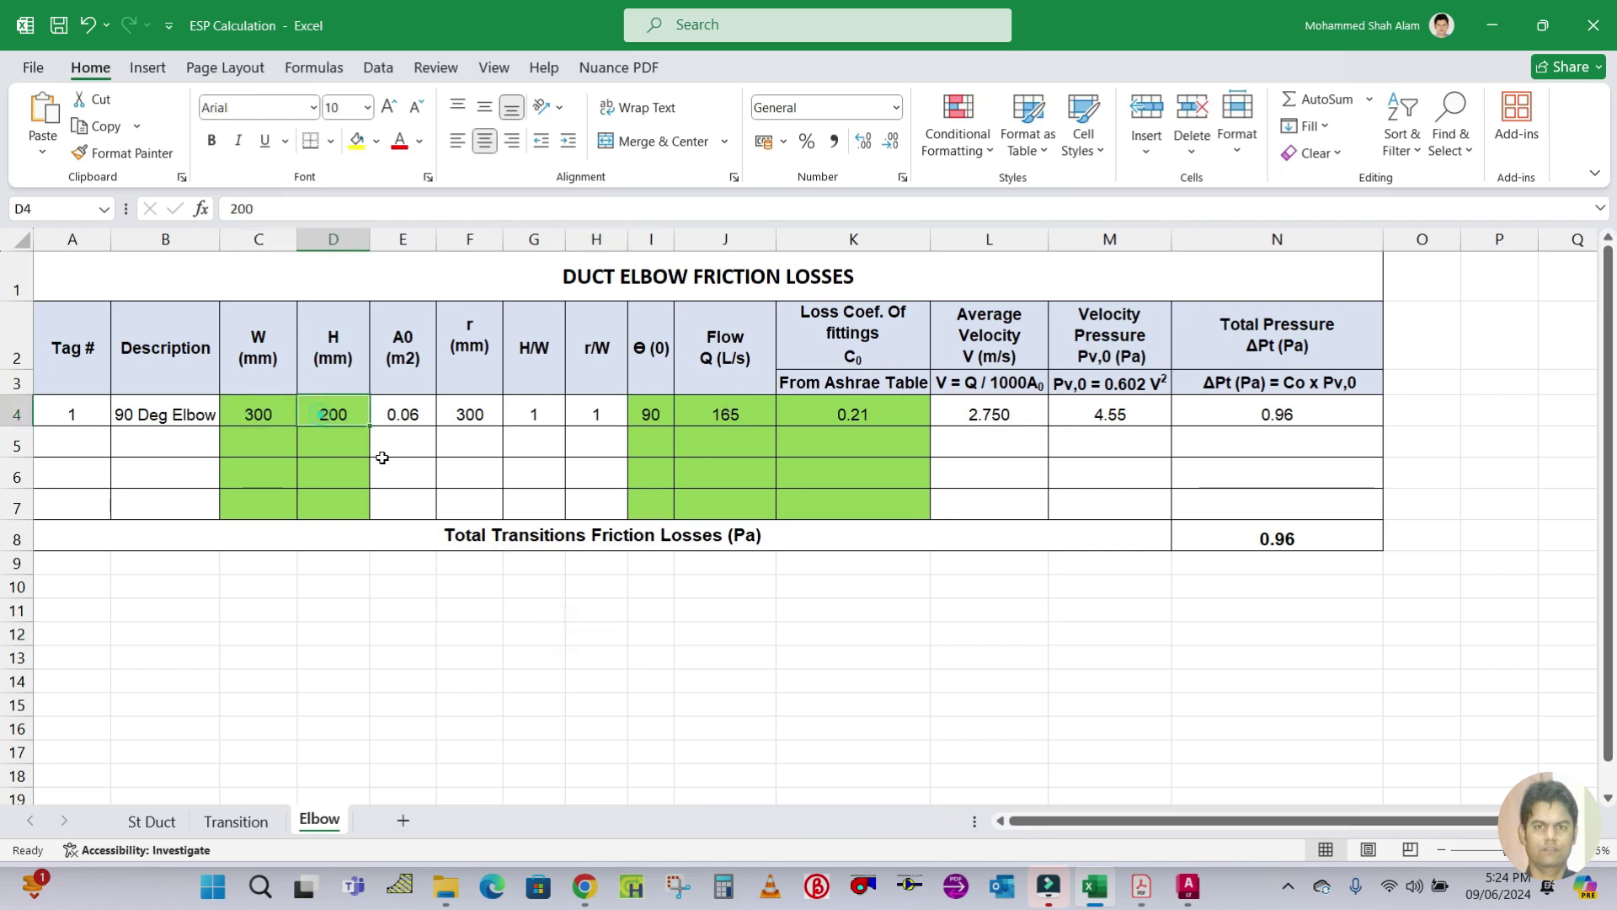
click(643, 408)
click(718, 416)
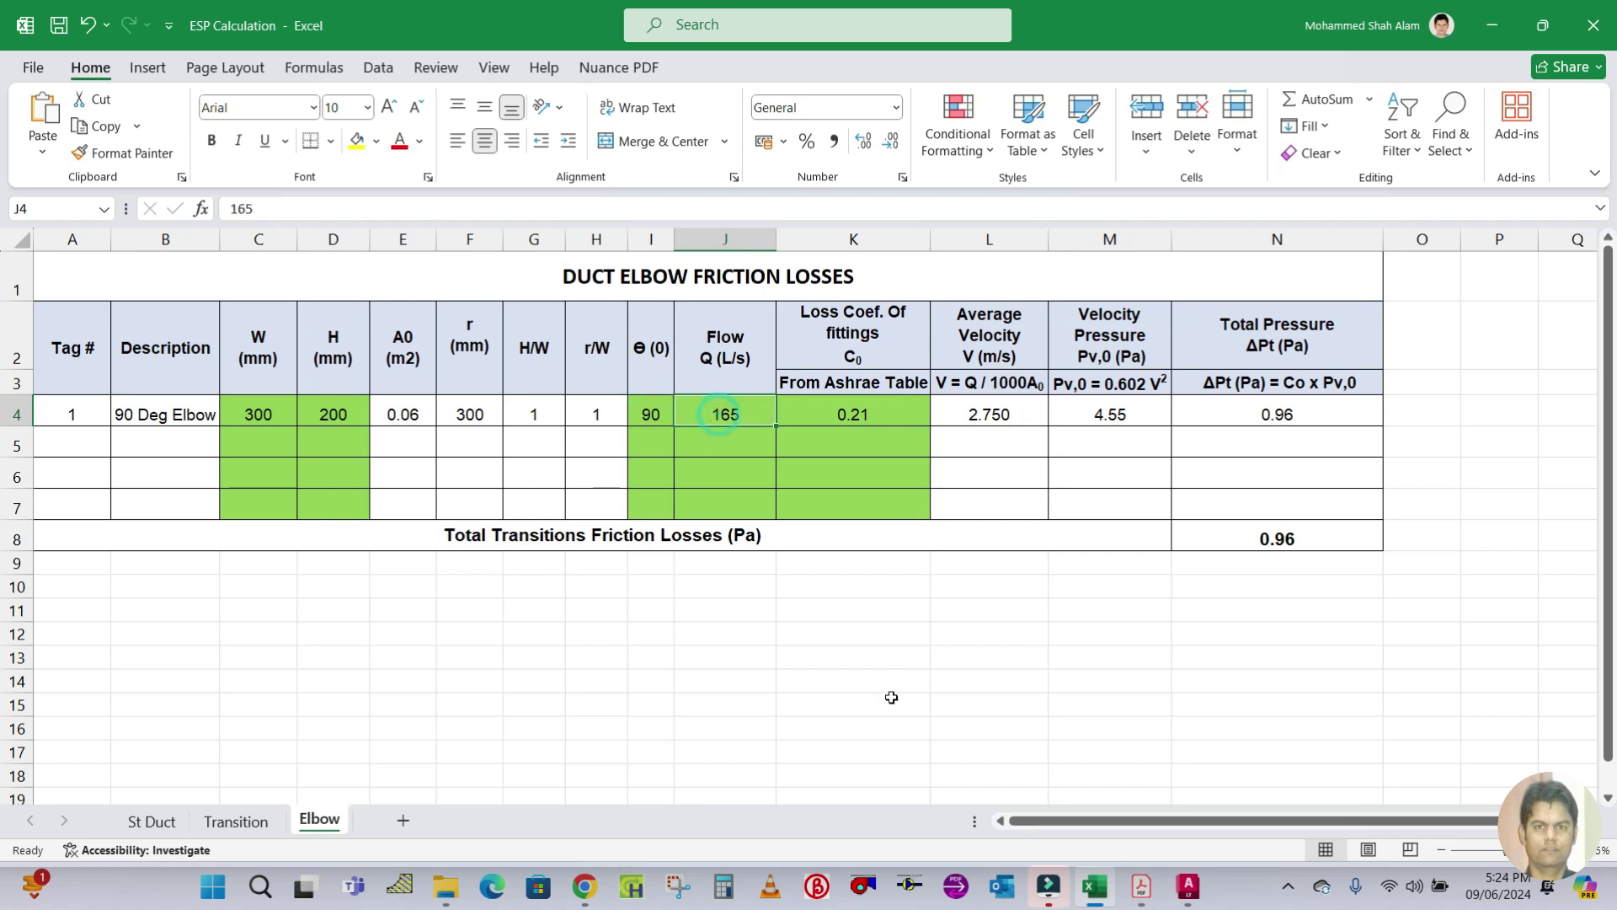
Switch to the AutoCAD layout and examine the Technical Mngr room's 300x200 duct elbow and the diffuser airflow label
click(1187, 886)
drag(640, 638, 696, 410)
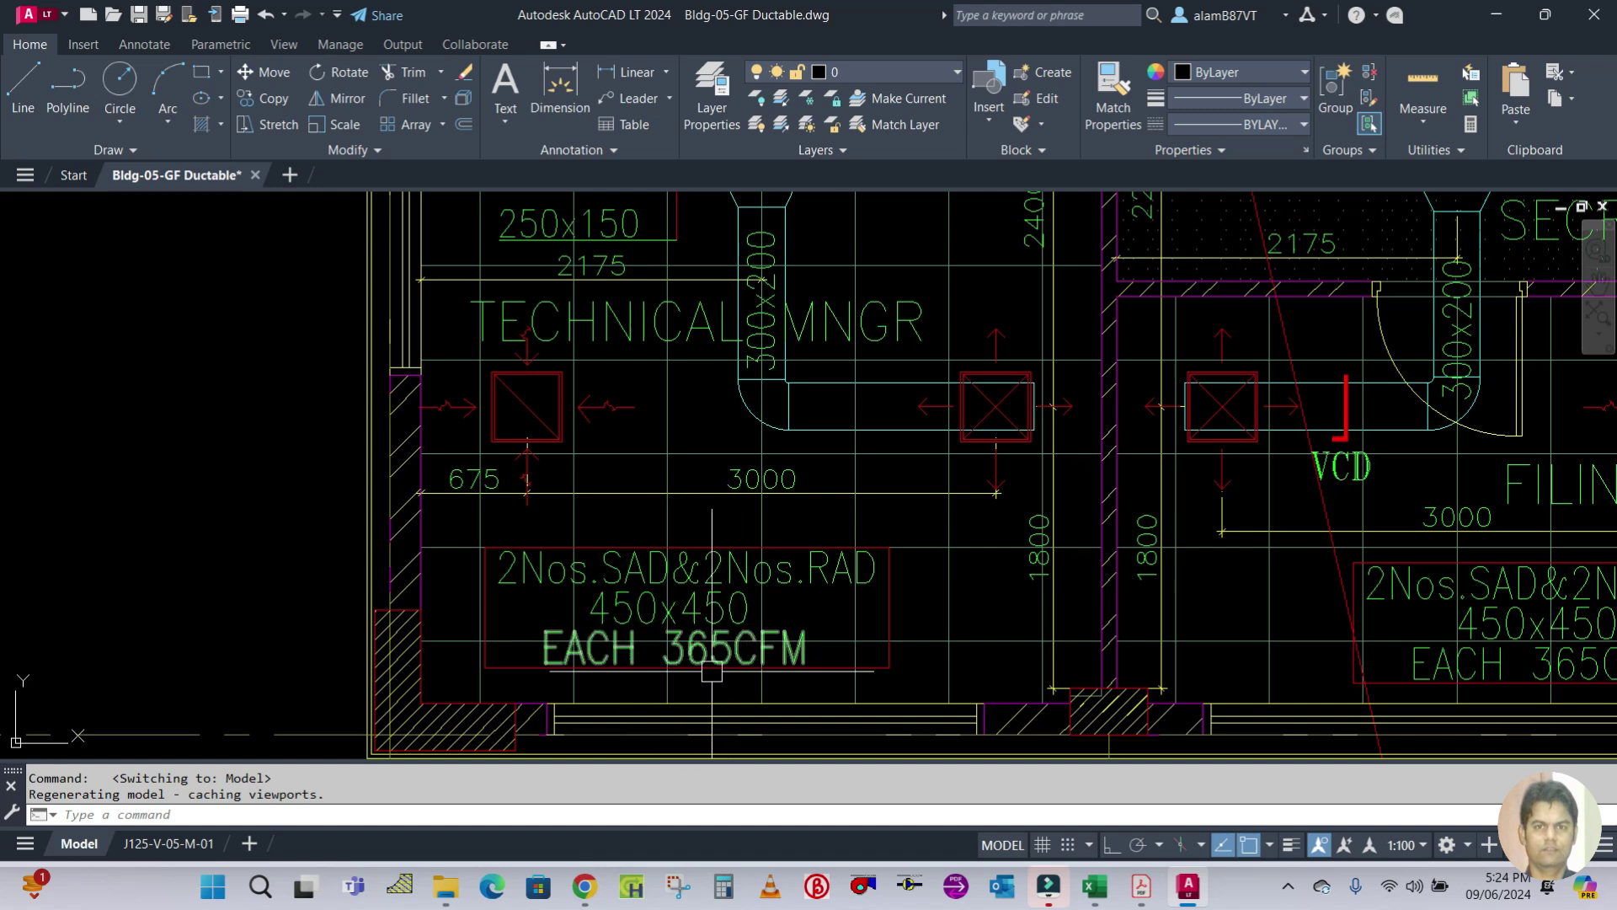
scroll(715, 672, up, 2)
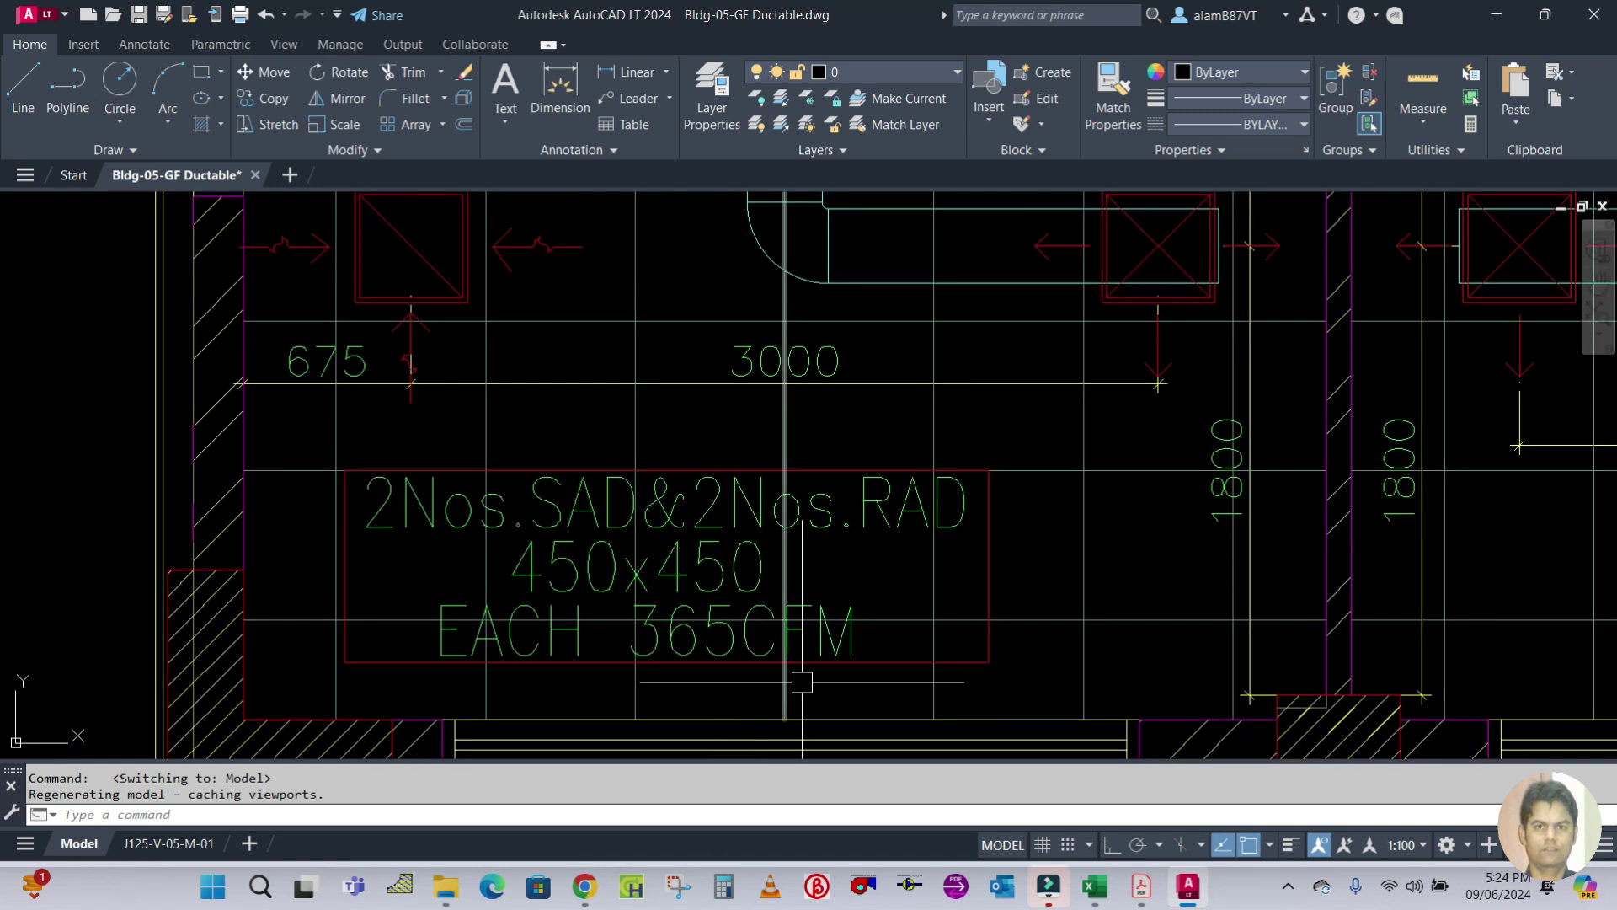
scroll(695, 604, down, 2)
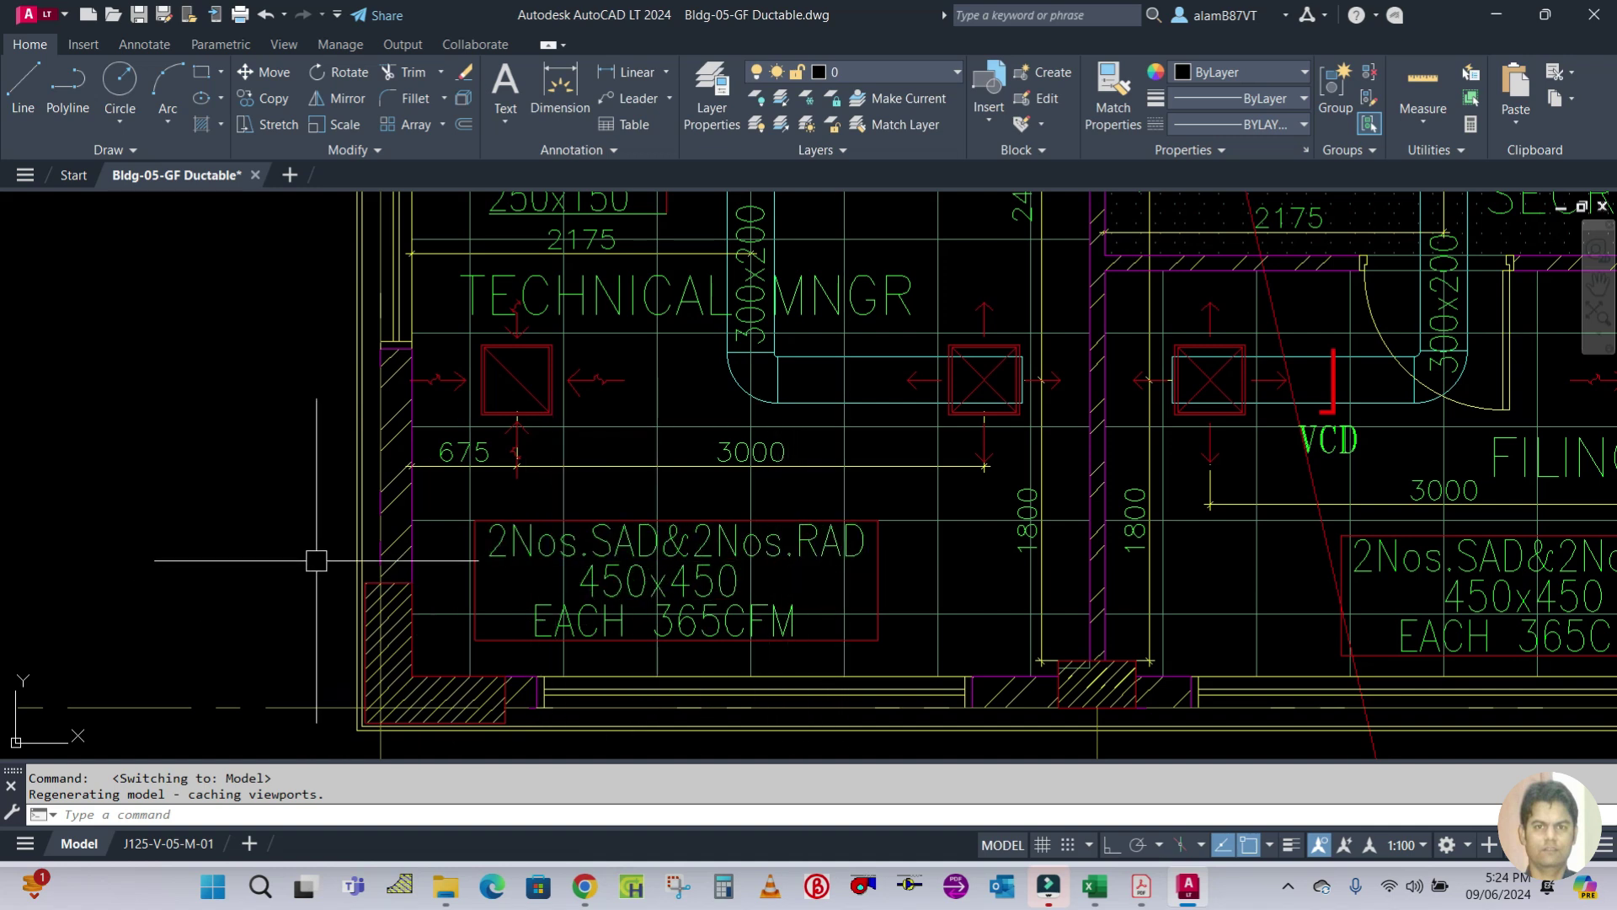
drag(309, 502, 343, 564)
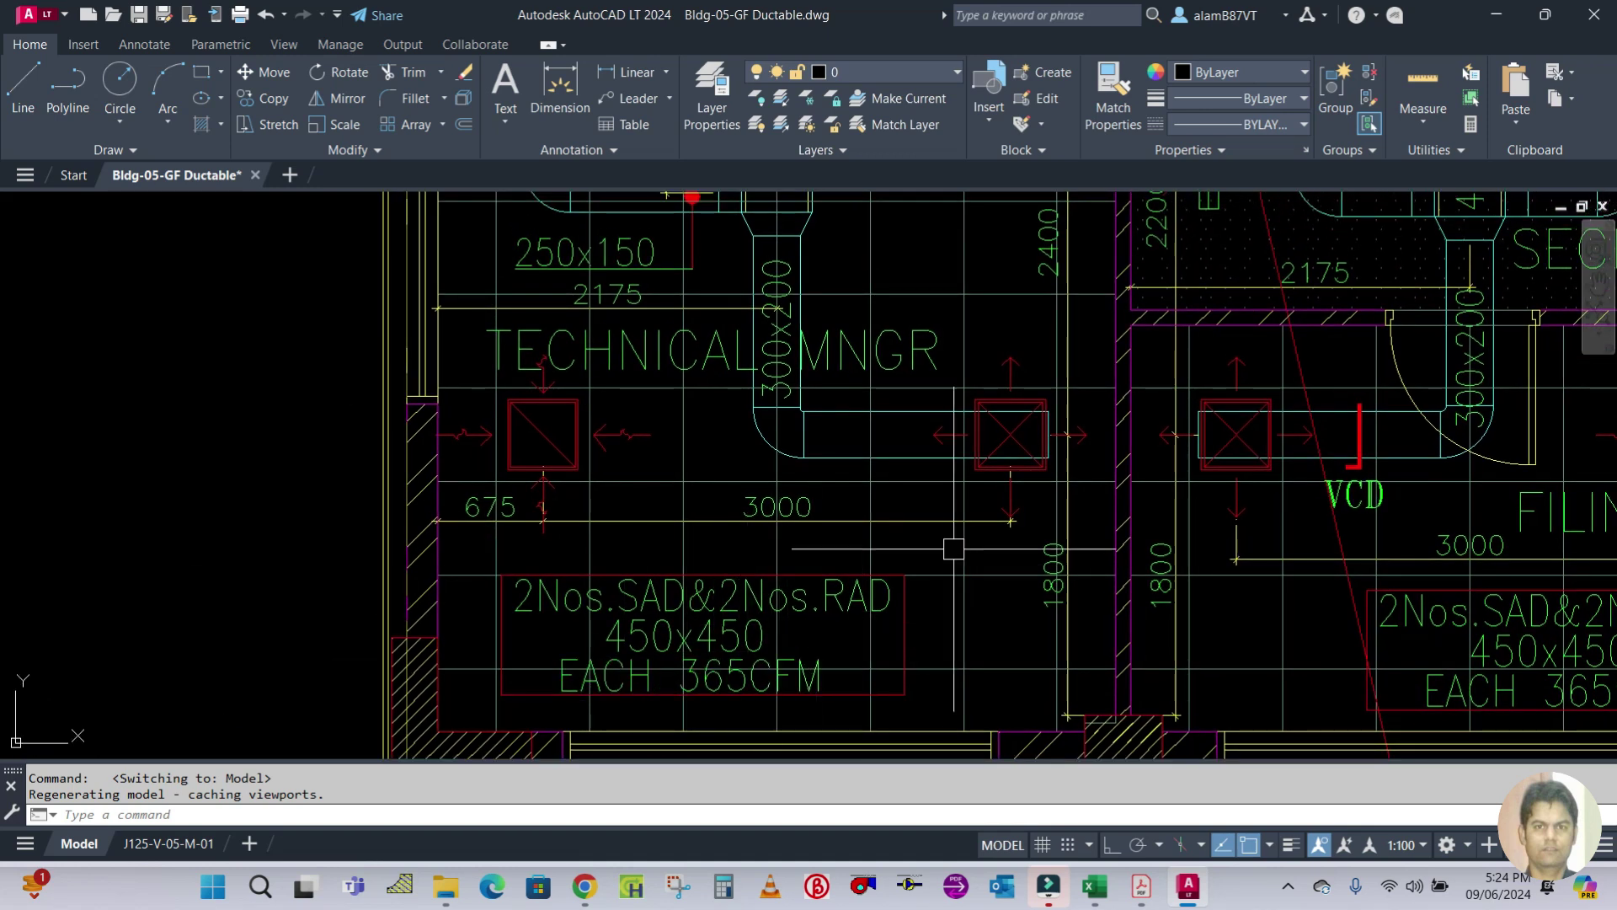
drag(921, 519, 957, 700)
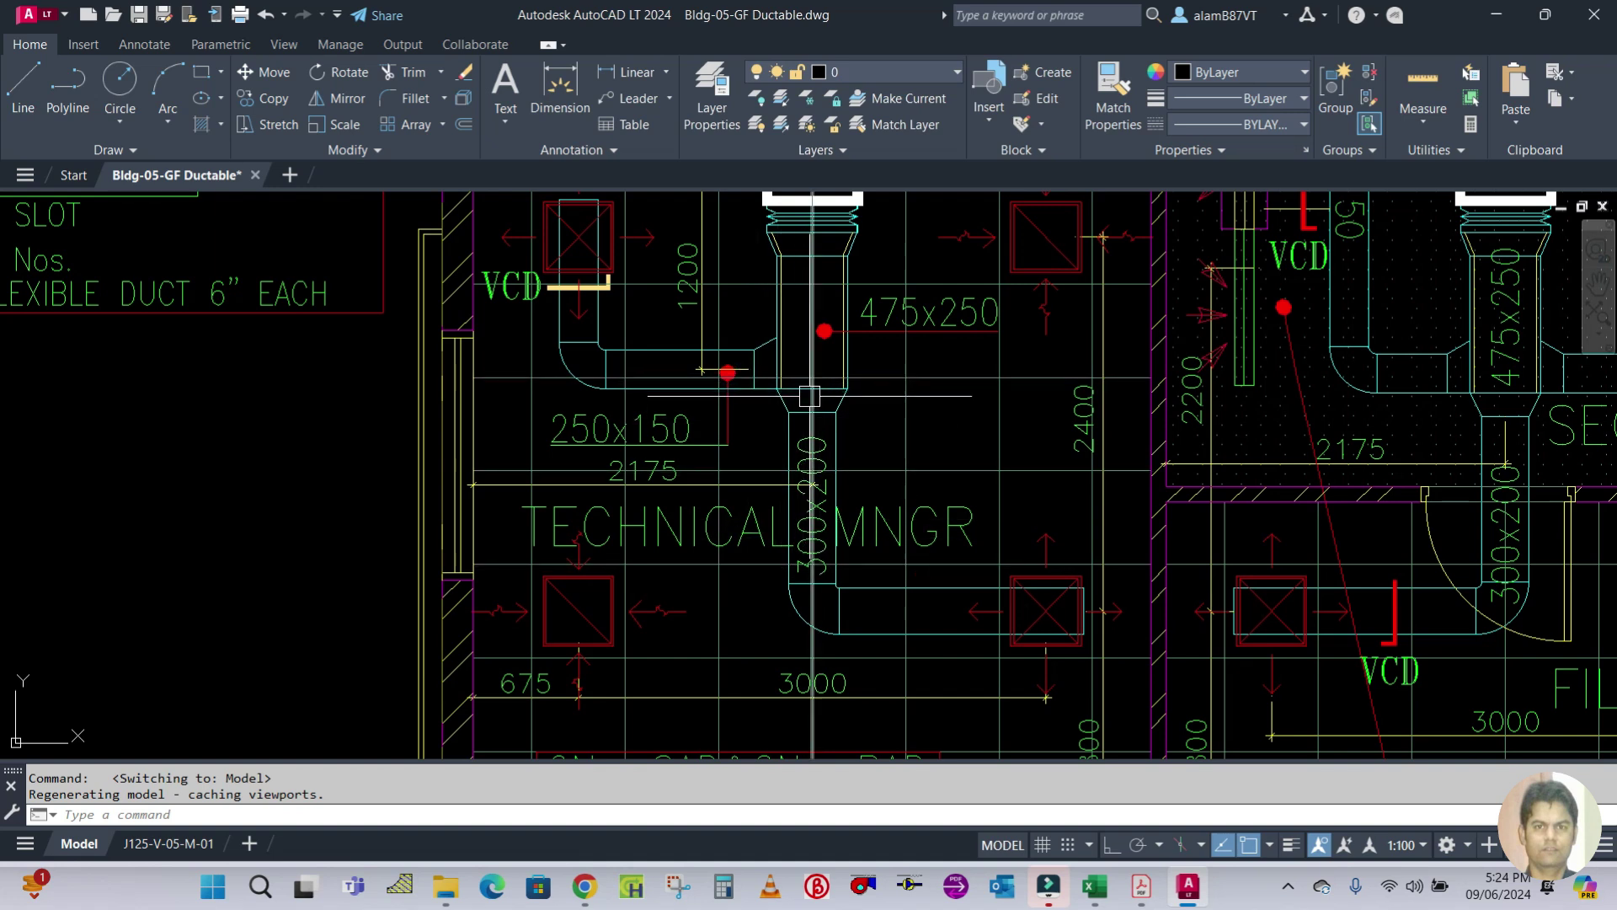
mouse_move(800, 707)
mouse_down()
mouse_move(765, 603)
mouse_move(763, 510)
mouse_up()
drag(827, 421, 844, 631)
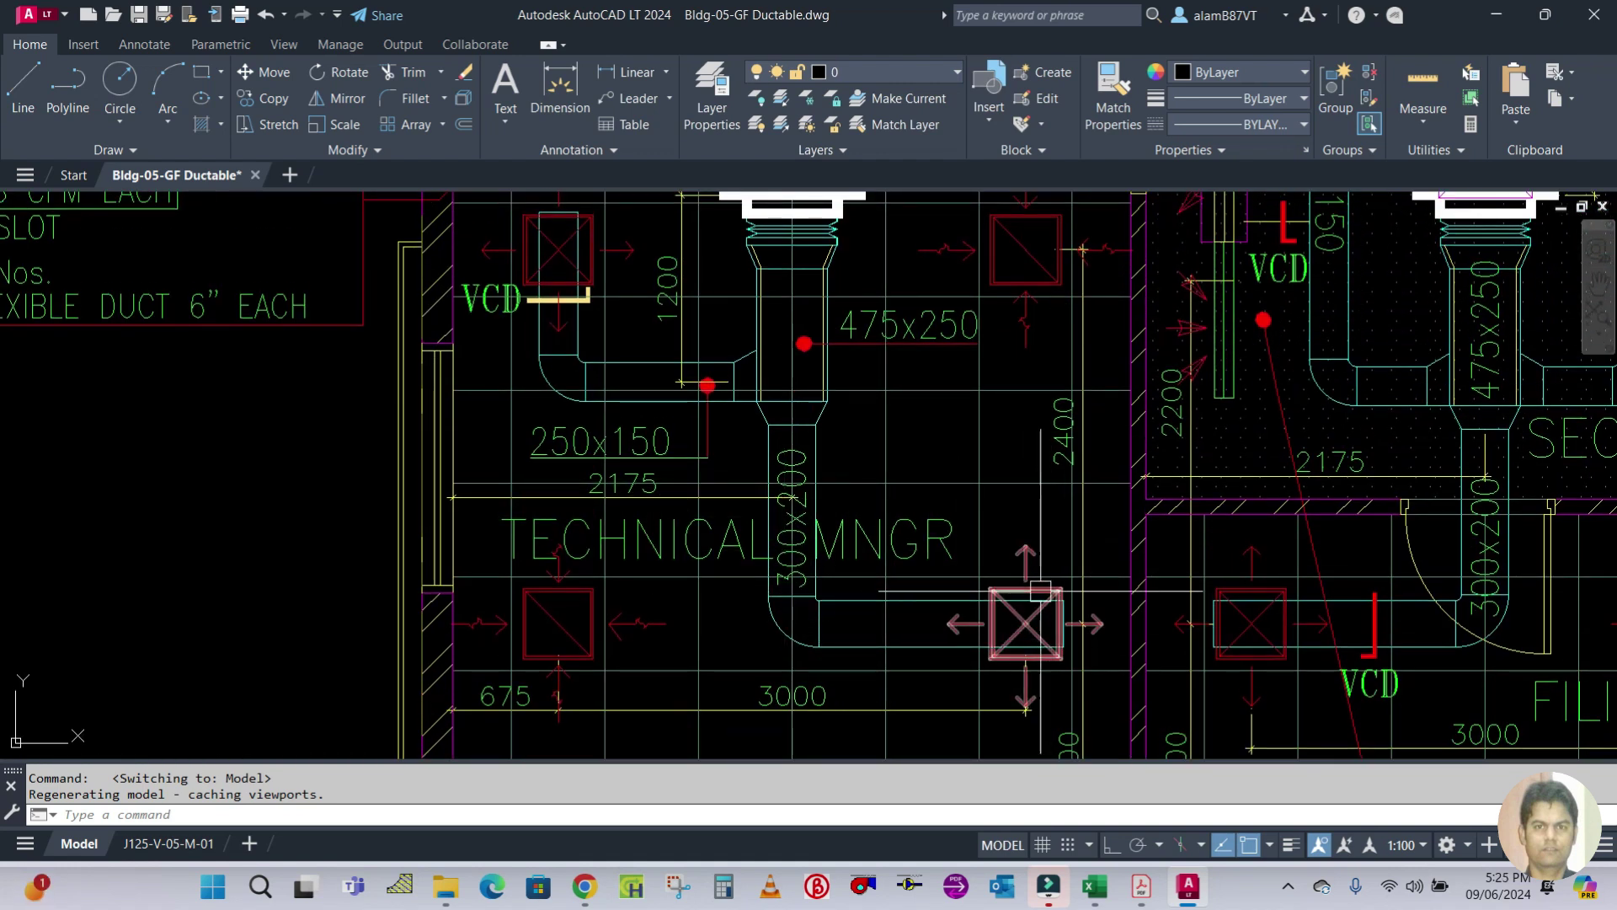
mouse_move(859, 621)
mouse_down()
mouse_move(852, 549)
mouse_move(834, 576)
mouse_move(838, 515)
mouse_up()
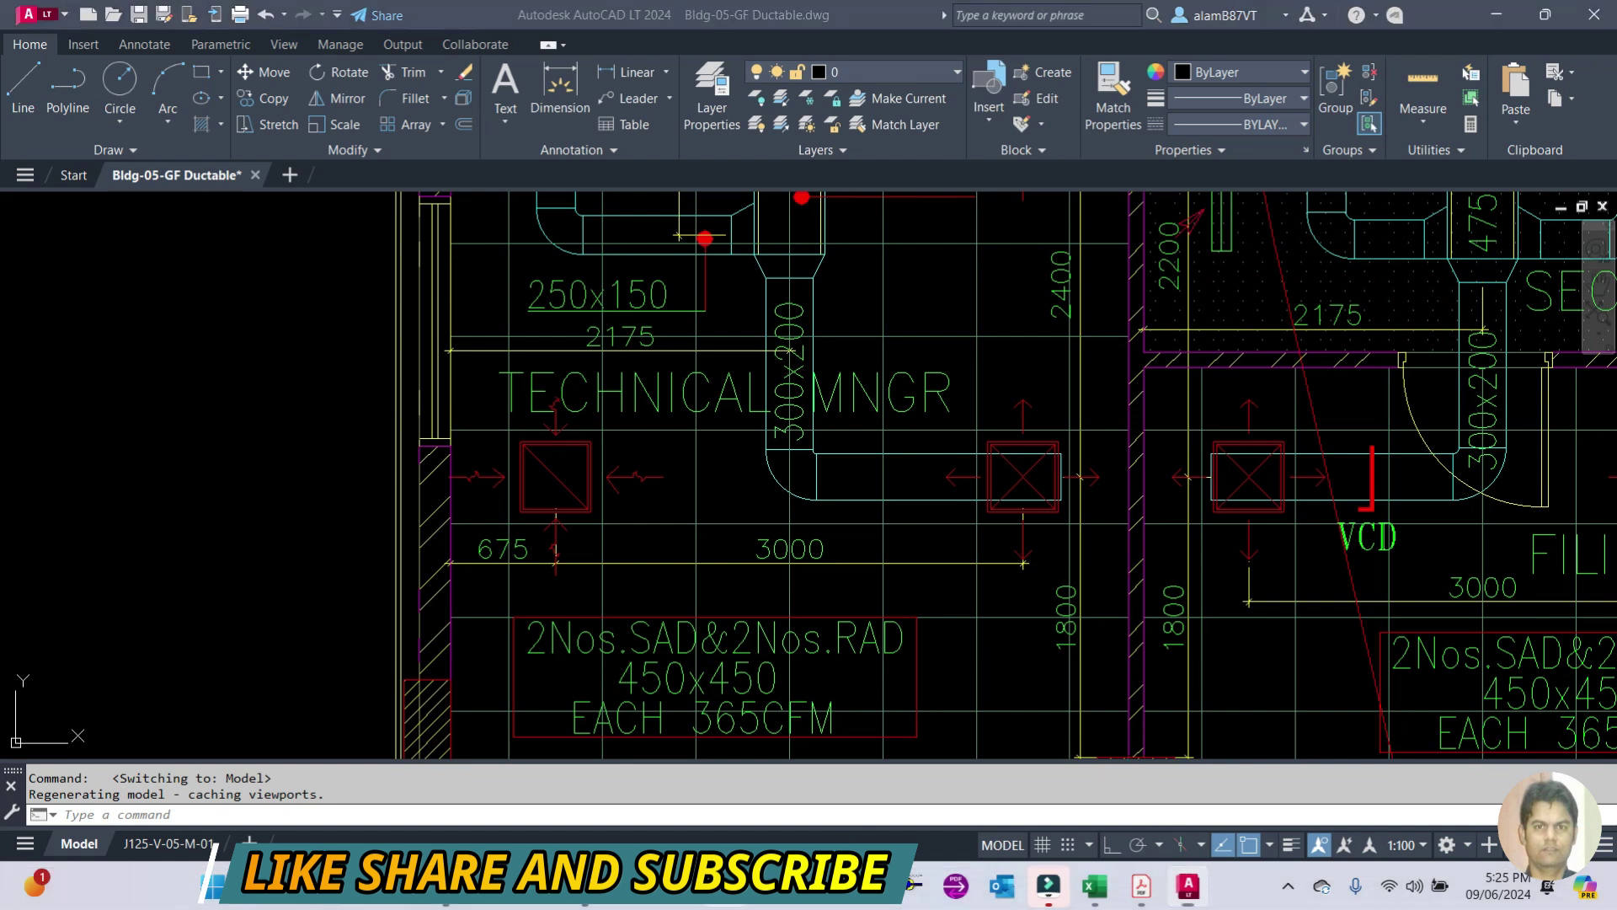
Convert the 365 CFM diffuser airflow to L/s in Calculator by dividing it by 2.119
key(XF86Calculator)
text(365 ÷ 2.119)
key(Return)
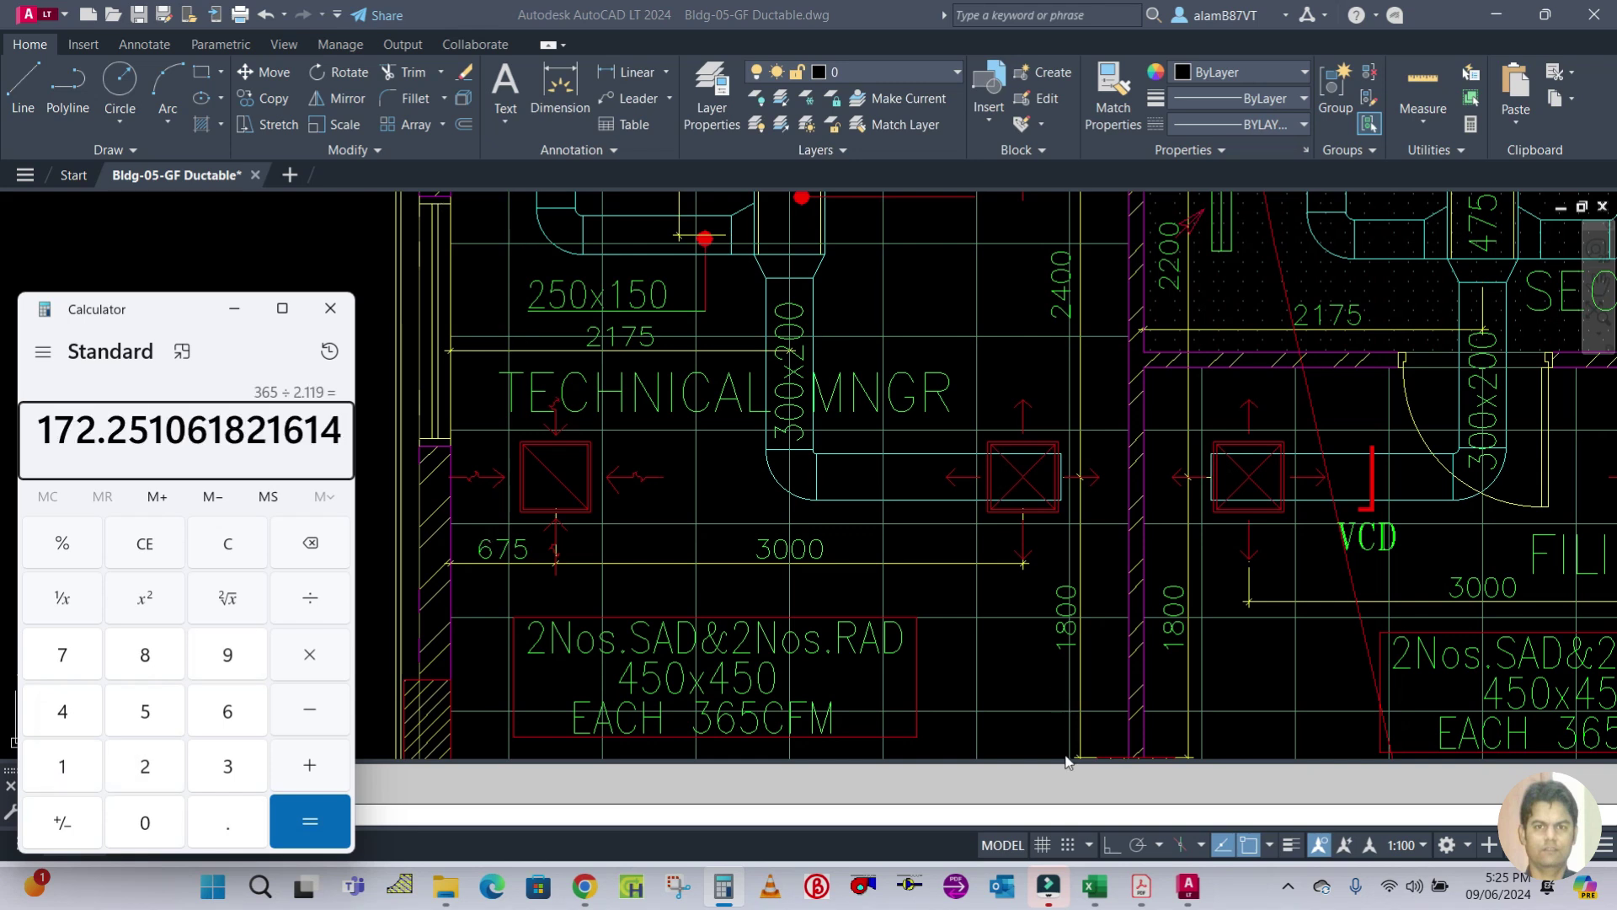
Return to the Excel workbook and set the flow Q of the 90 Deg Elbow row to 172 L/s
click(1094, 885)
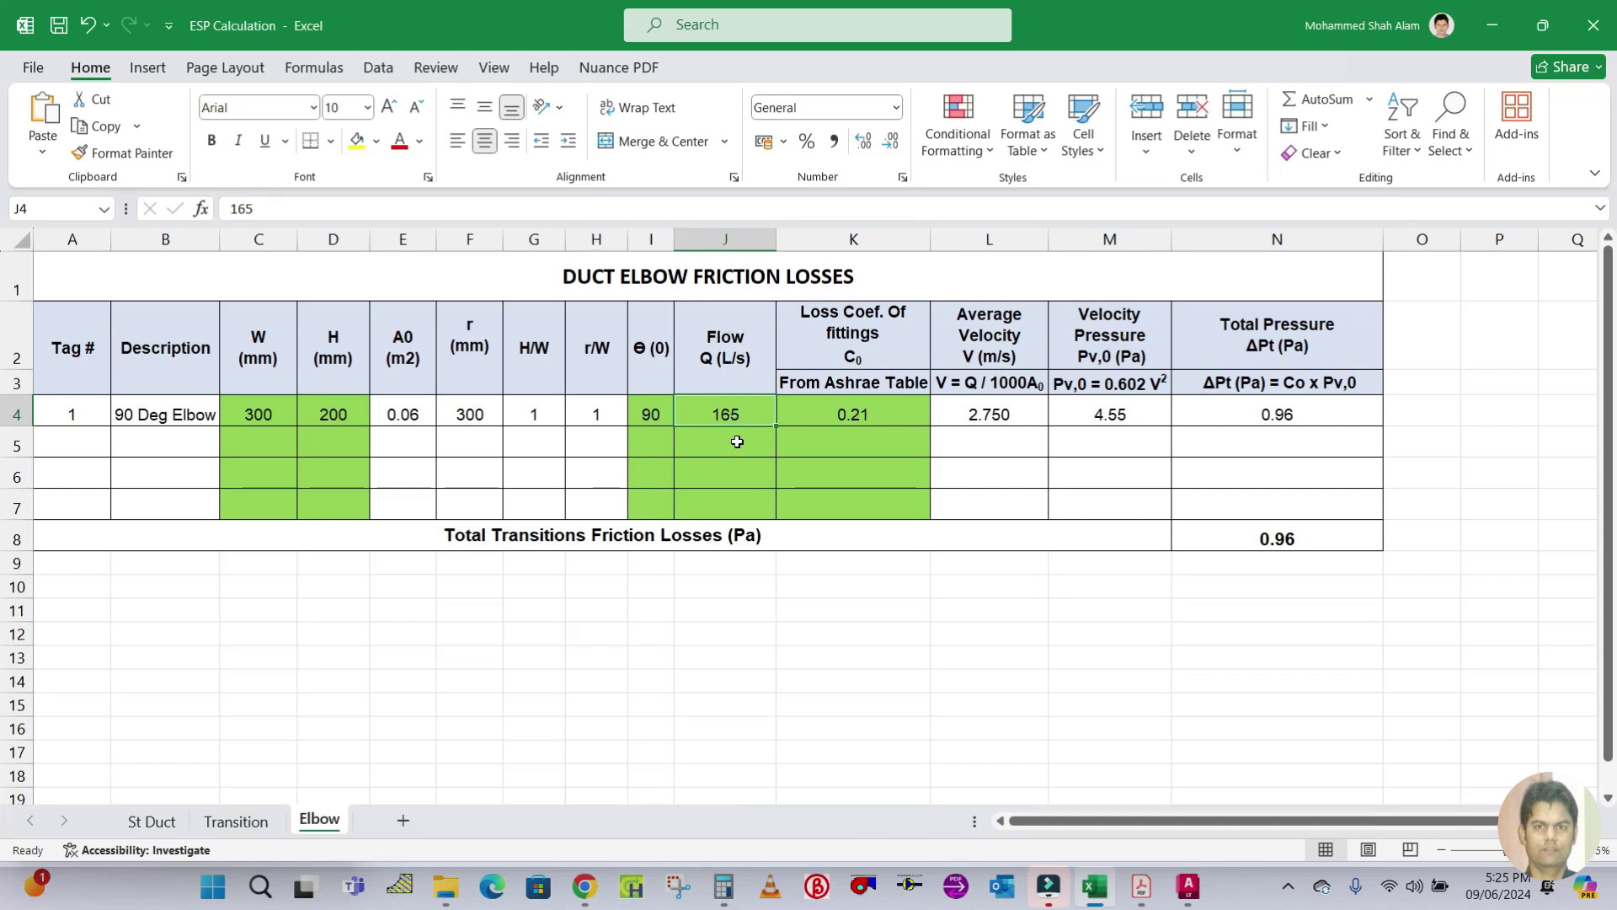
text(172)
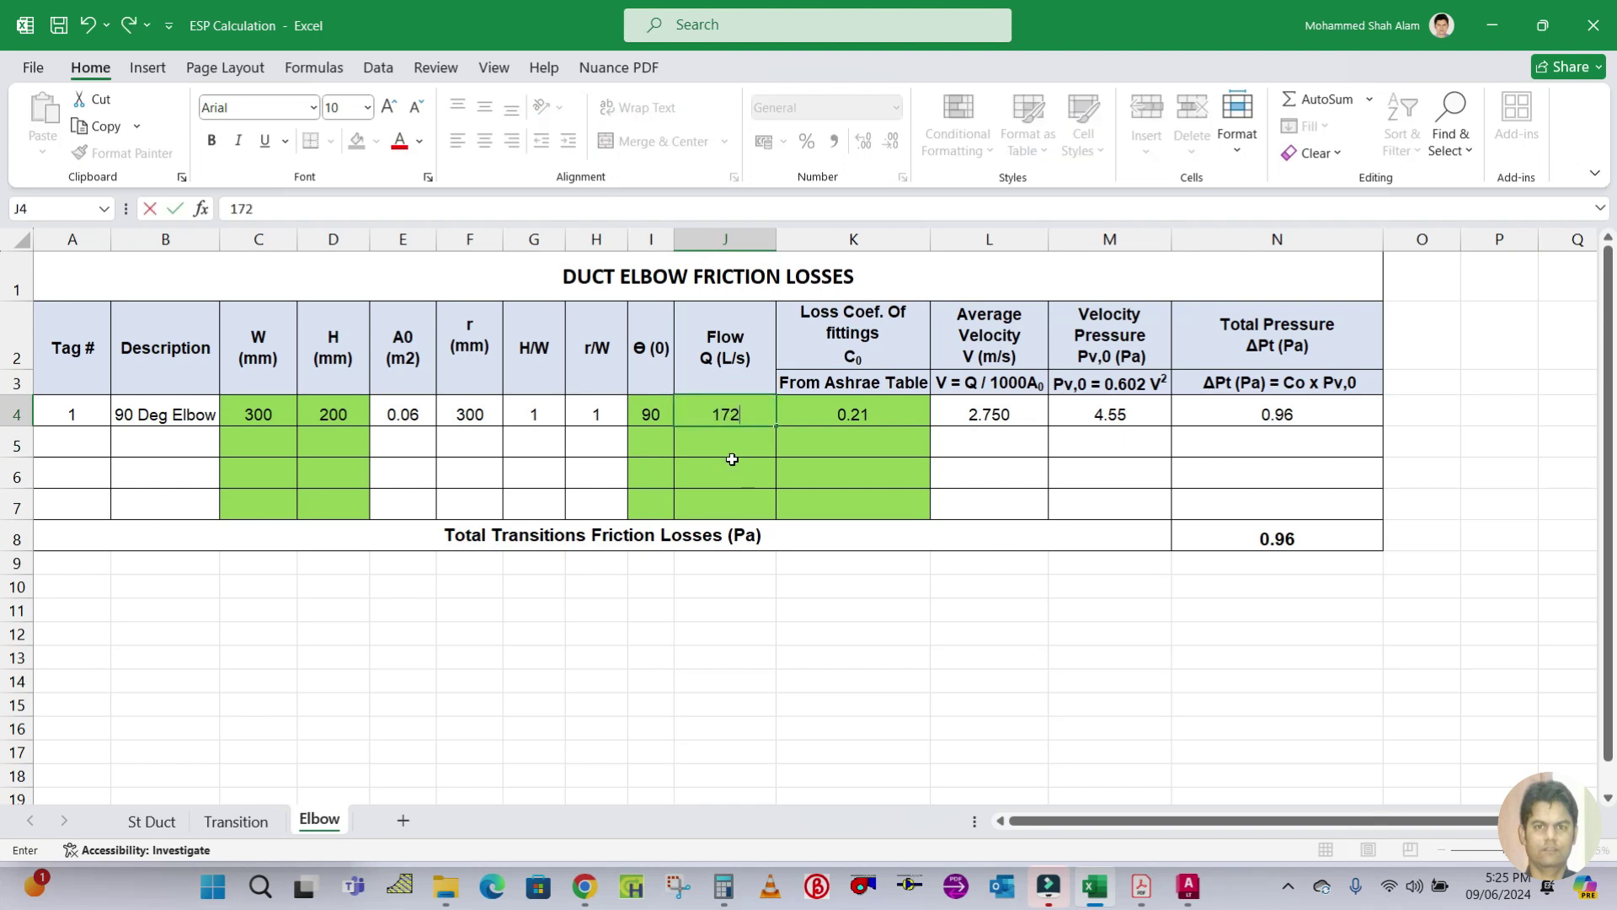
key(Return)
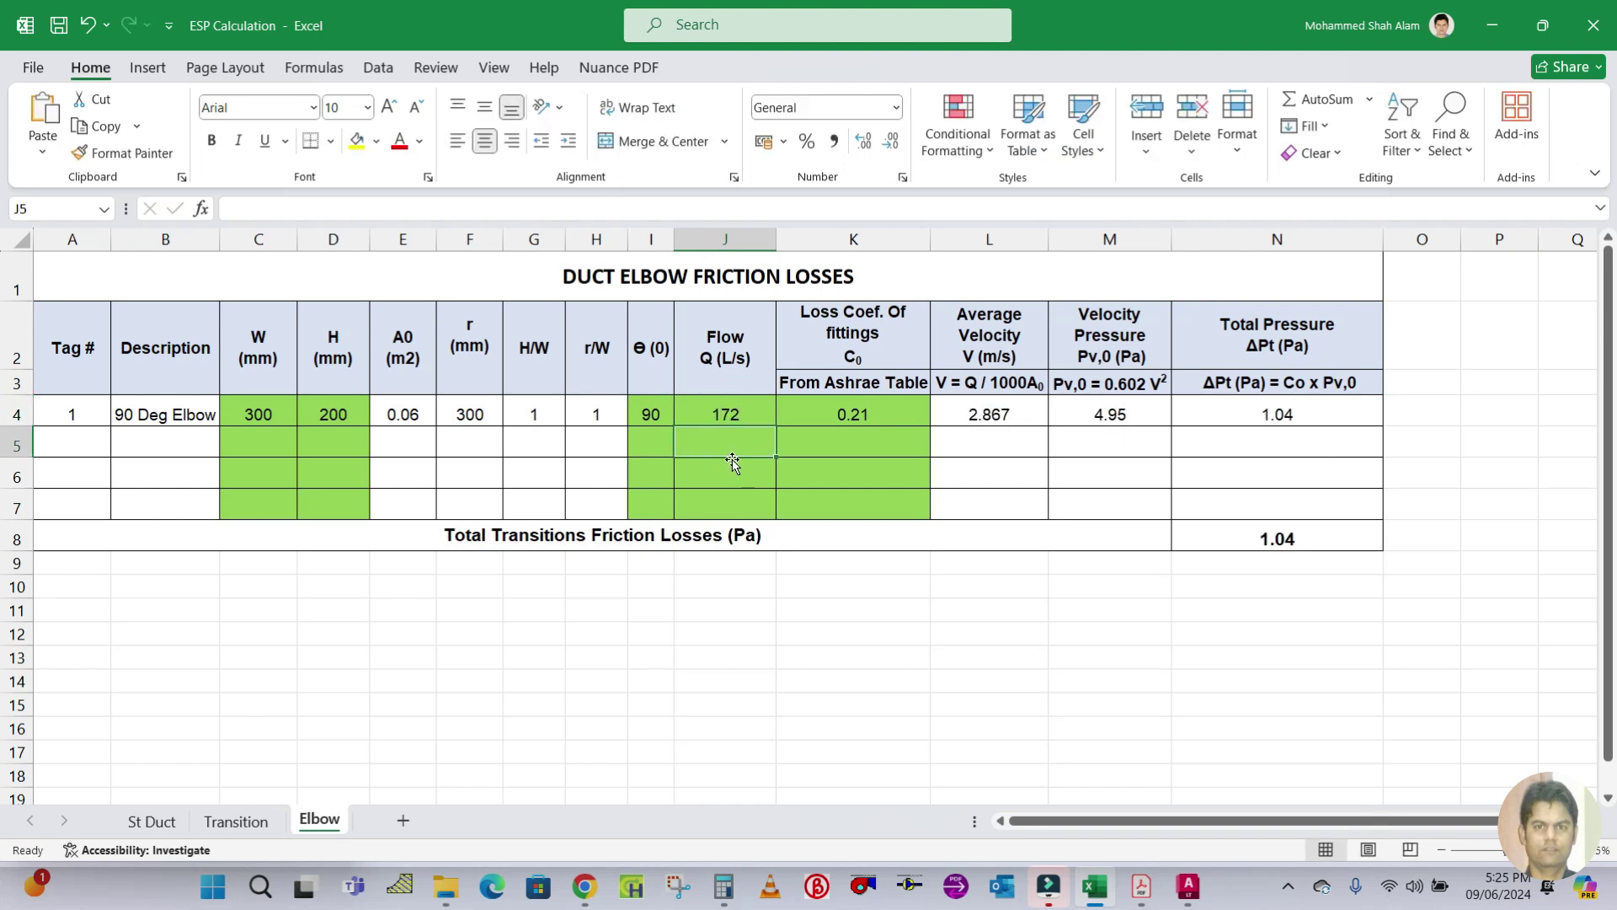
Check the elbow's loss coefficient against the CR3-1 table in the ASHRAE handbook PDF and select the highlight on the 1.50 H/W heading
click(876, 411)
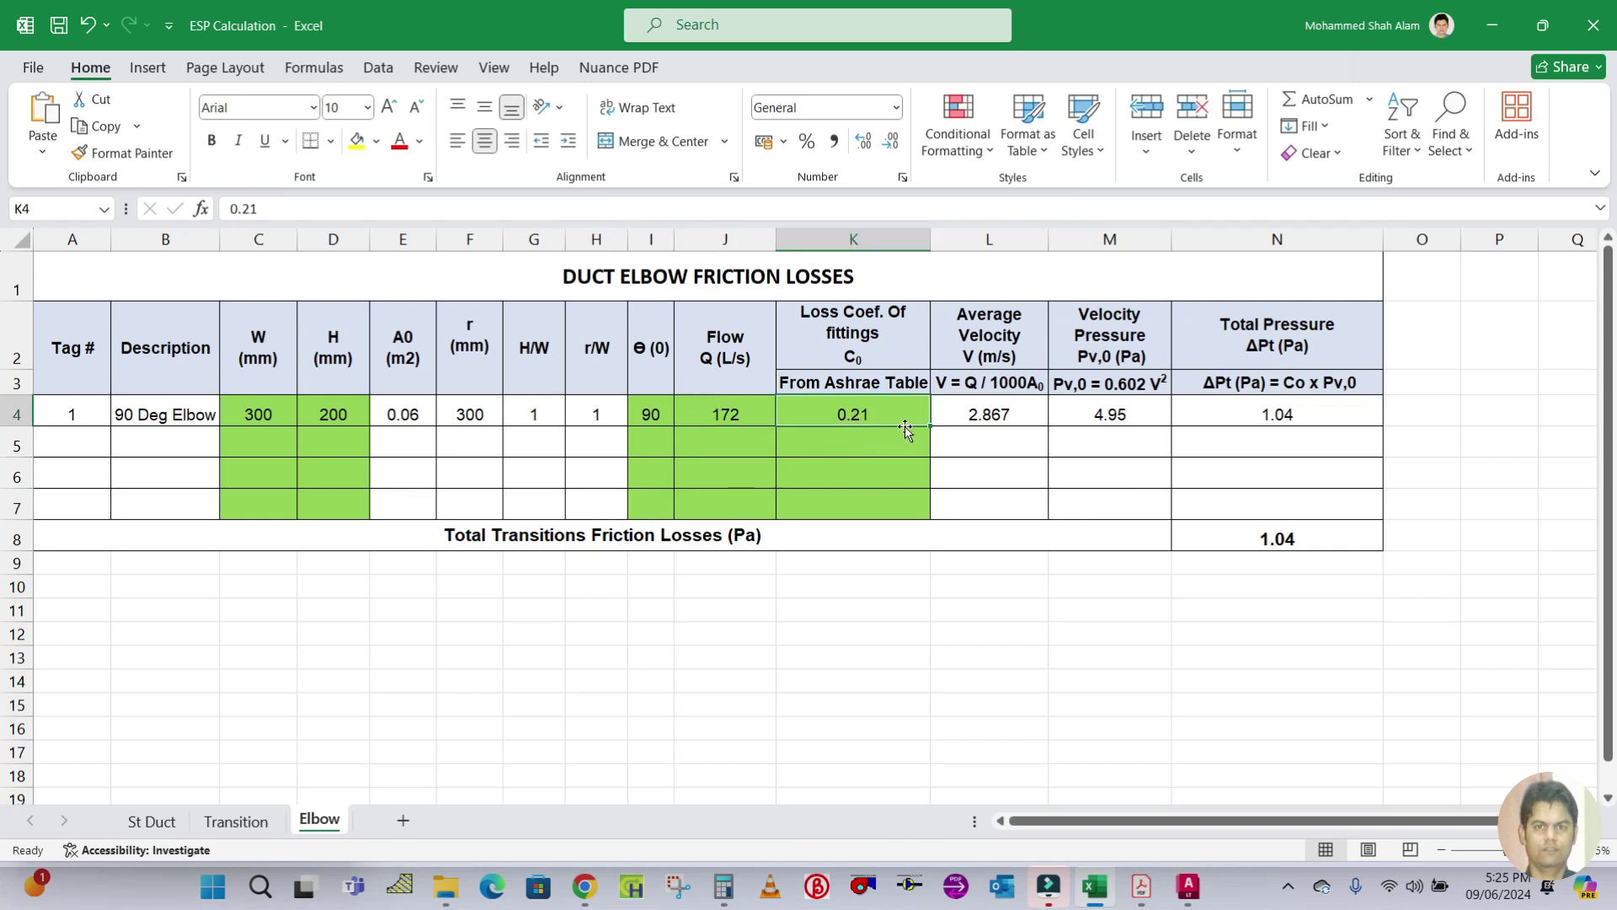
click(1138, 886)
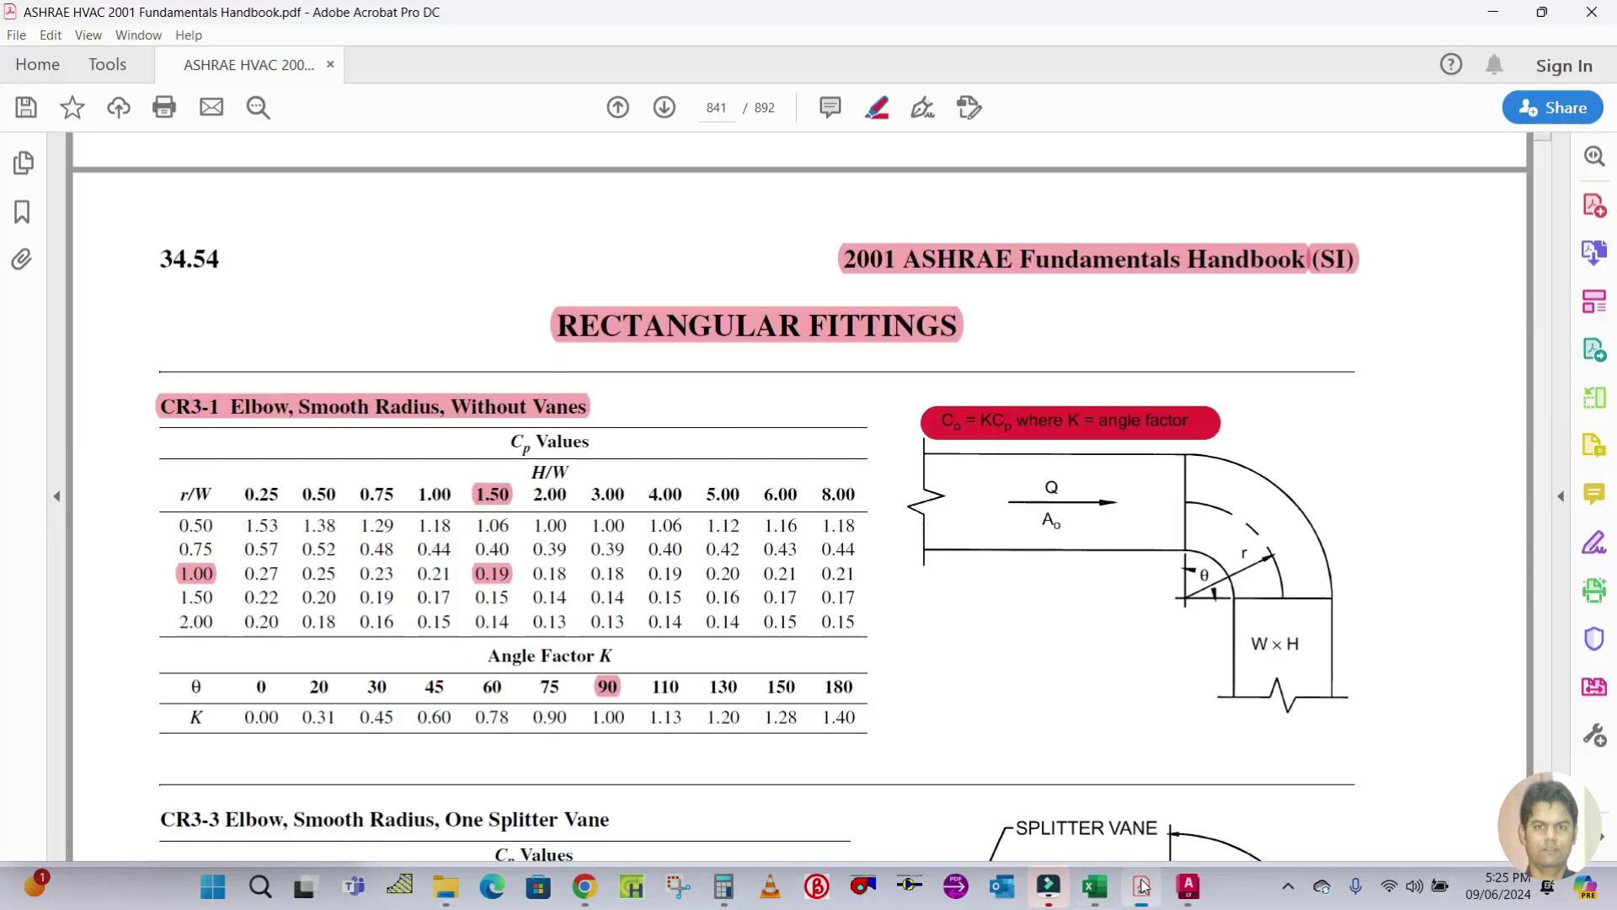
click(489, 495)
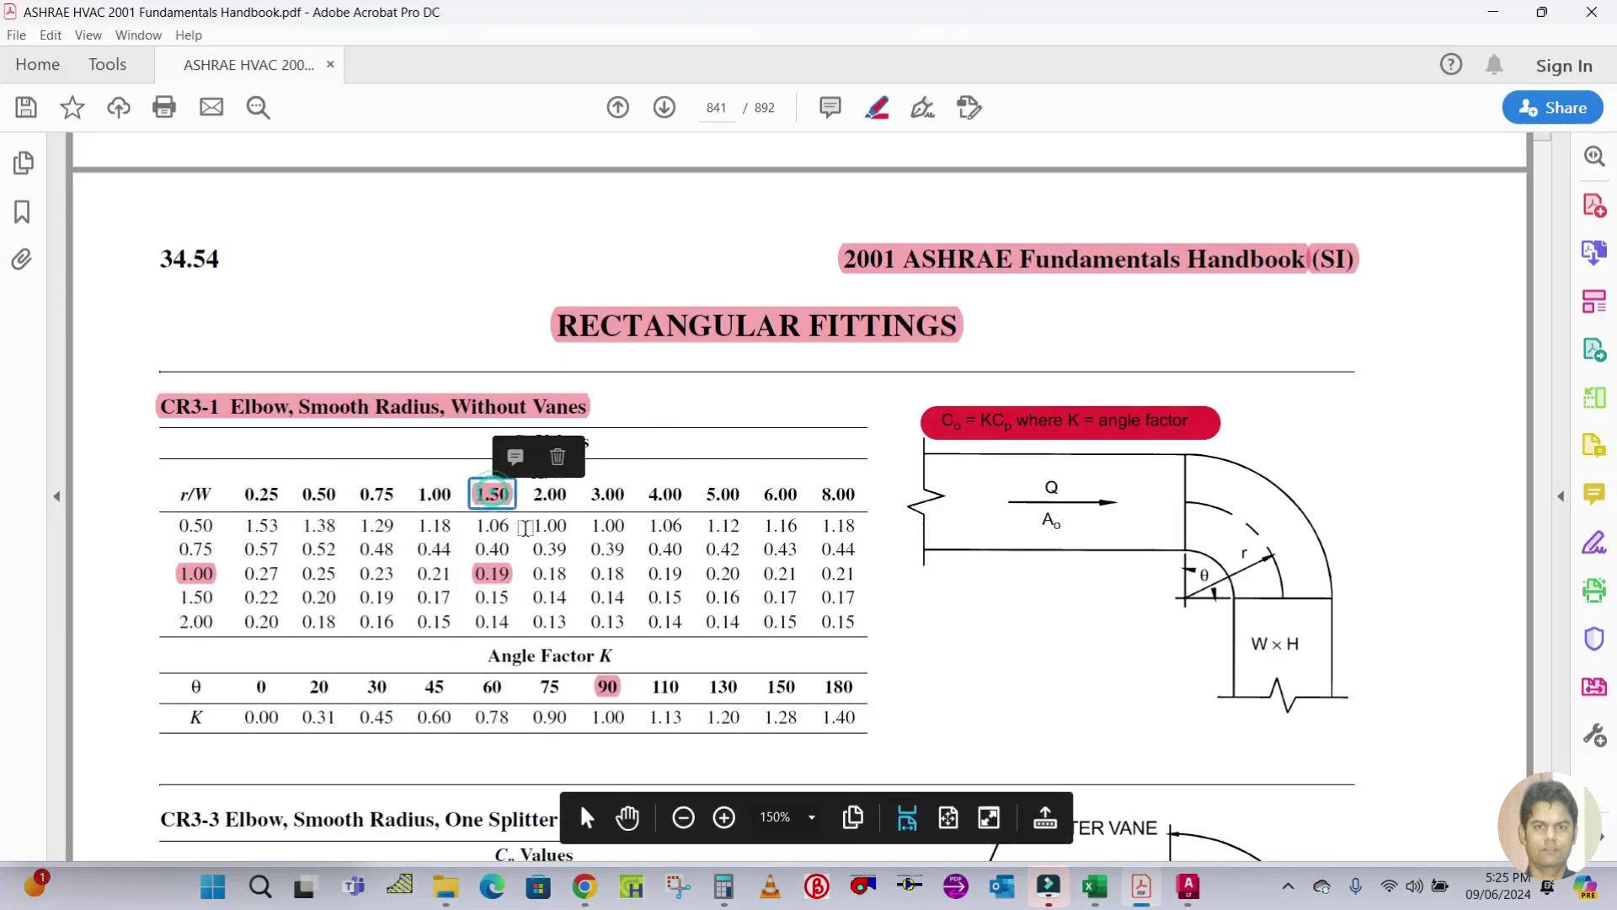
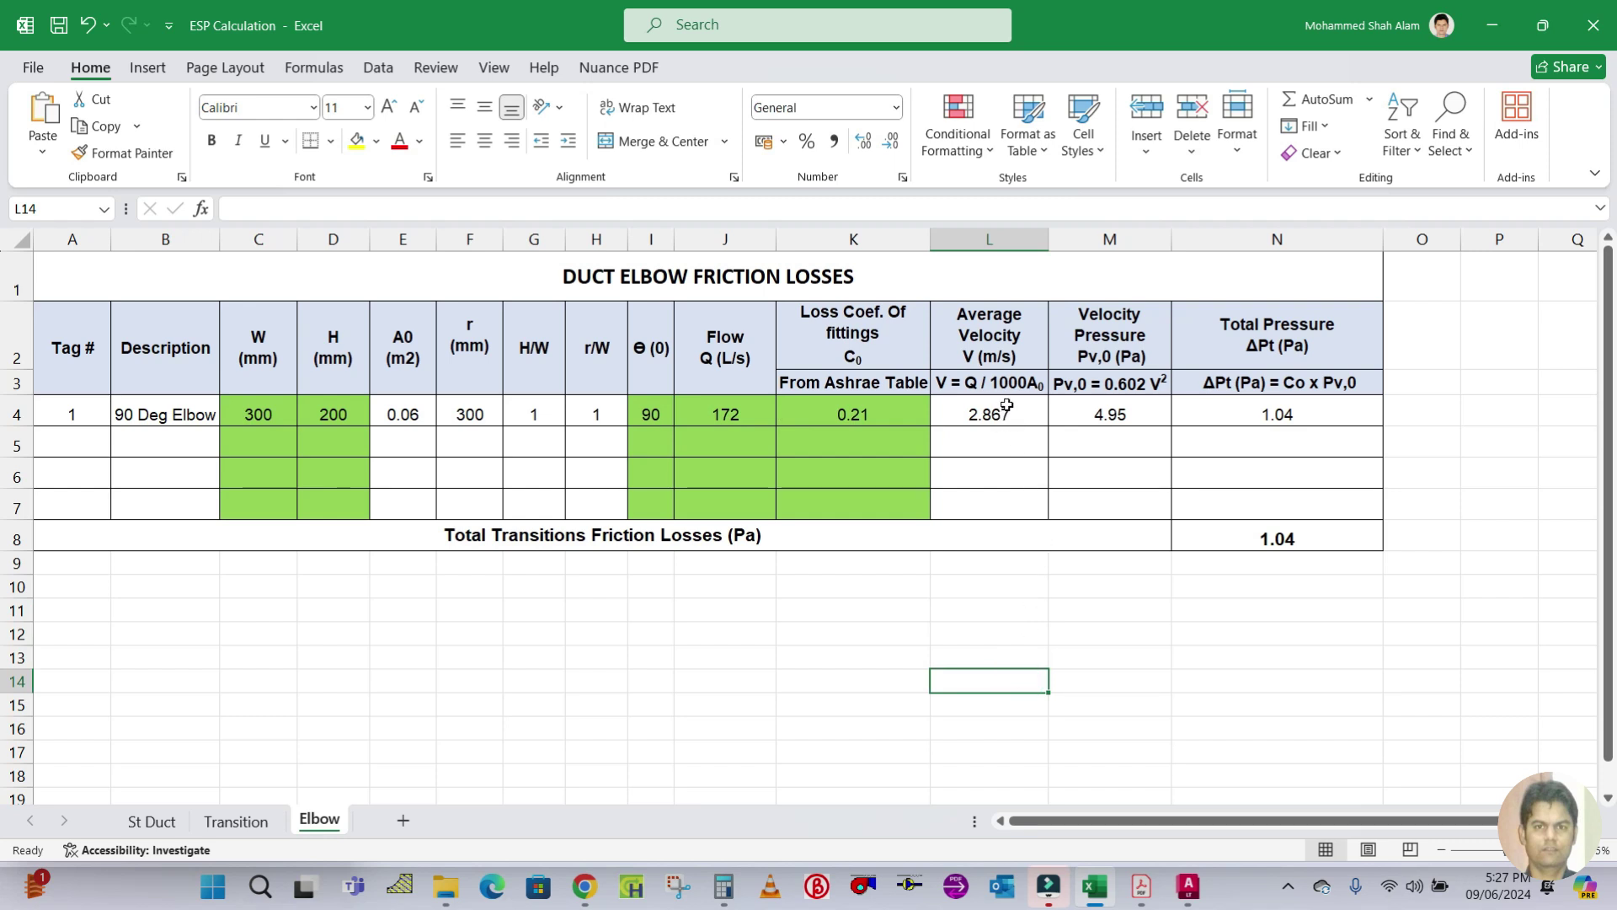
Inspect the average velocity and velocity pressure formulas of the 90 Deg Elbow row without editing them
click(1023, 403)
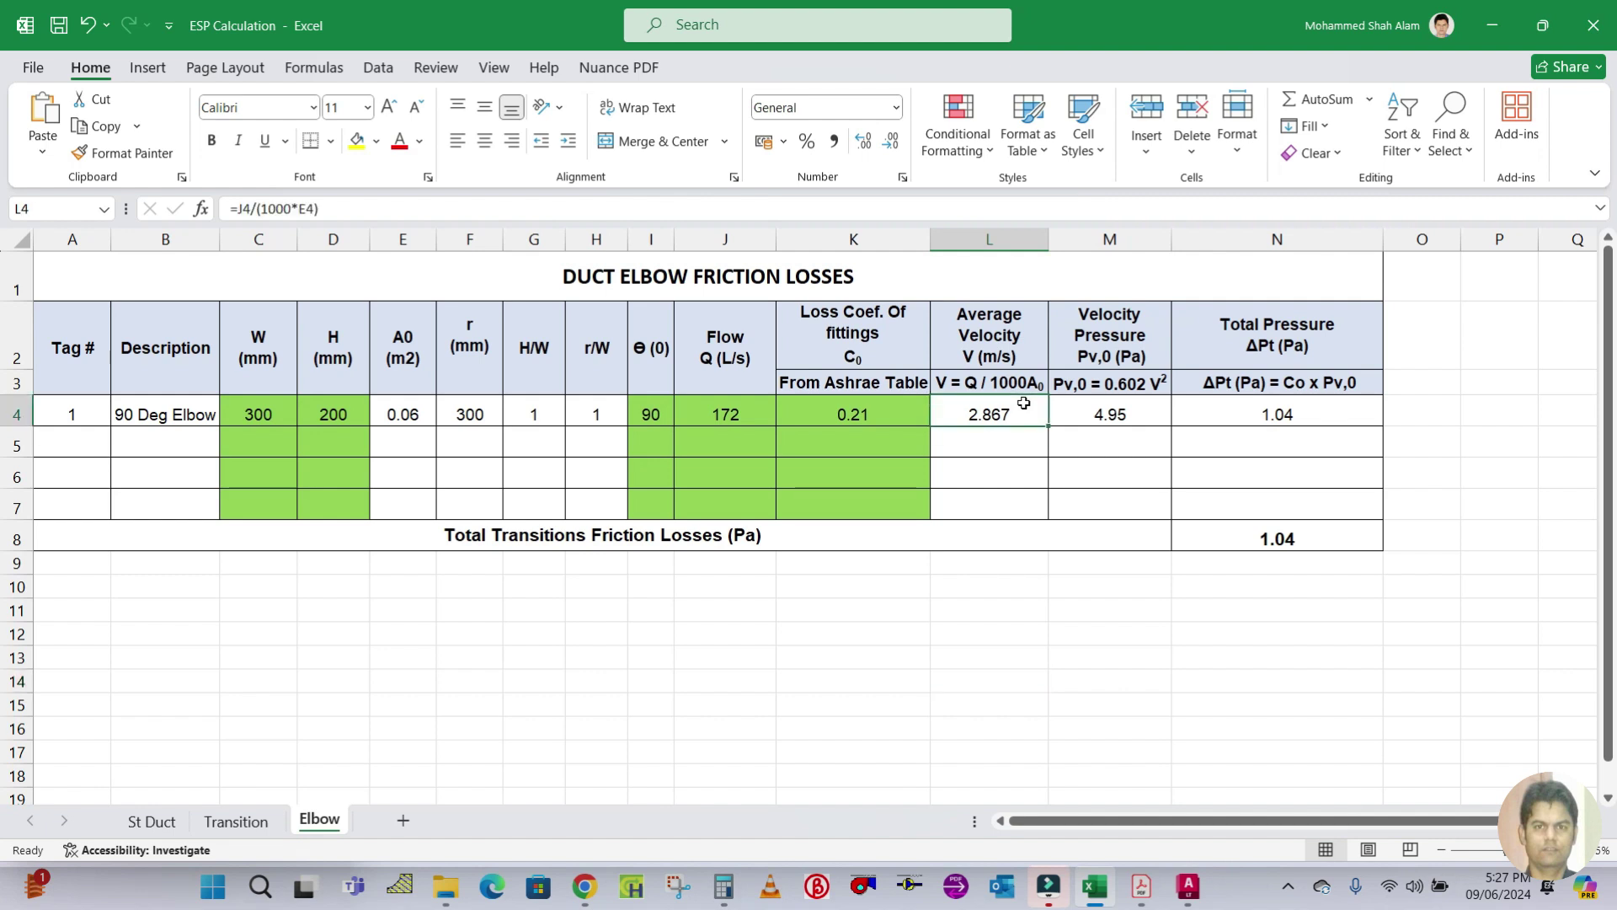
double_click(1023, 403)
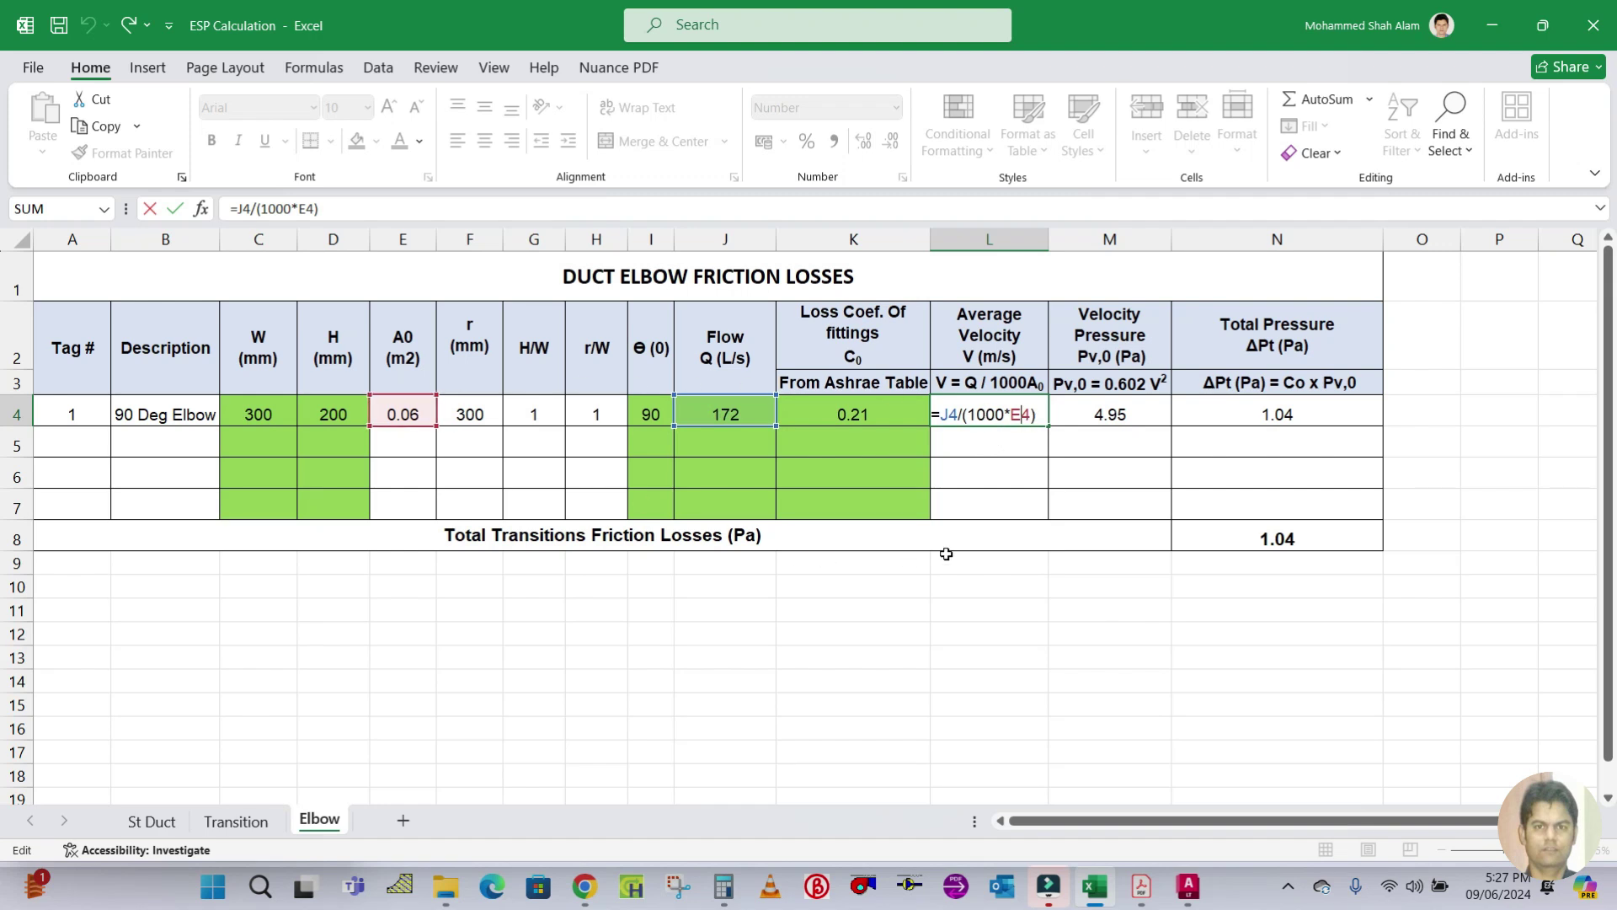
key(ctrl+Return)
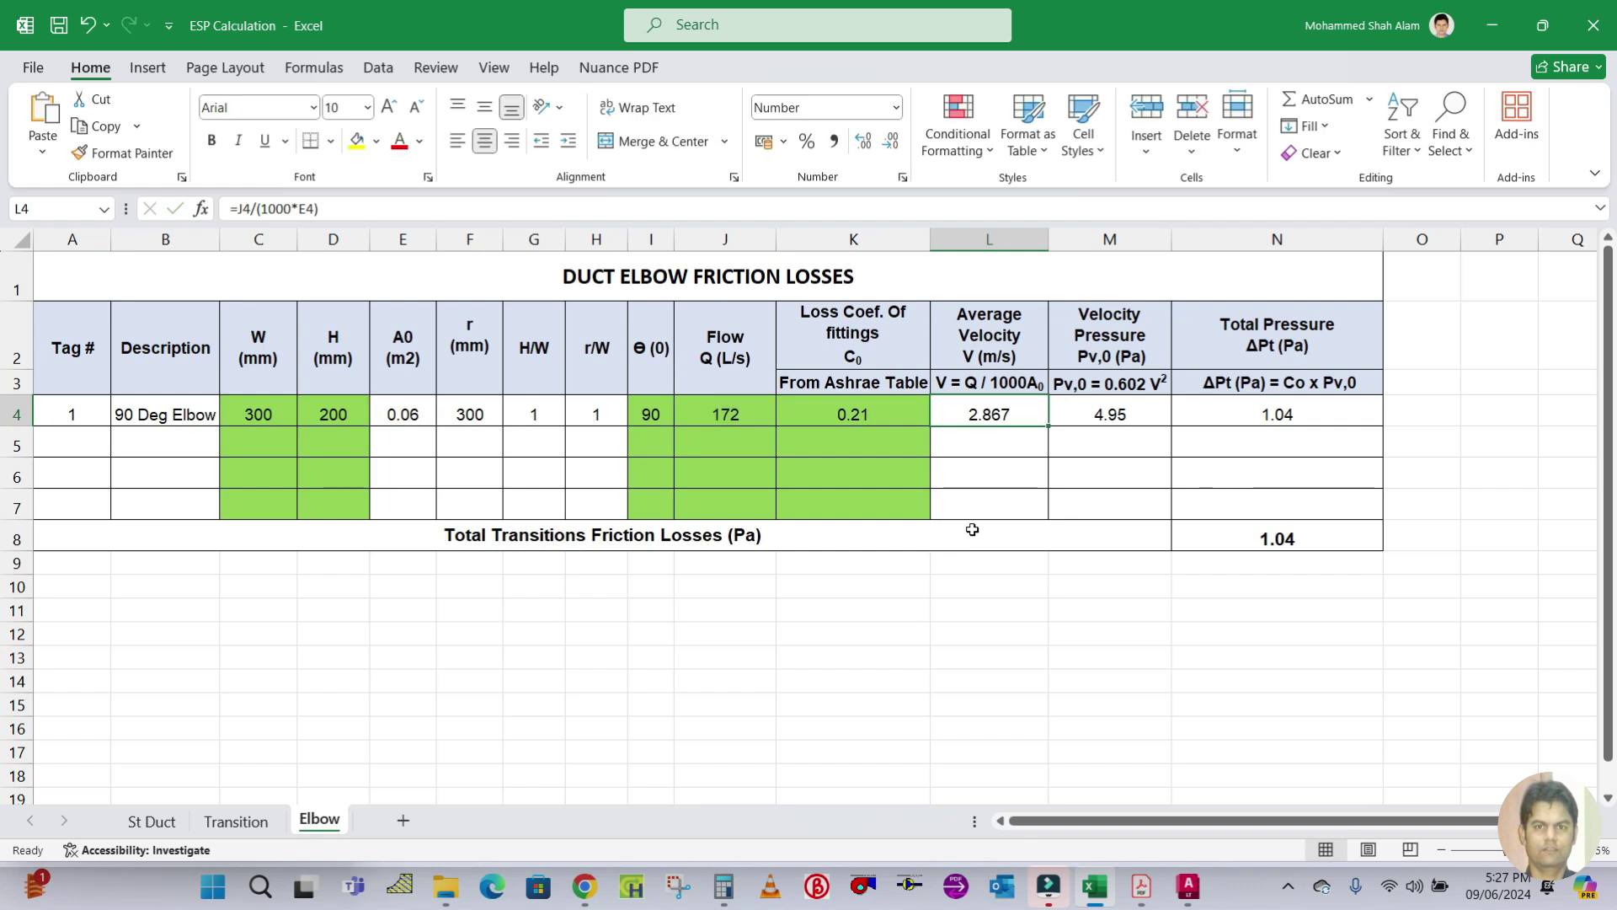
click(1118, 411)
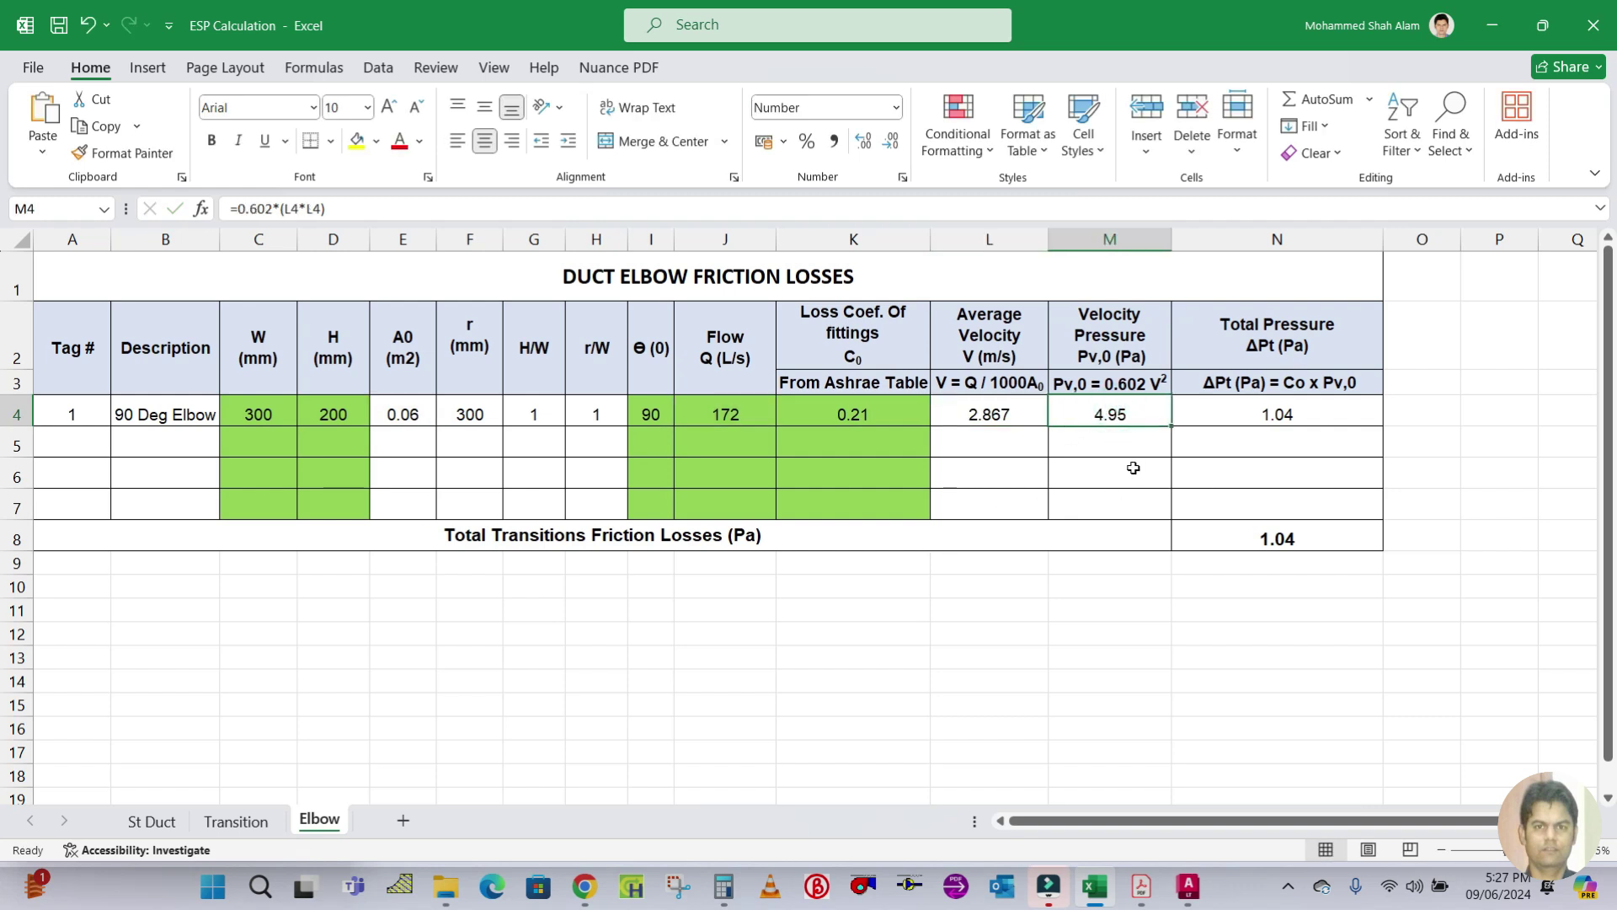
double_click(1140, 413)
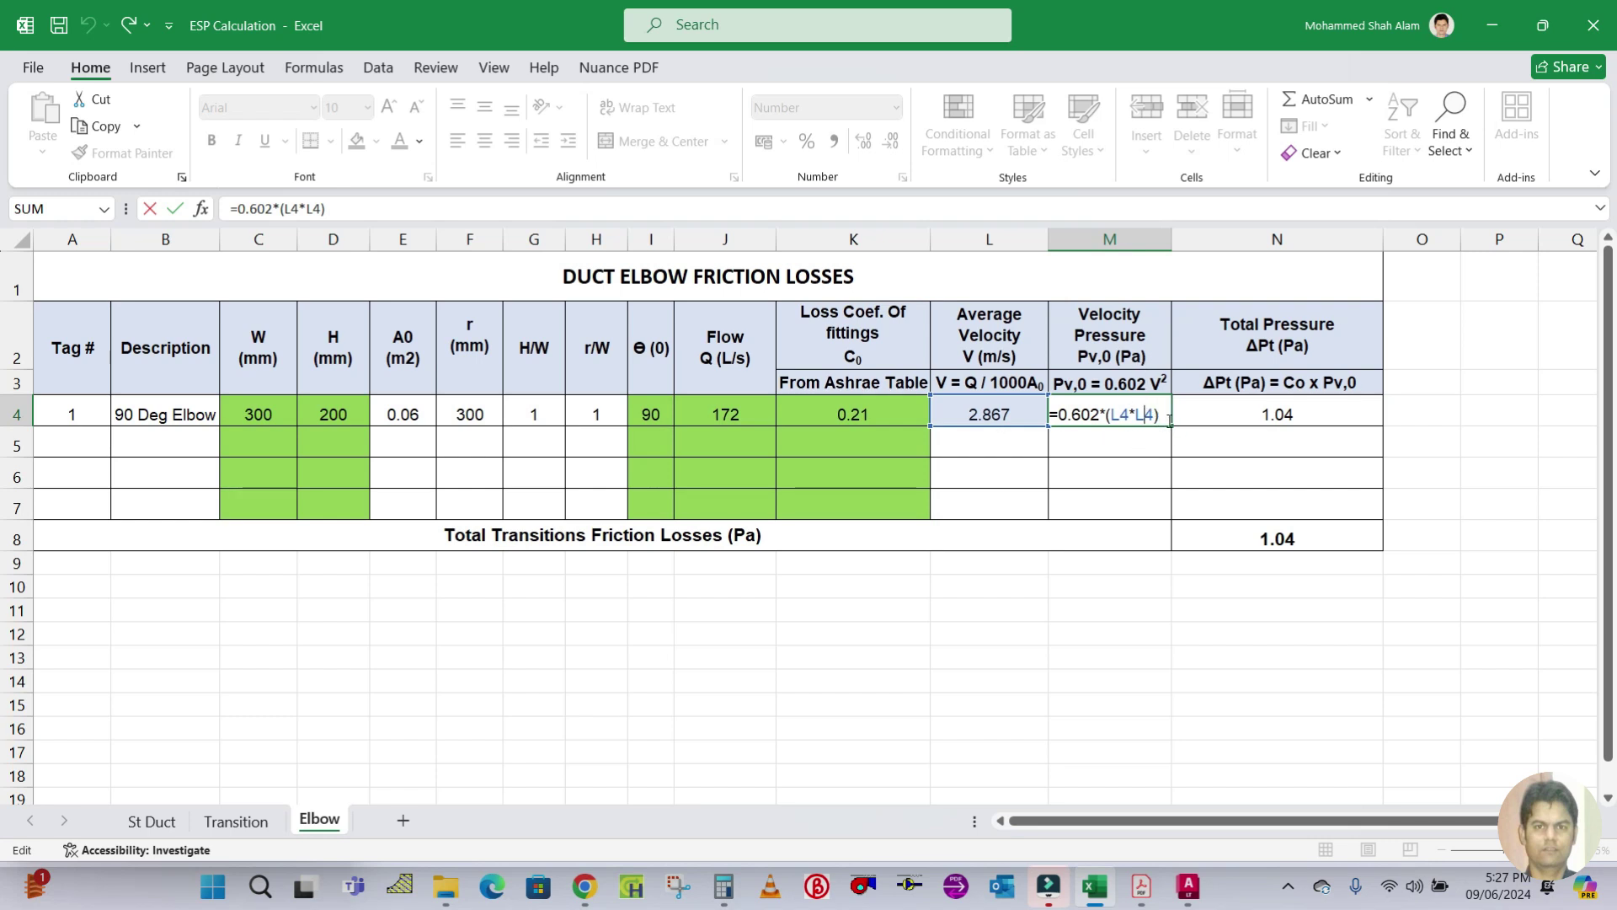
key(Escape)
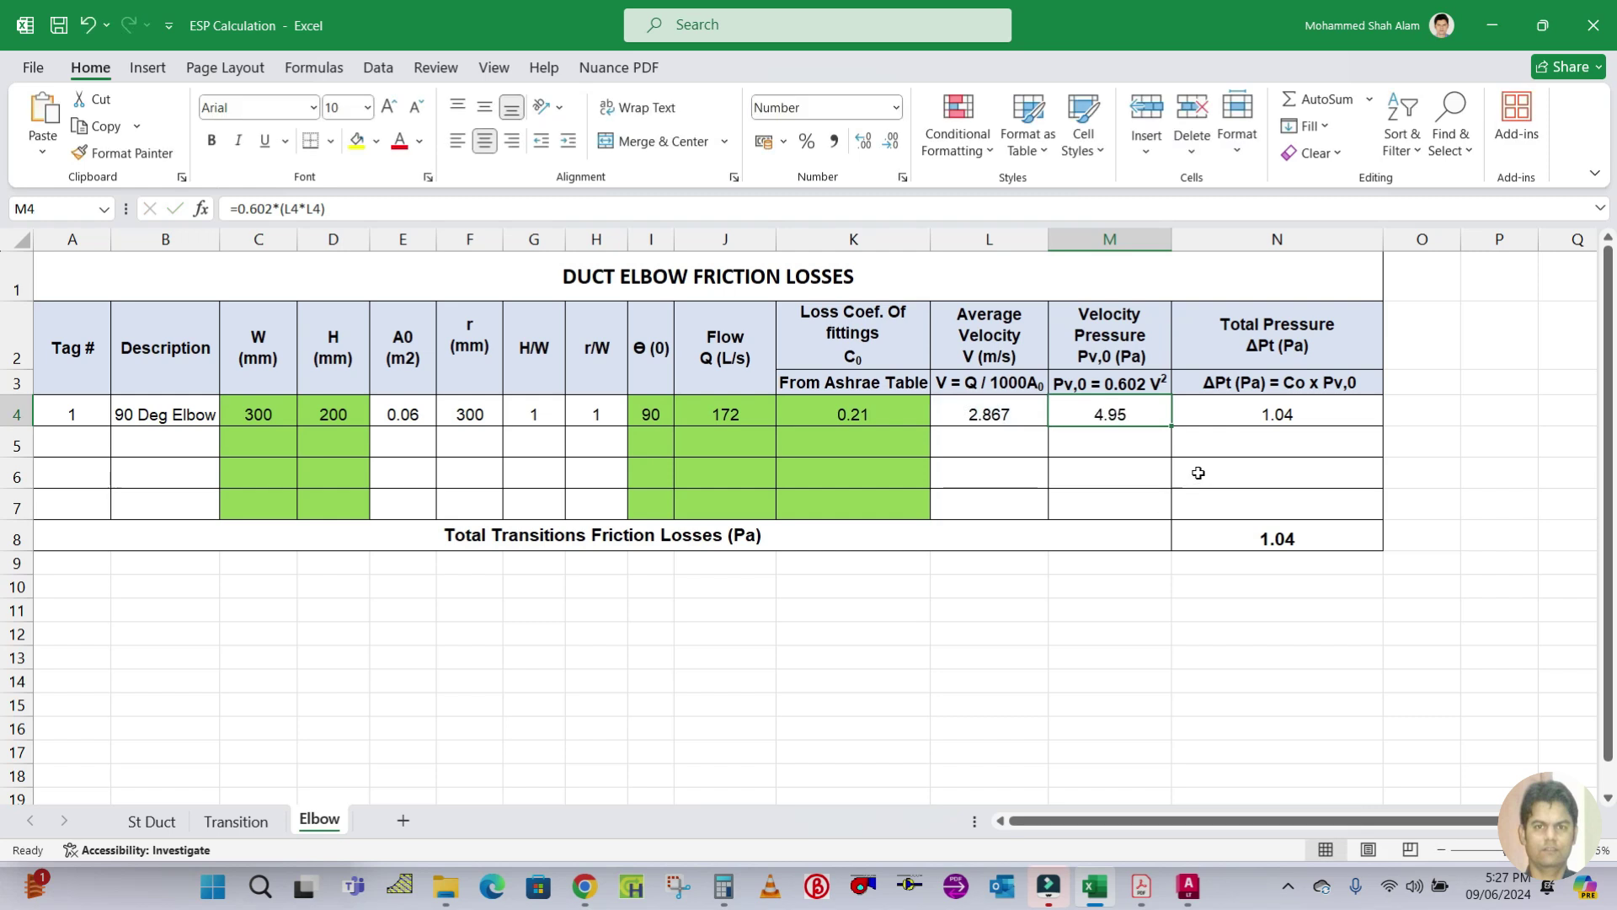
Inspect the total pressure formula of the 90 Deg Elbow row and leave it without editing
click(1314, 417)
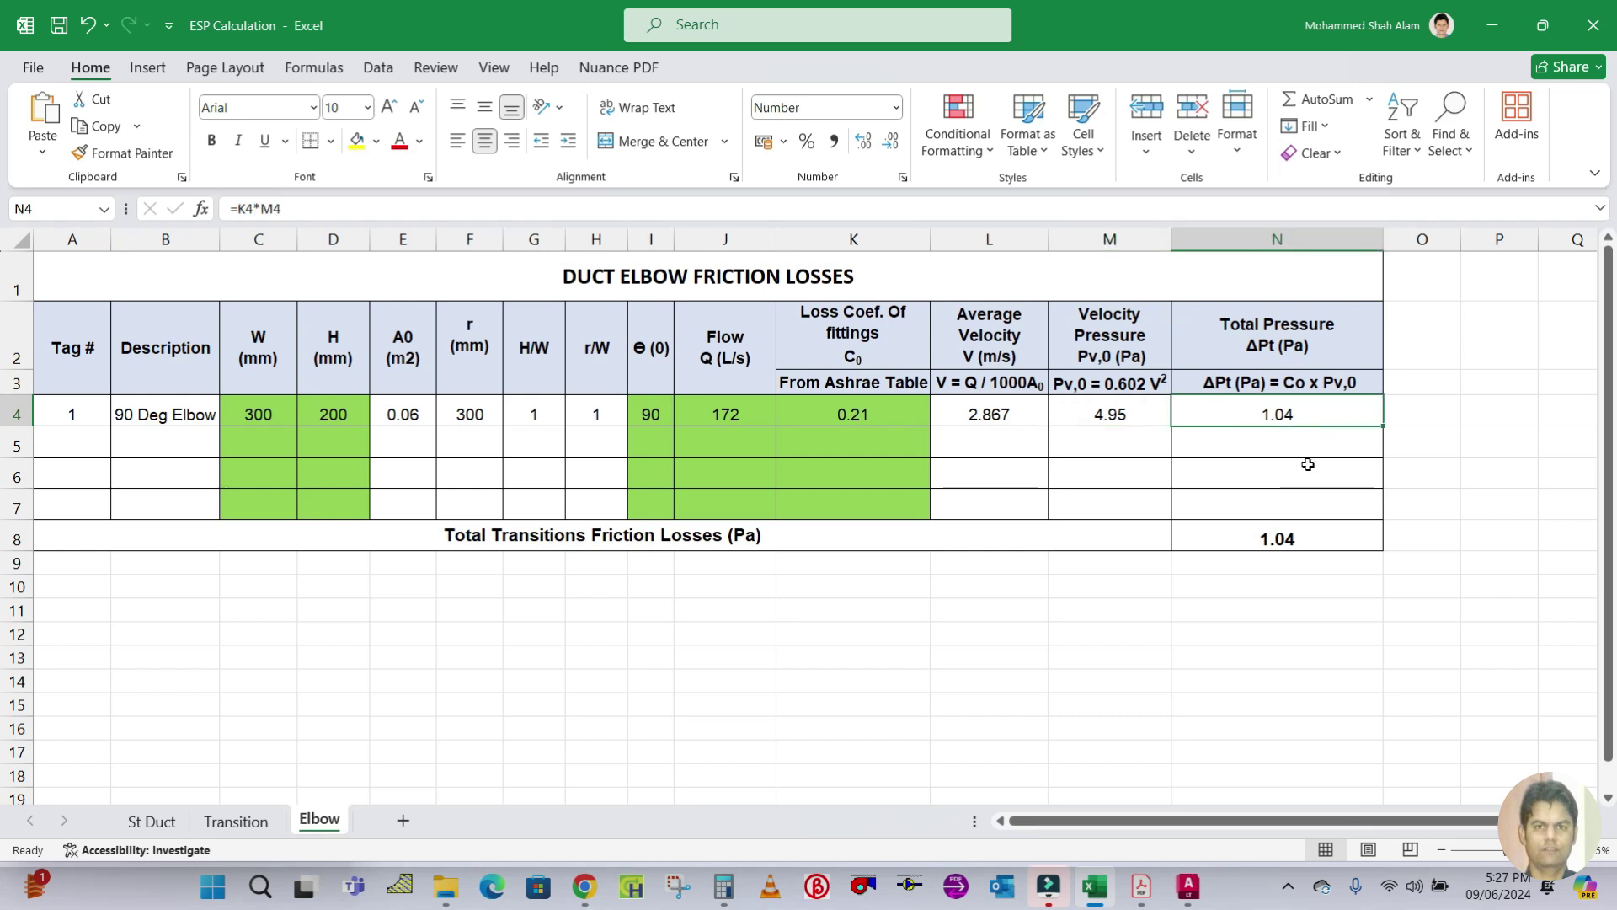
double_click(1291, 413)
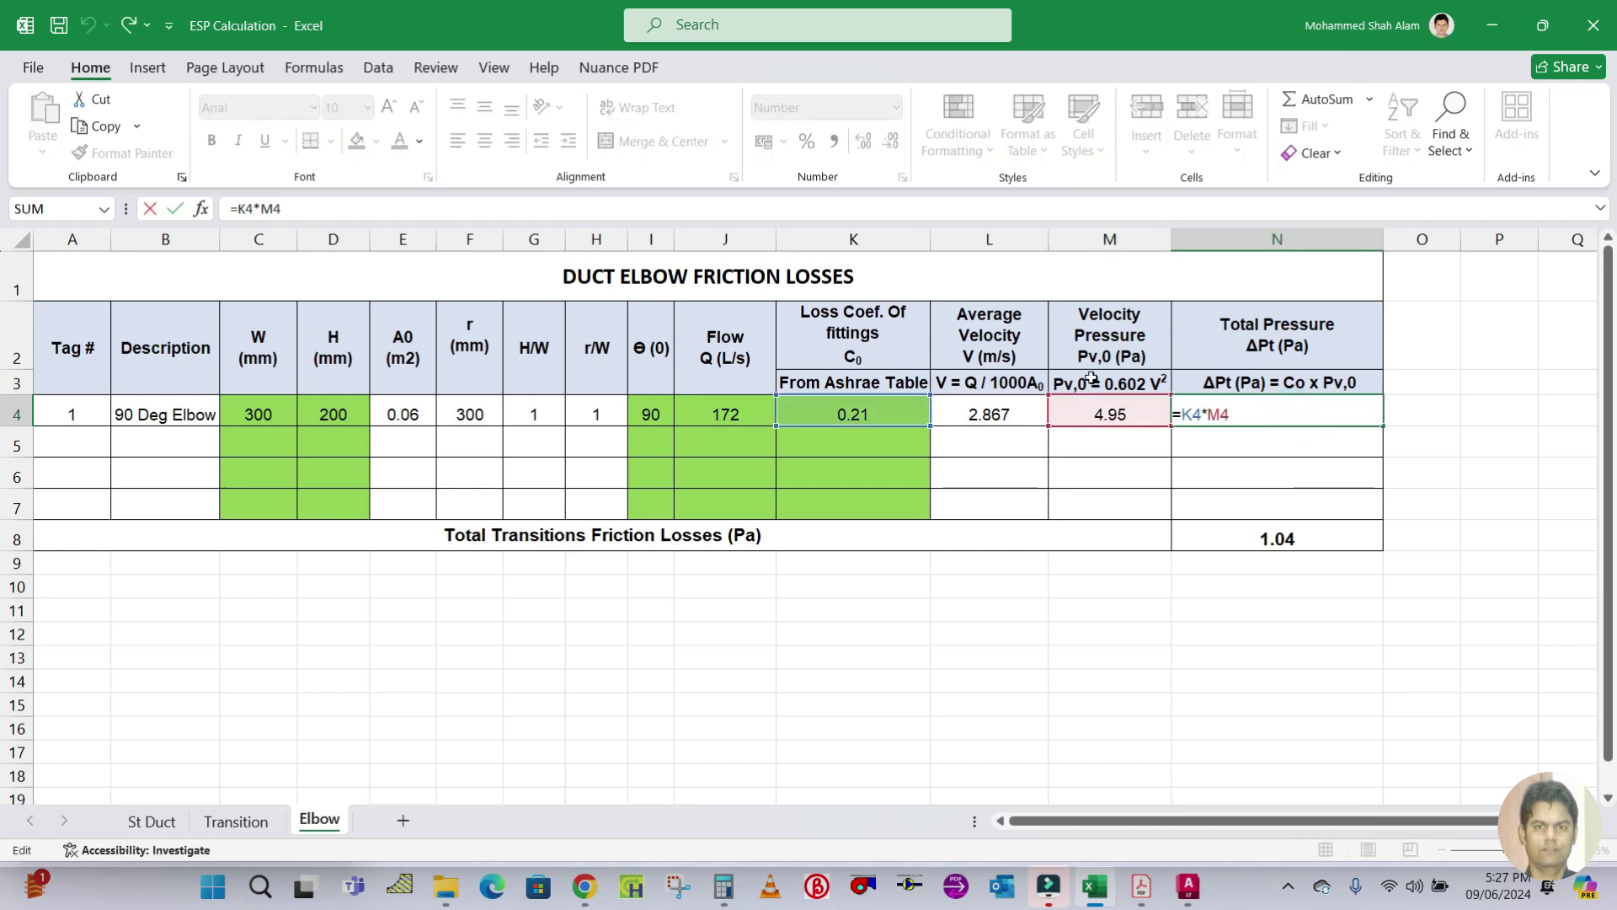
key(Escape)
click(1205, 440)
click(1296, 400)
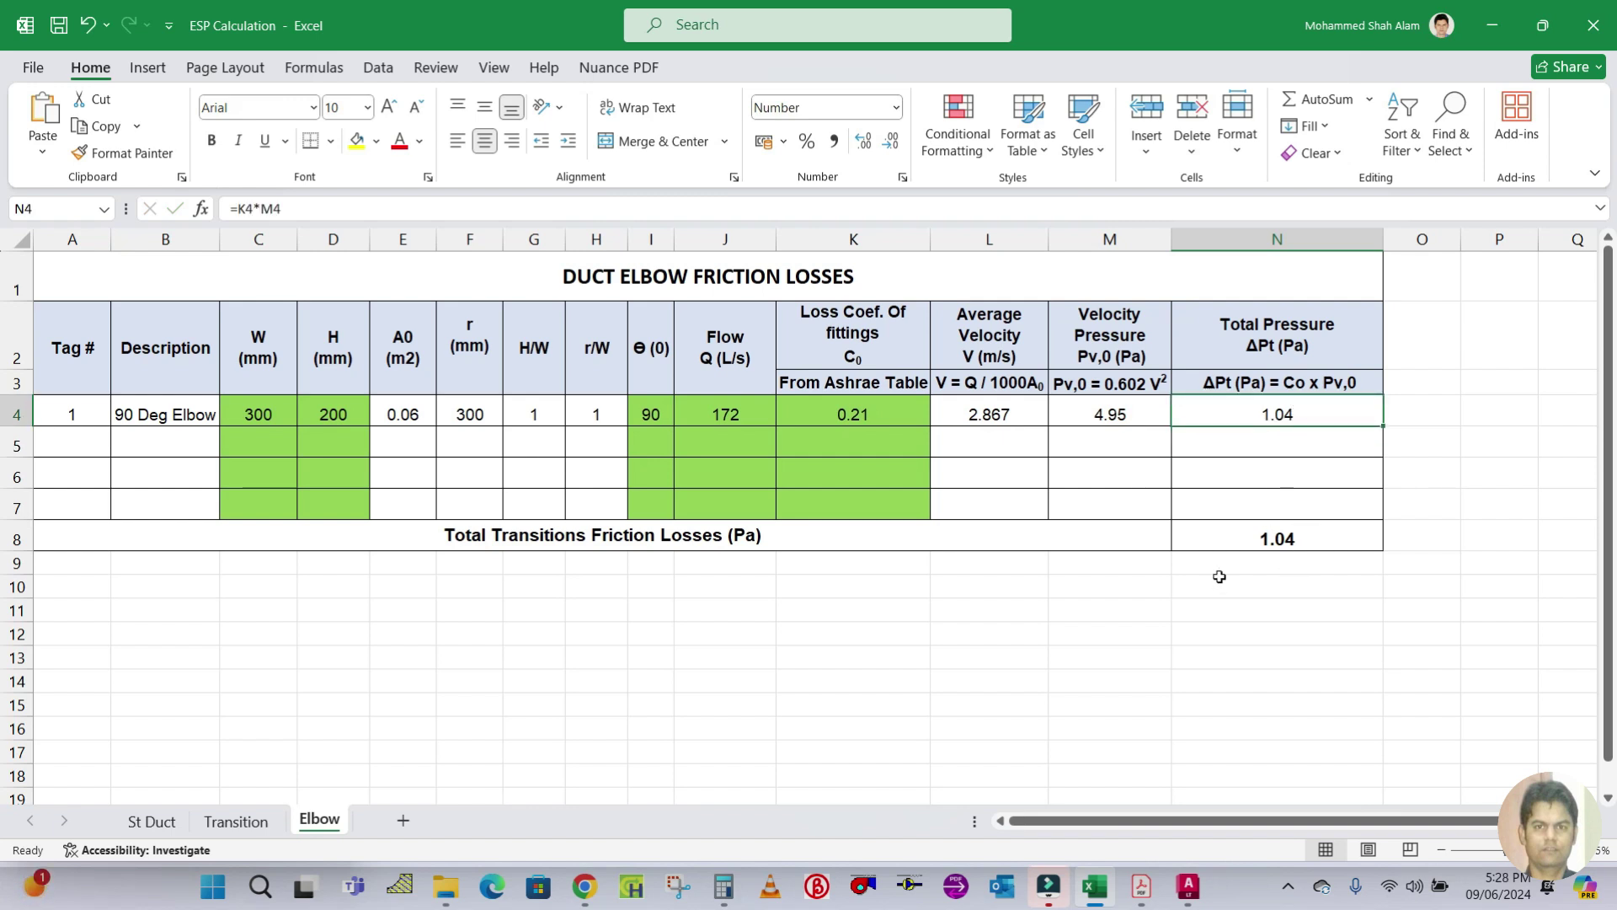
Remove the red highlight from the Co = KCp angle factor note in the ASHRAE handbook PDF
click(1141, 898)
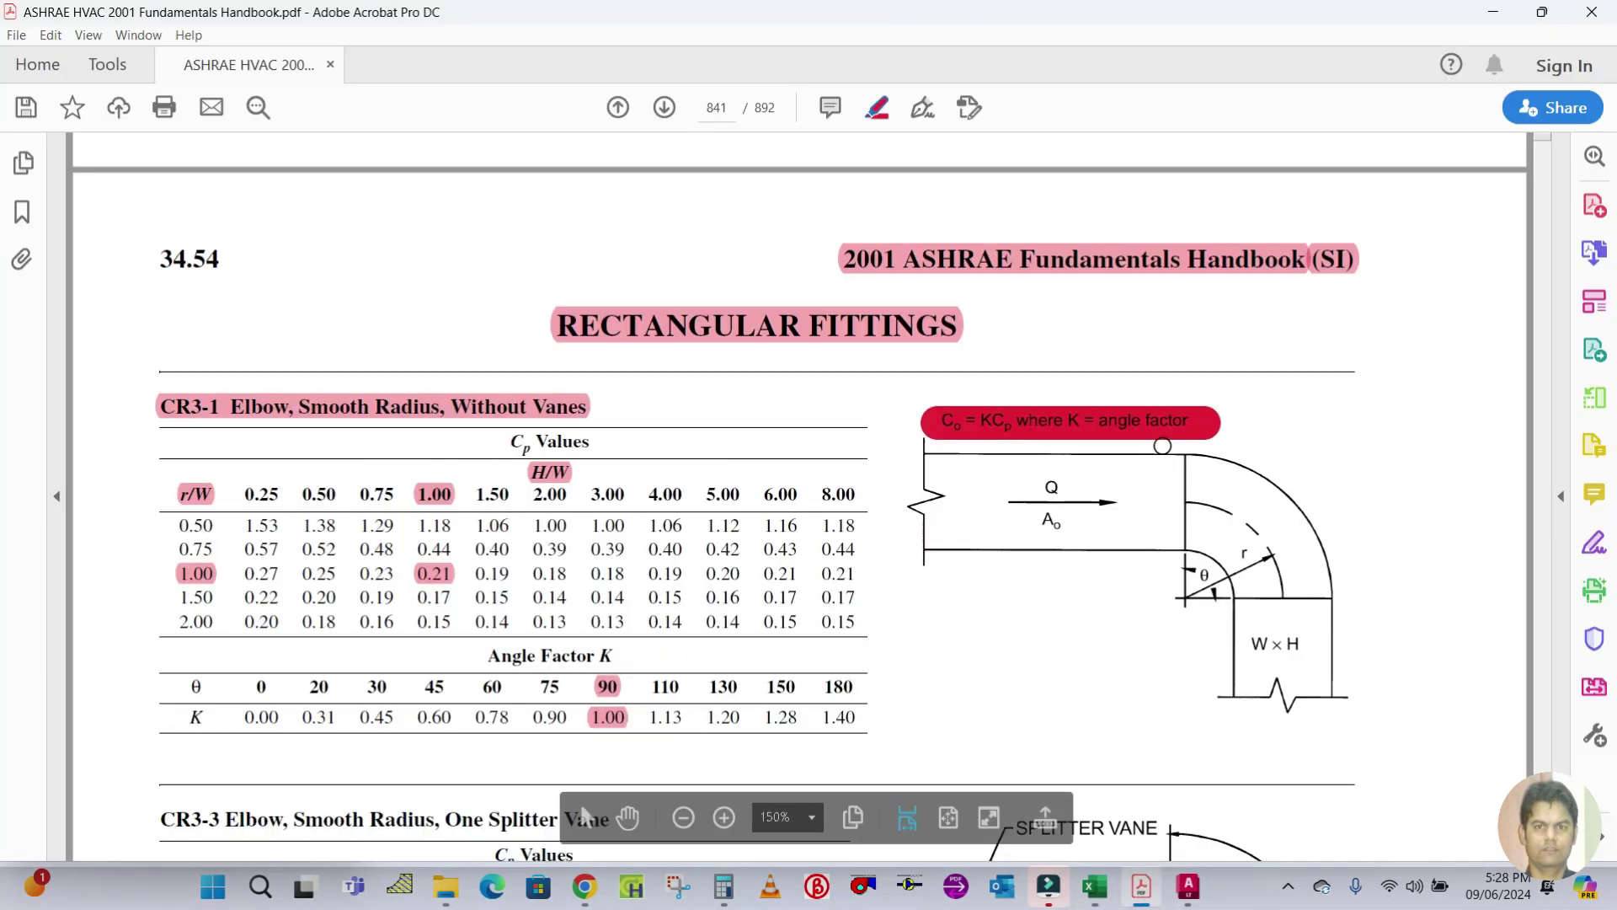
click(1137, 419)
click(1206, 366)
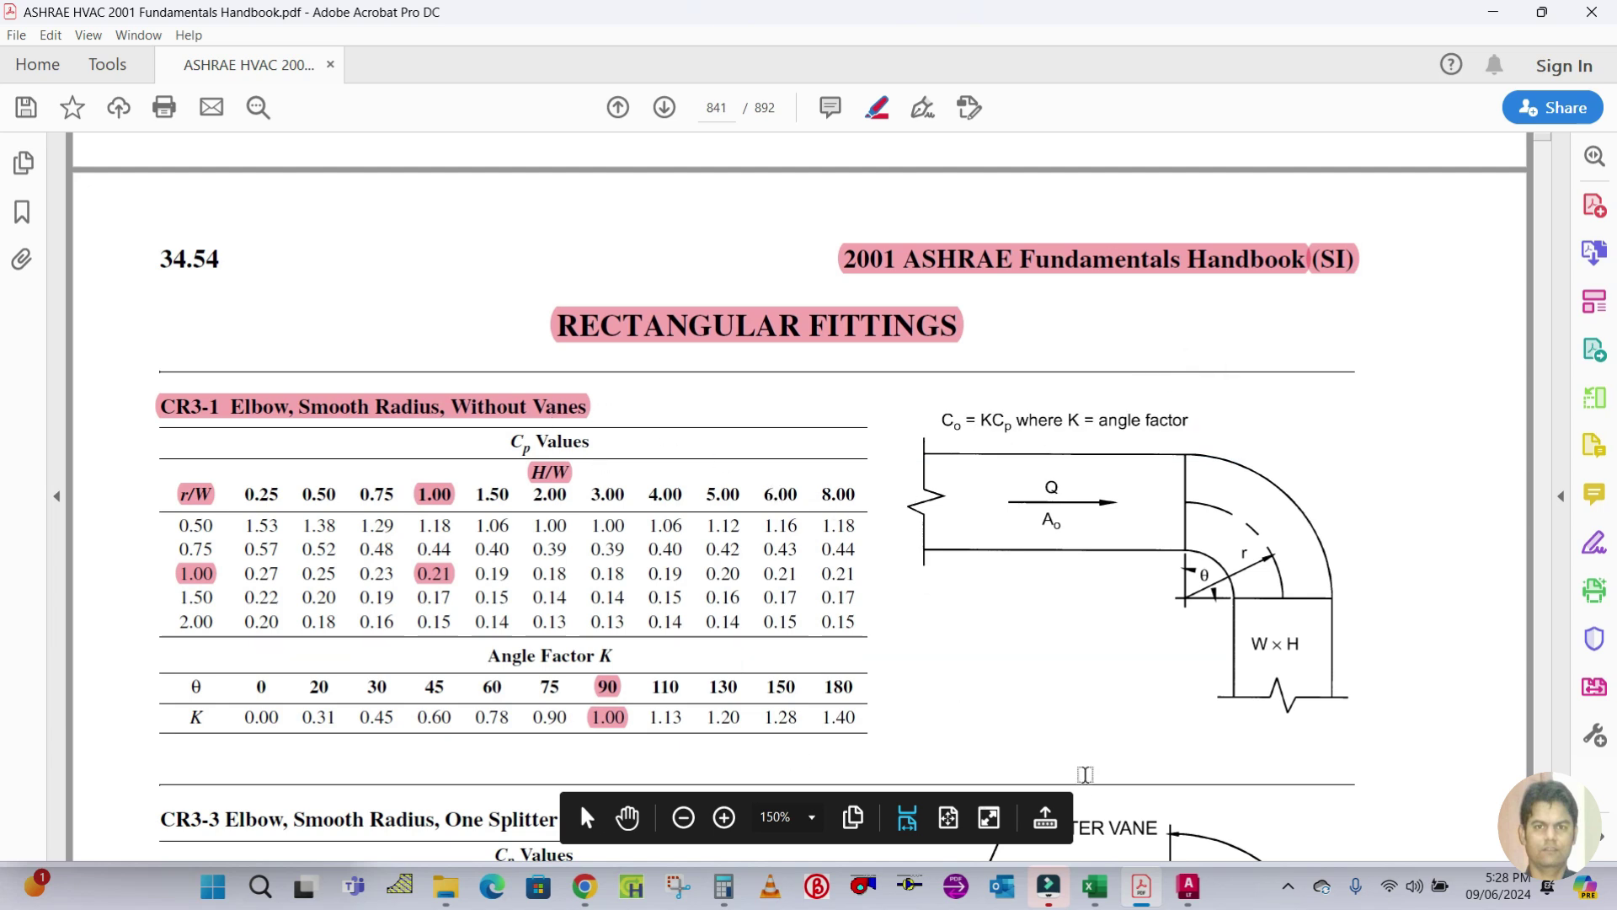
Compare the elbow angle in the Excel 90 Deg Elbow row with the CR3-1 angle factor table in the handbook
click(1096, 896)
click(650, 413)
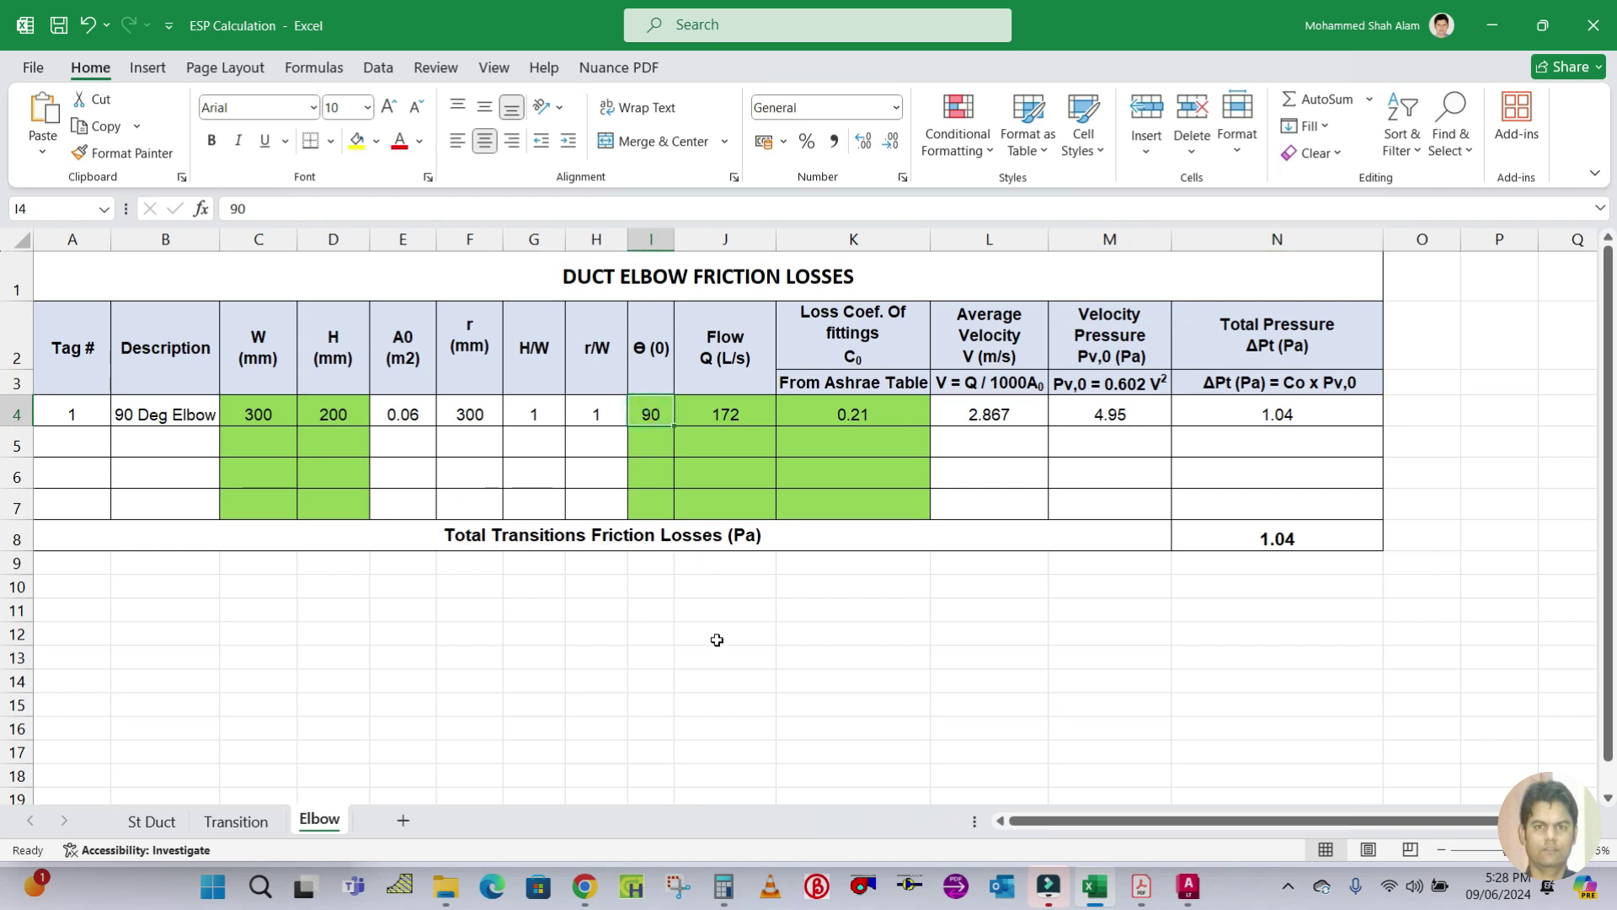
click(1142, 886)
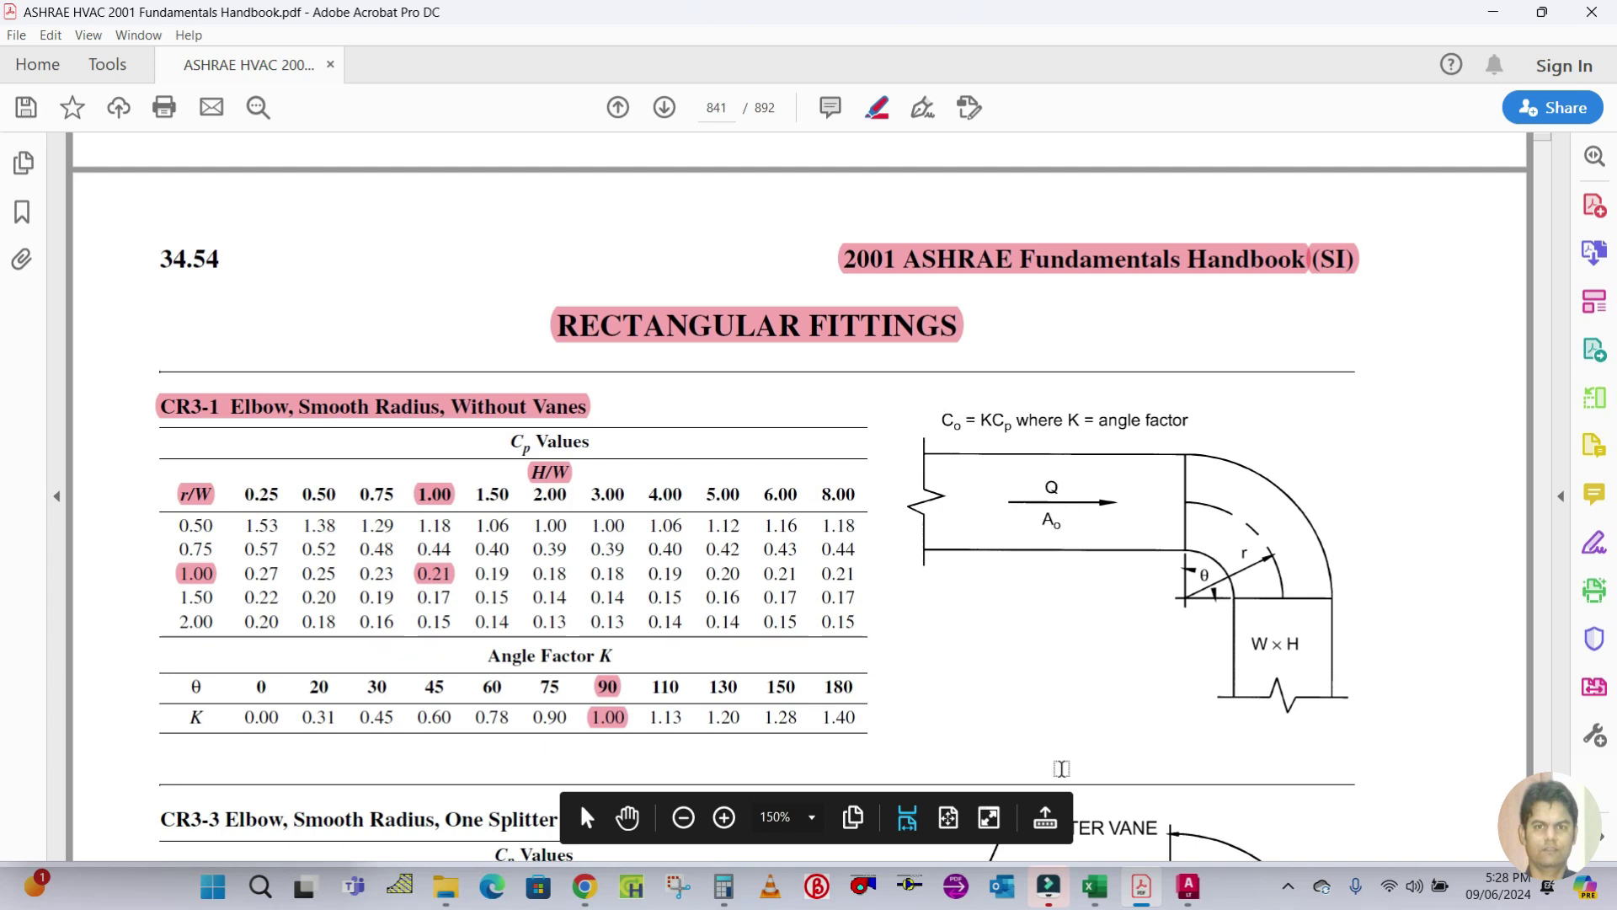
click(1105, 898)
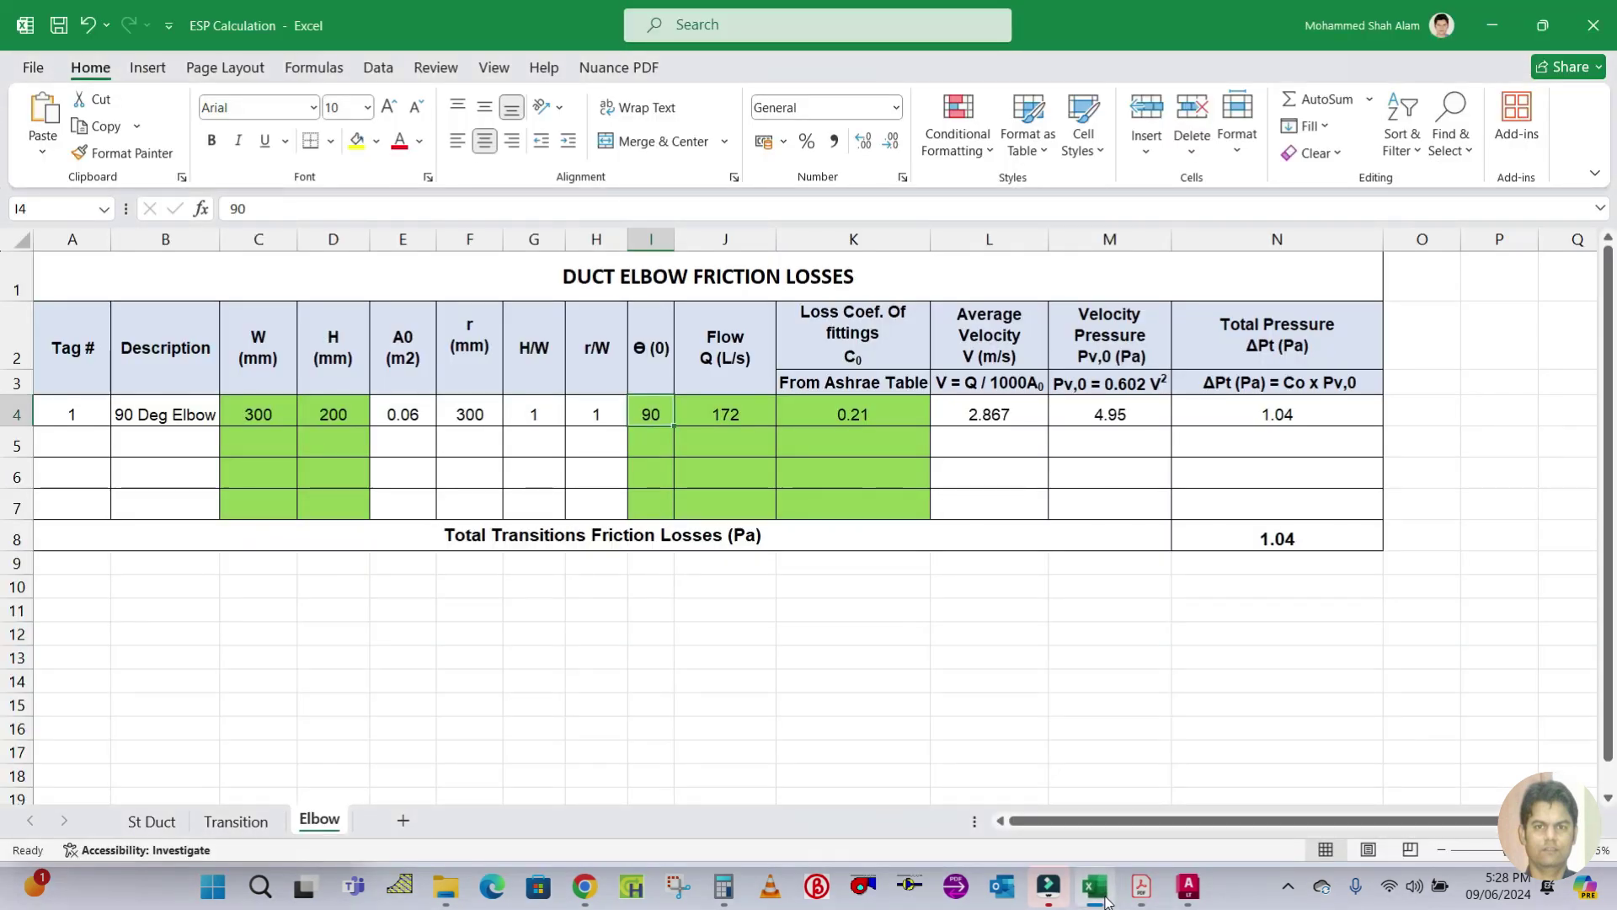
Switch to the AutoCAD layout and look over the duct elbows in the rooms between grid lines C and D
click(1188, 886)
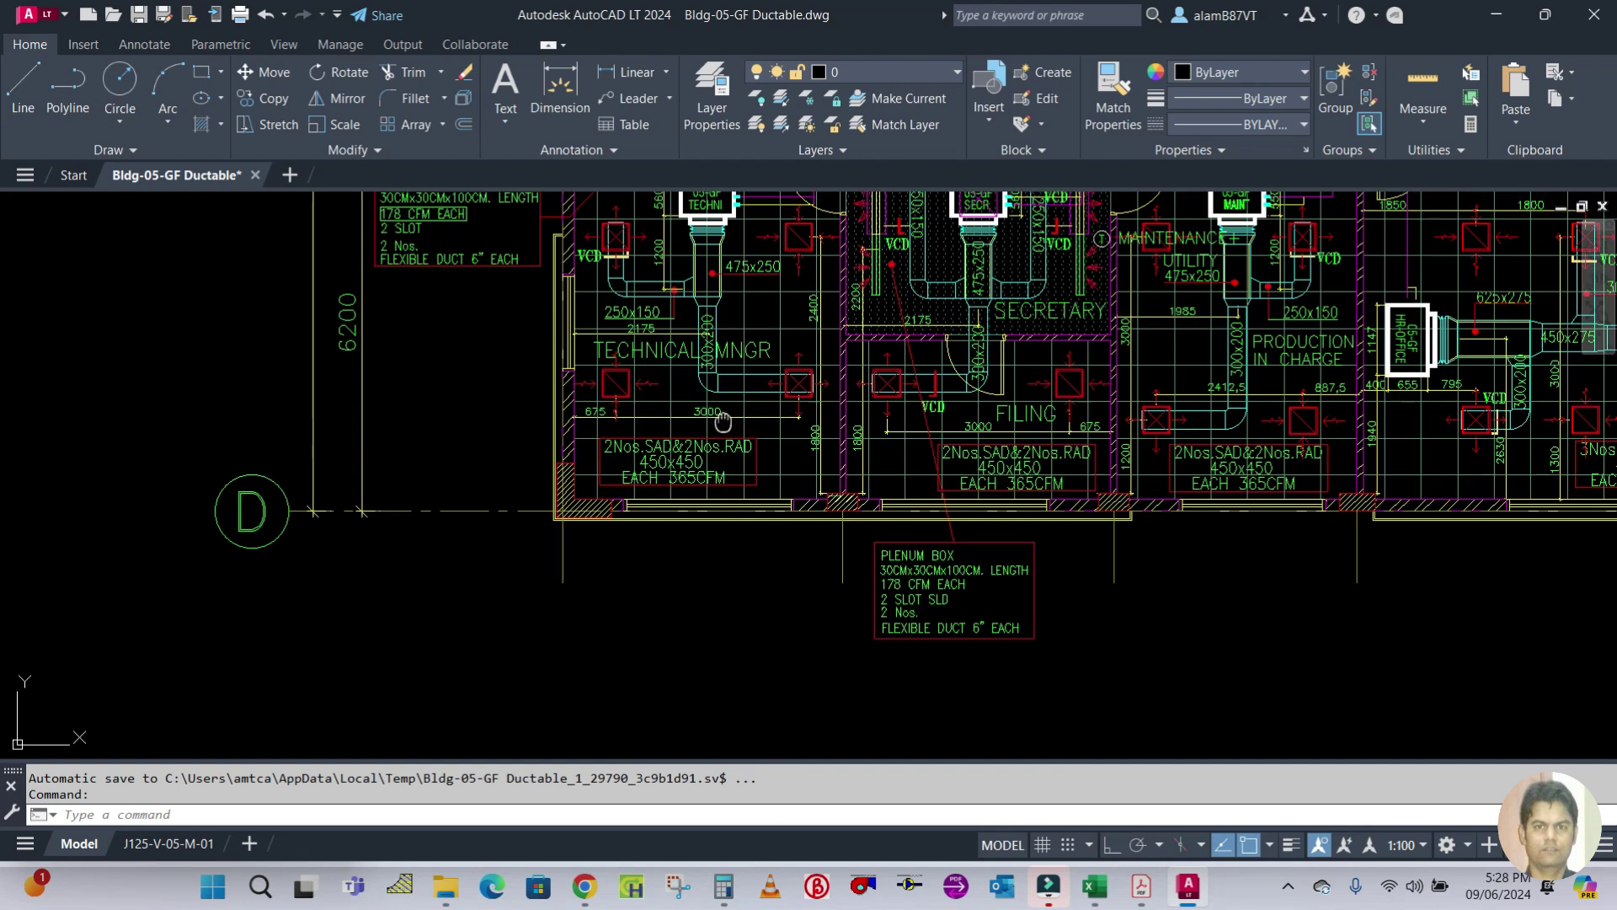
scroll(708, 413, down, 1)
scroll(740, 659, up, 1)
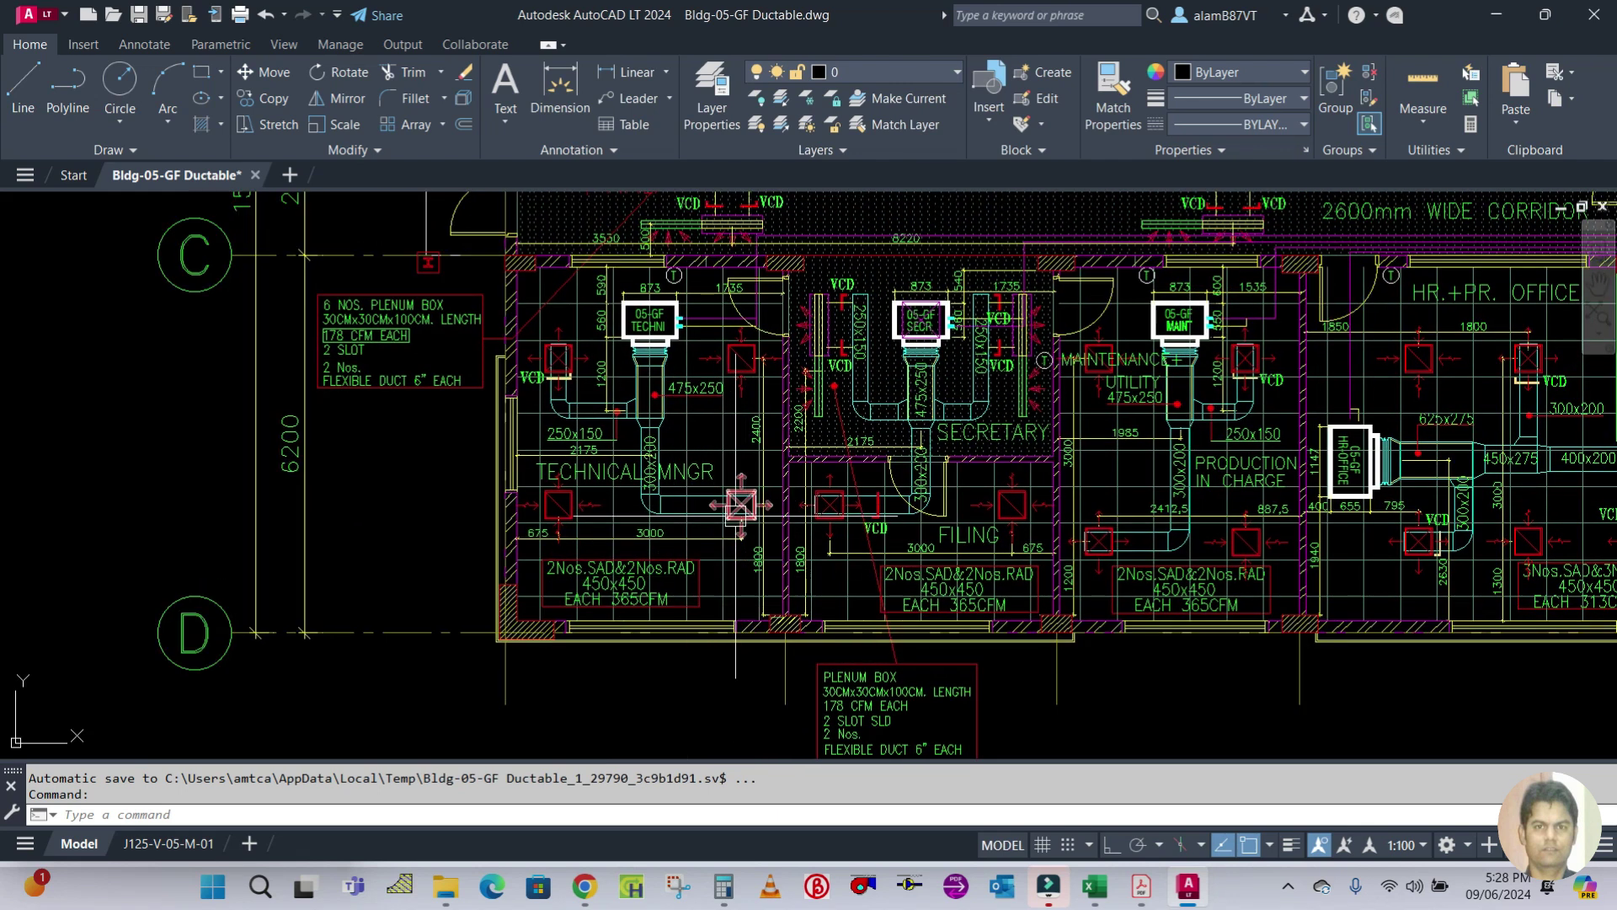
Return to the Excel workbook and enter tag number 2 in the row below the 90 Deg Elbow
click(1095, 876)
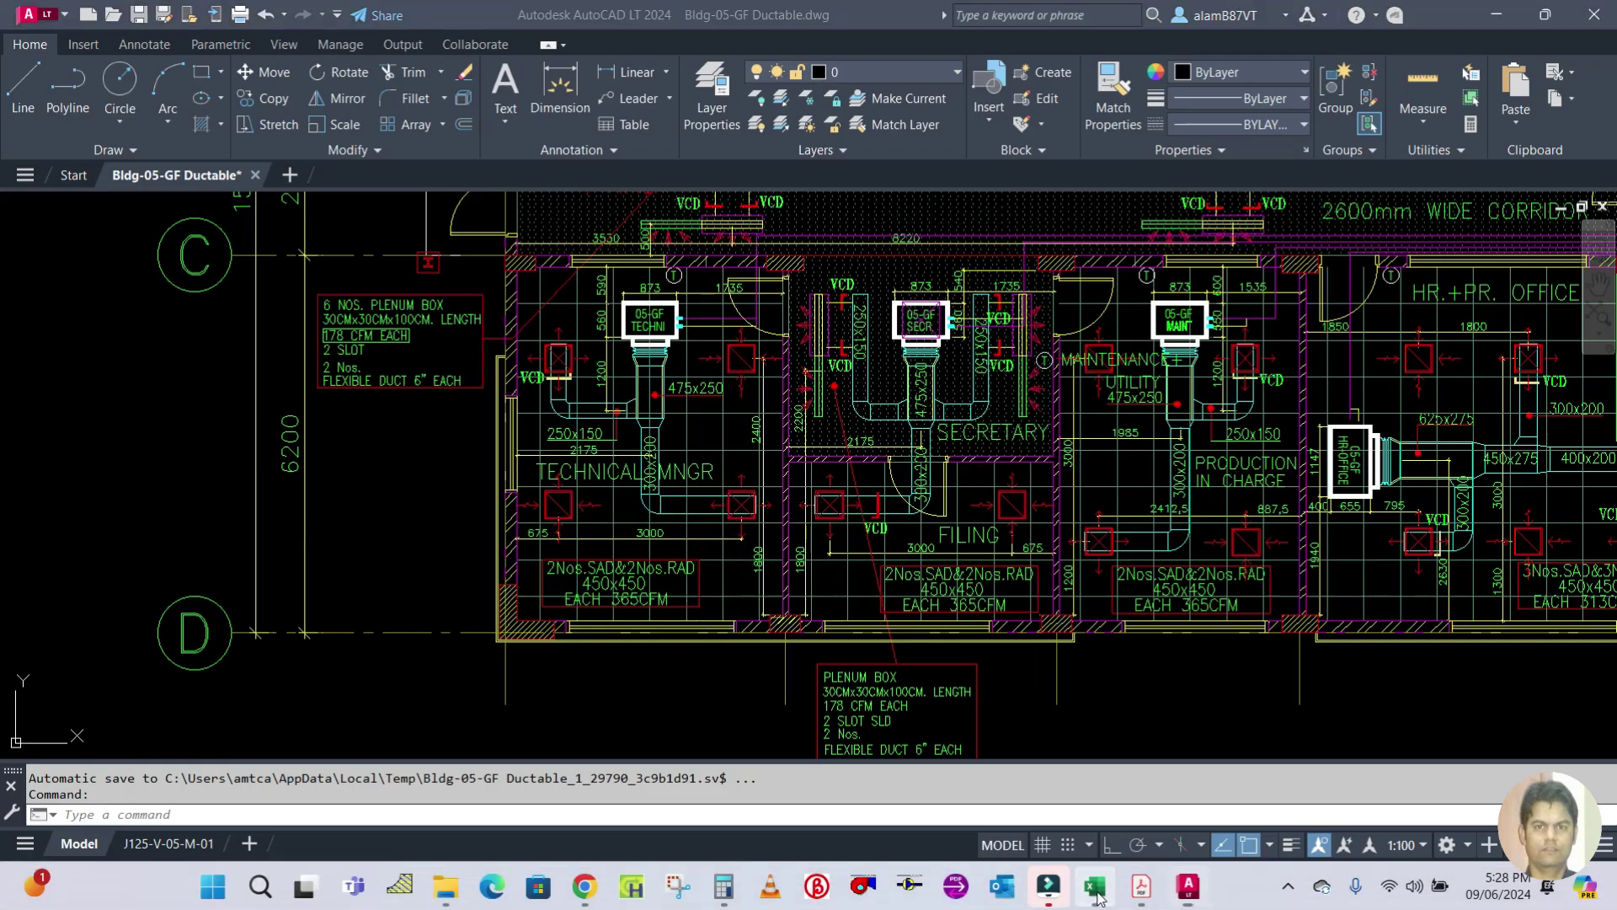
click(77, 434)
text(2)
click(129, 613)
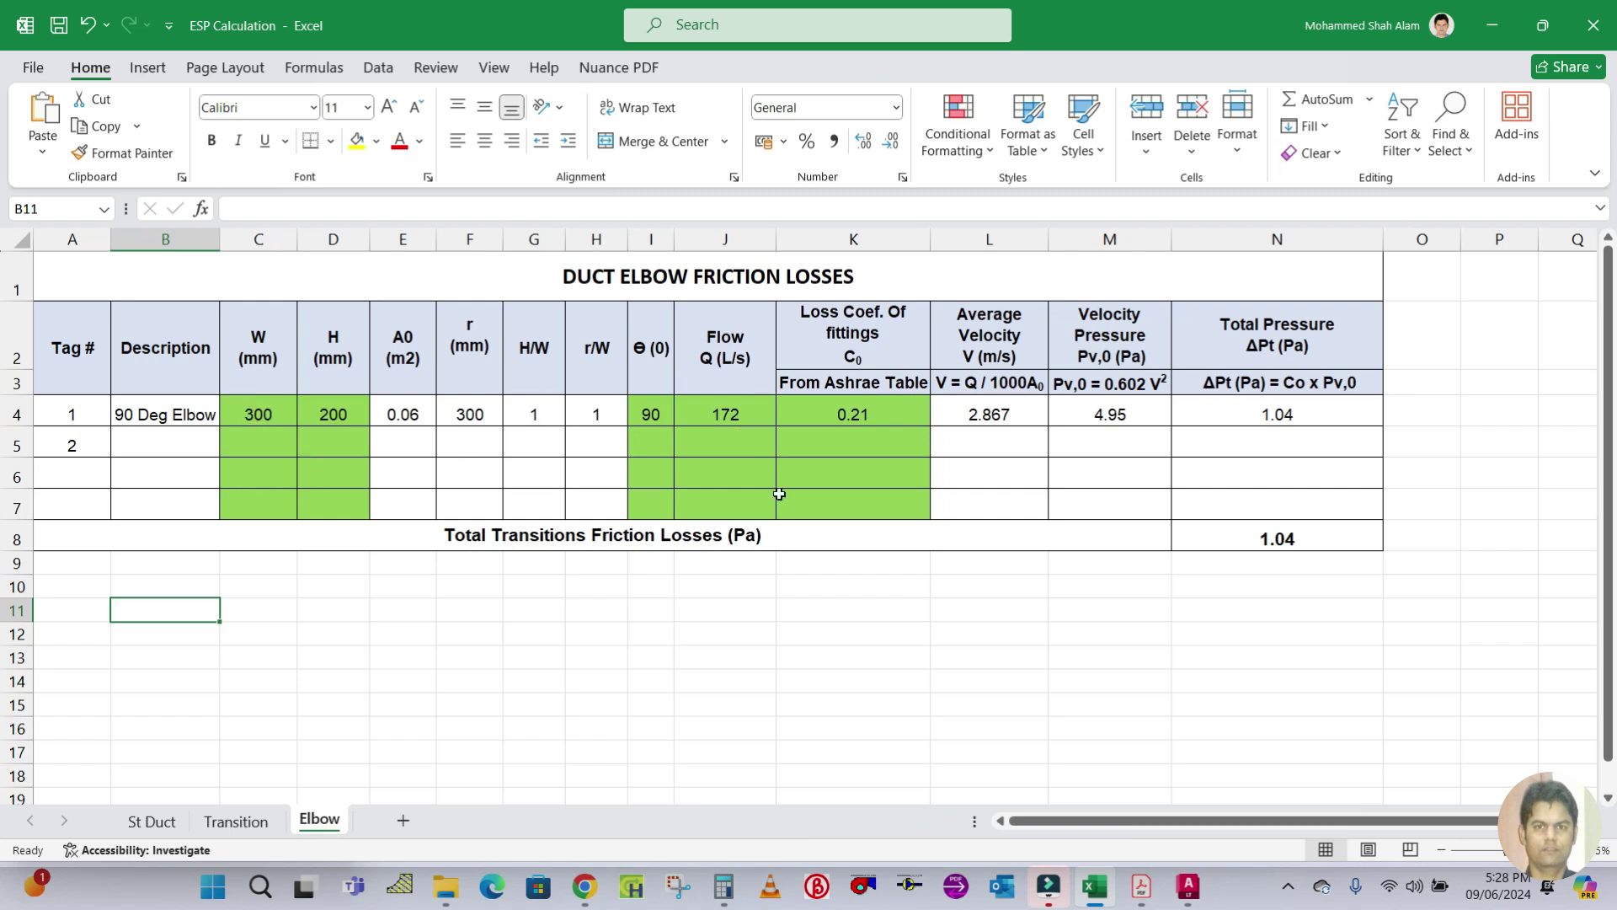
Fill the 90 Deg Elbow description down into the tag 2 row
click(638, 633)
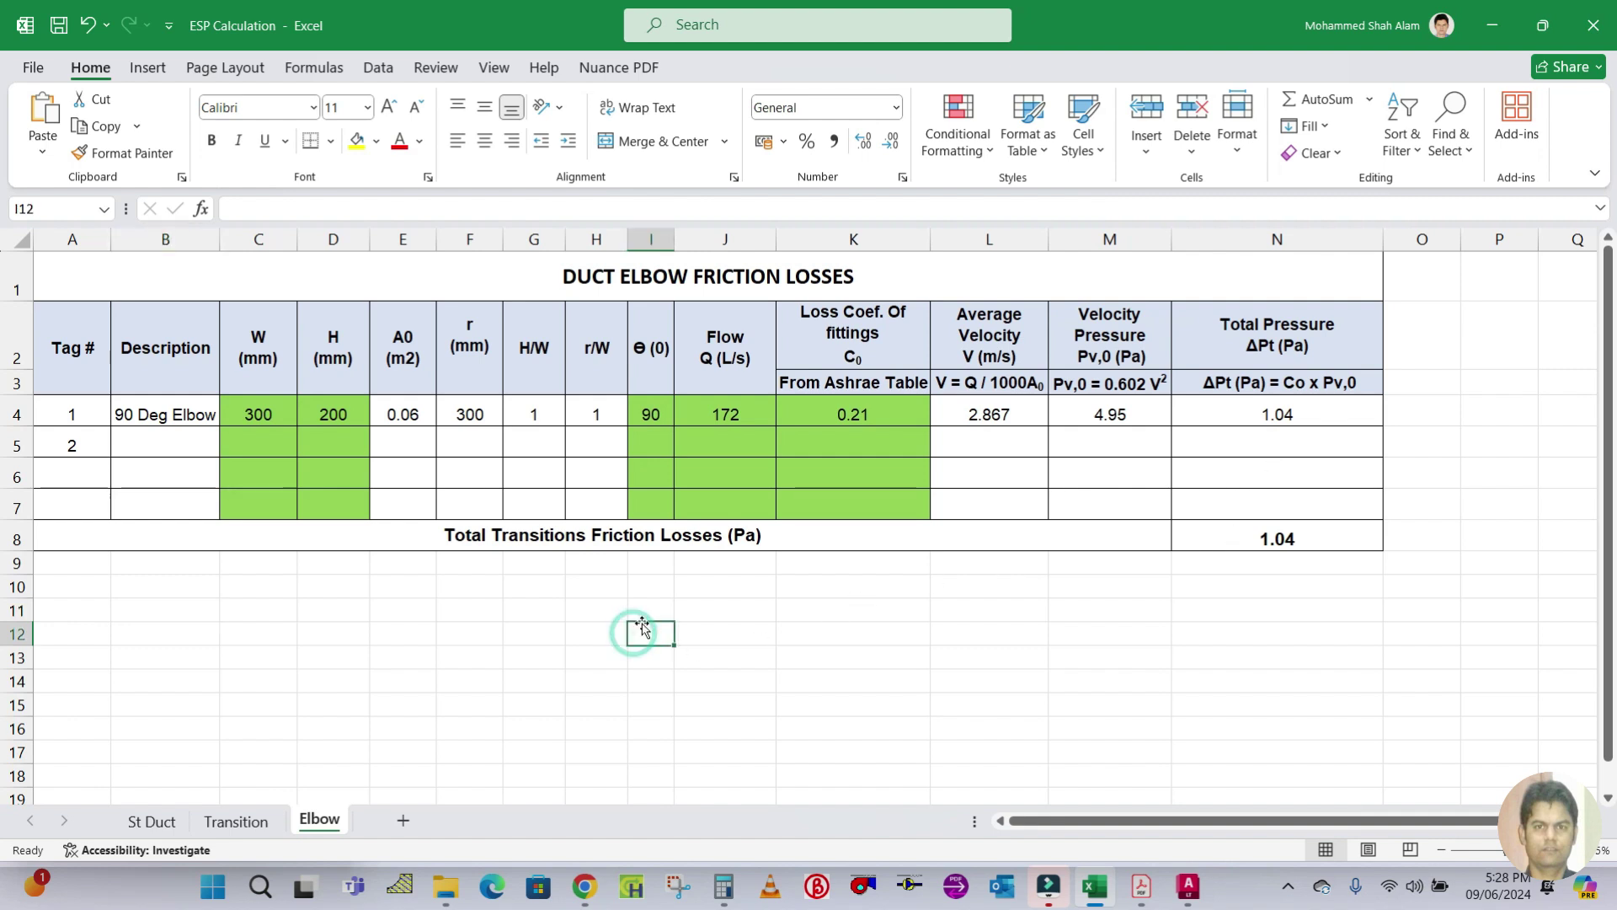
click(161, 442)
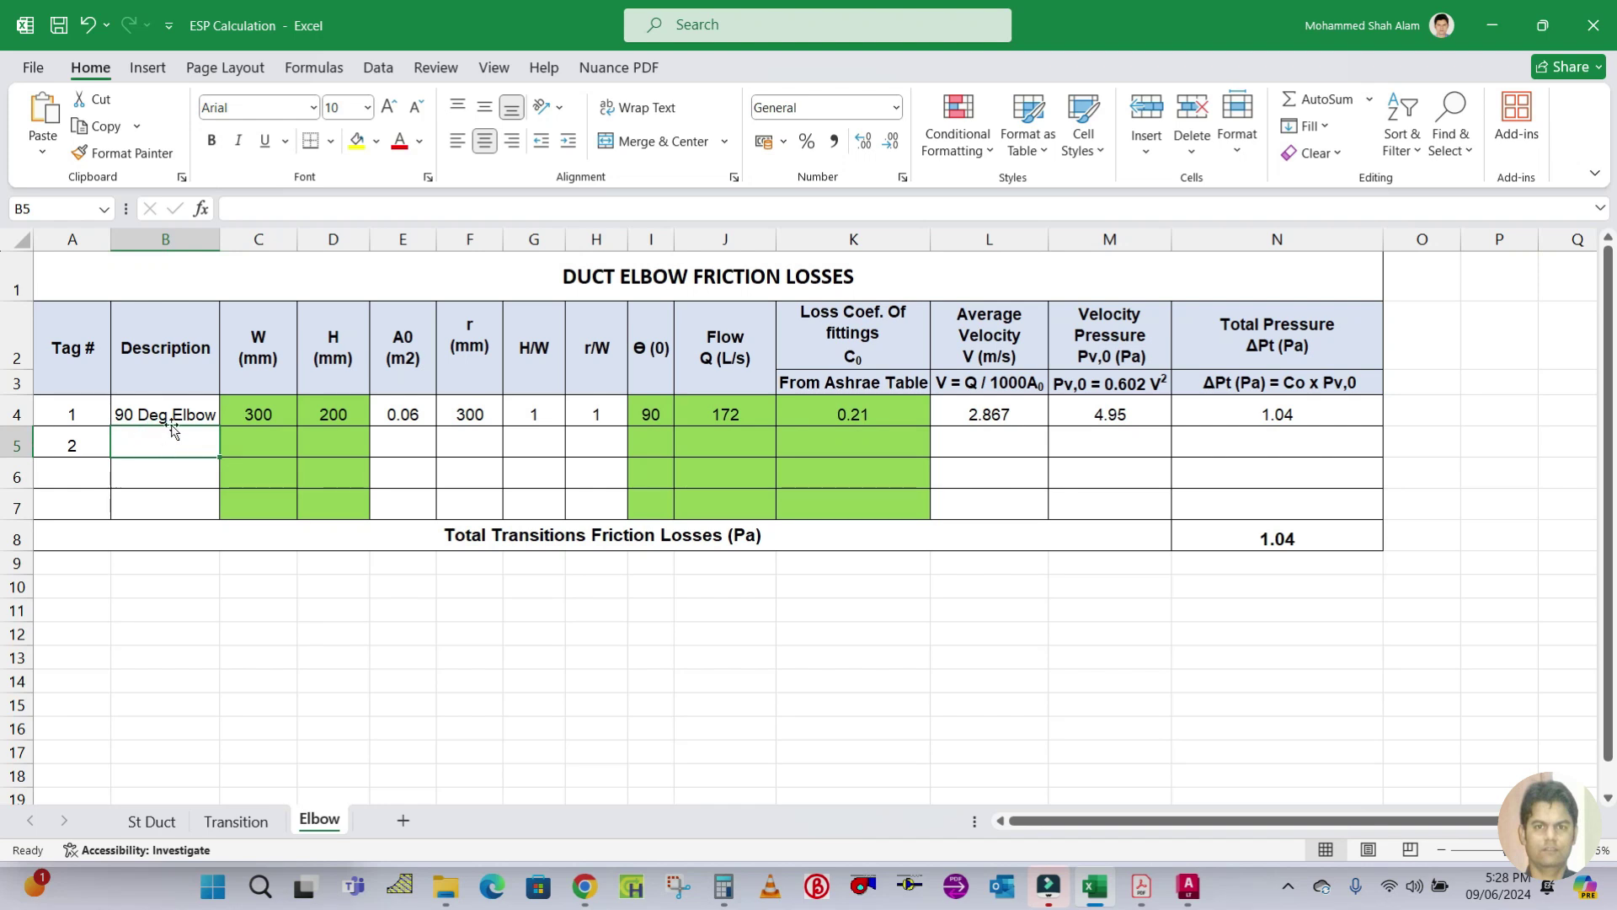
drag(168, 413, 168, 438)
key(ctrl+d)
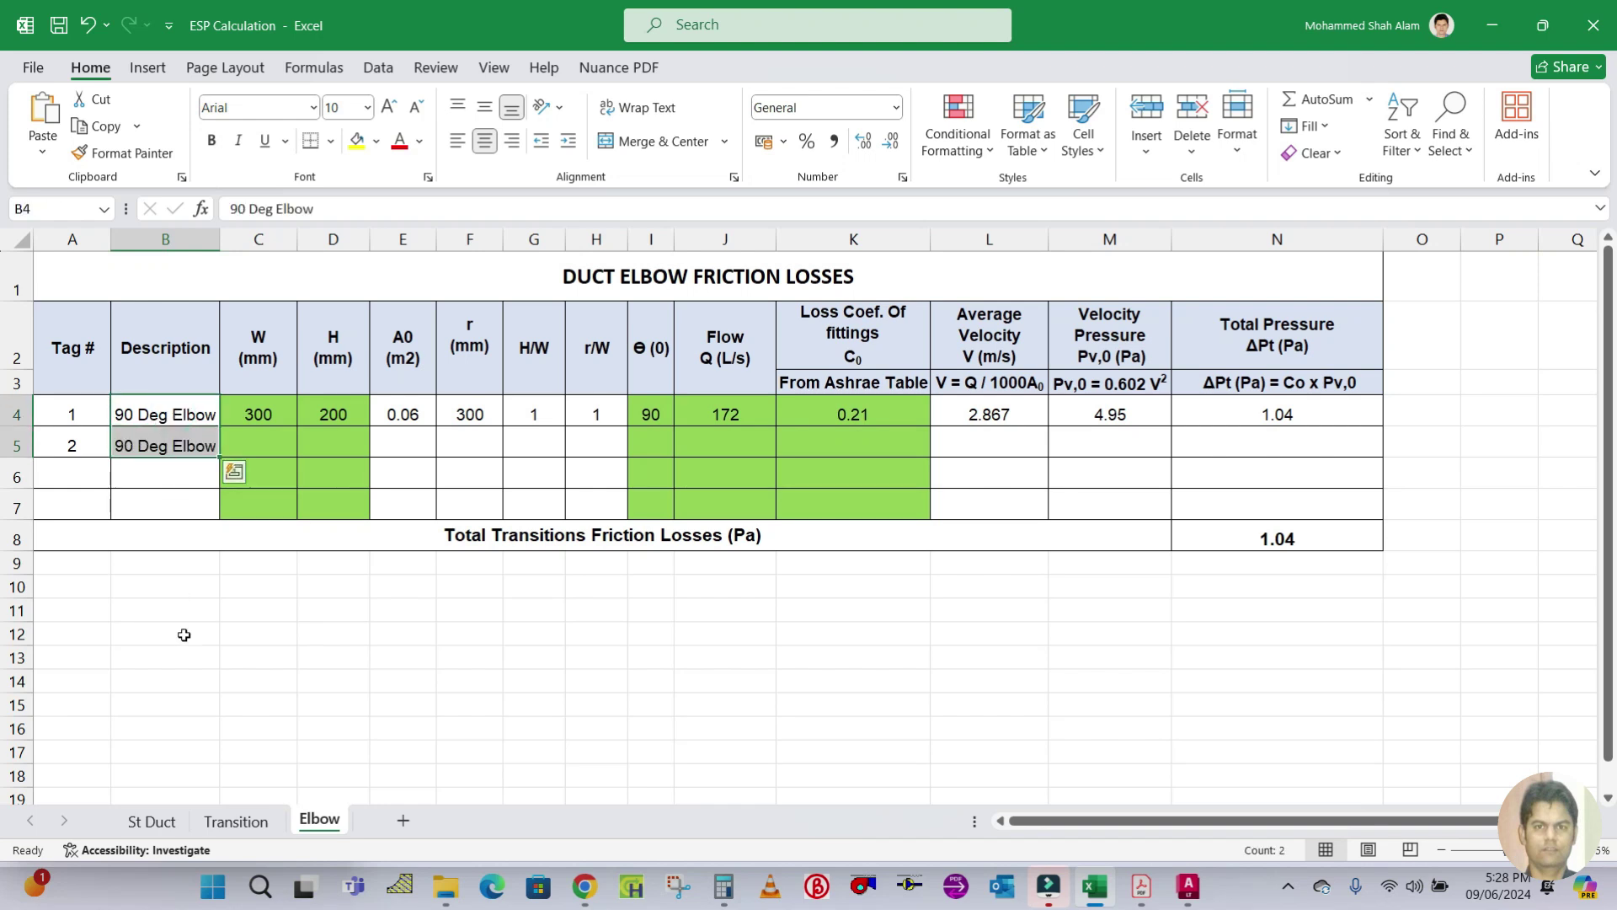
click(172, 632)
Enter a width of 300 mm and a height of 150 mm for the tag 2 elbow
click(246, 434)
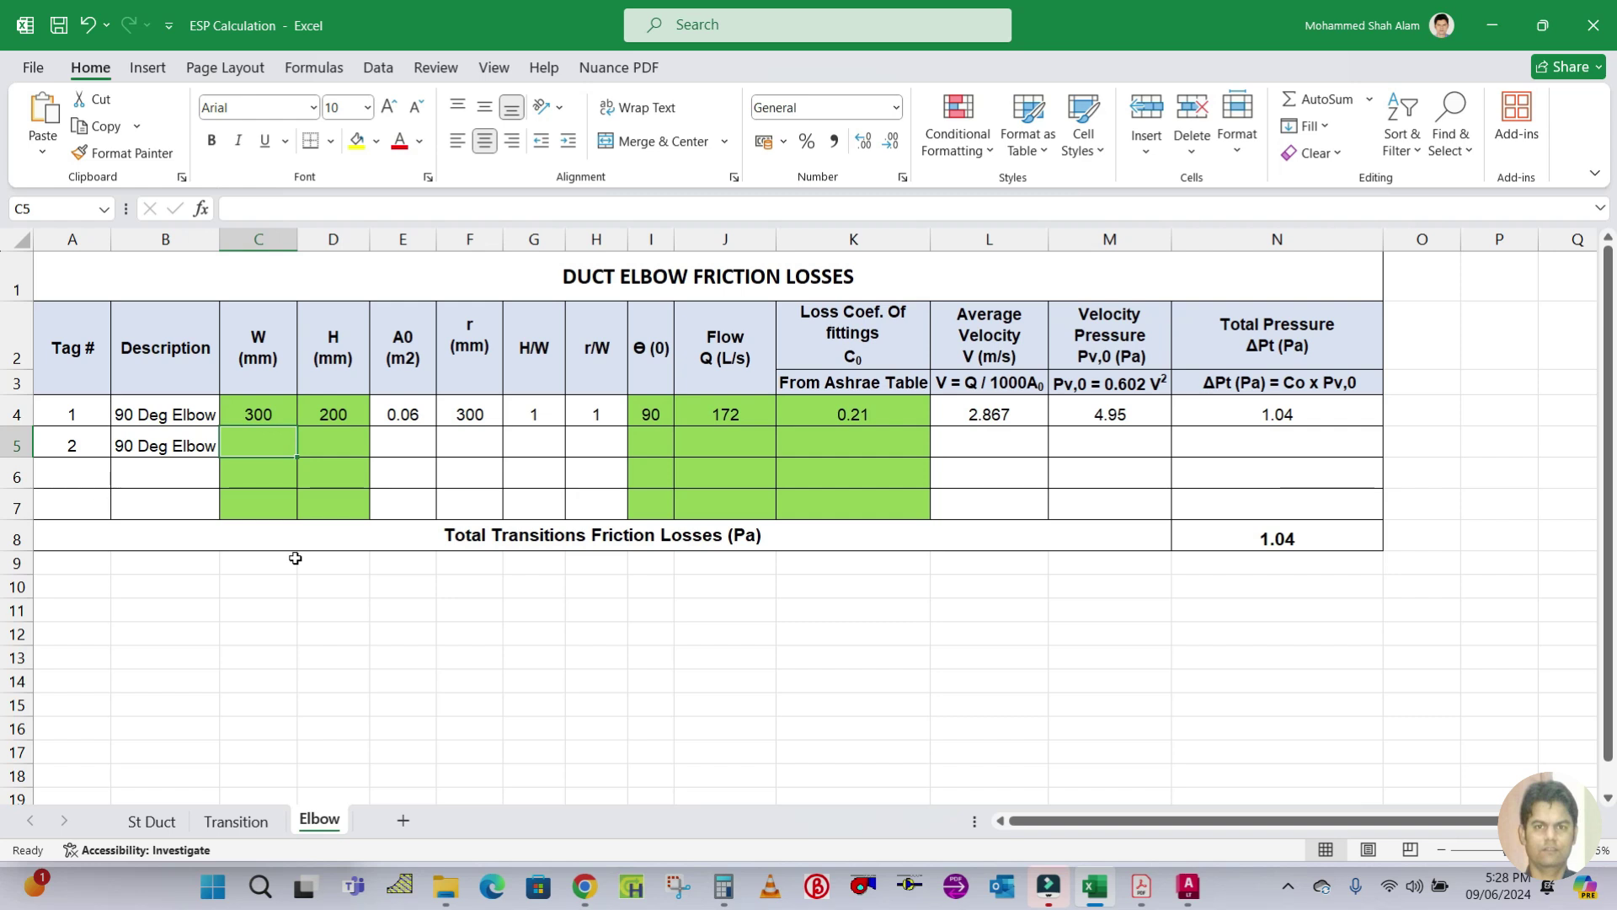
text(300)
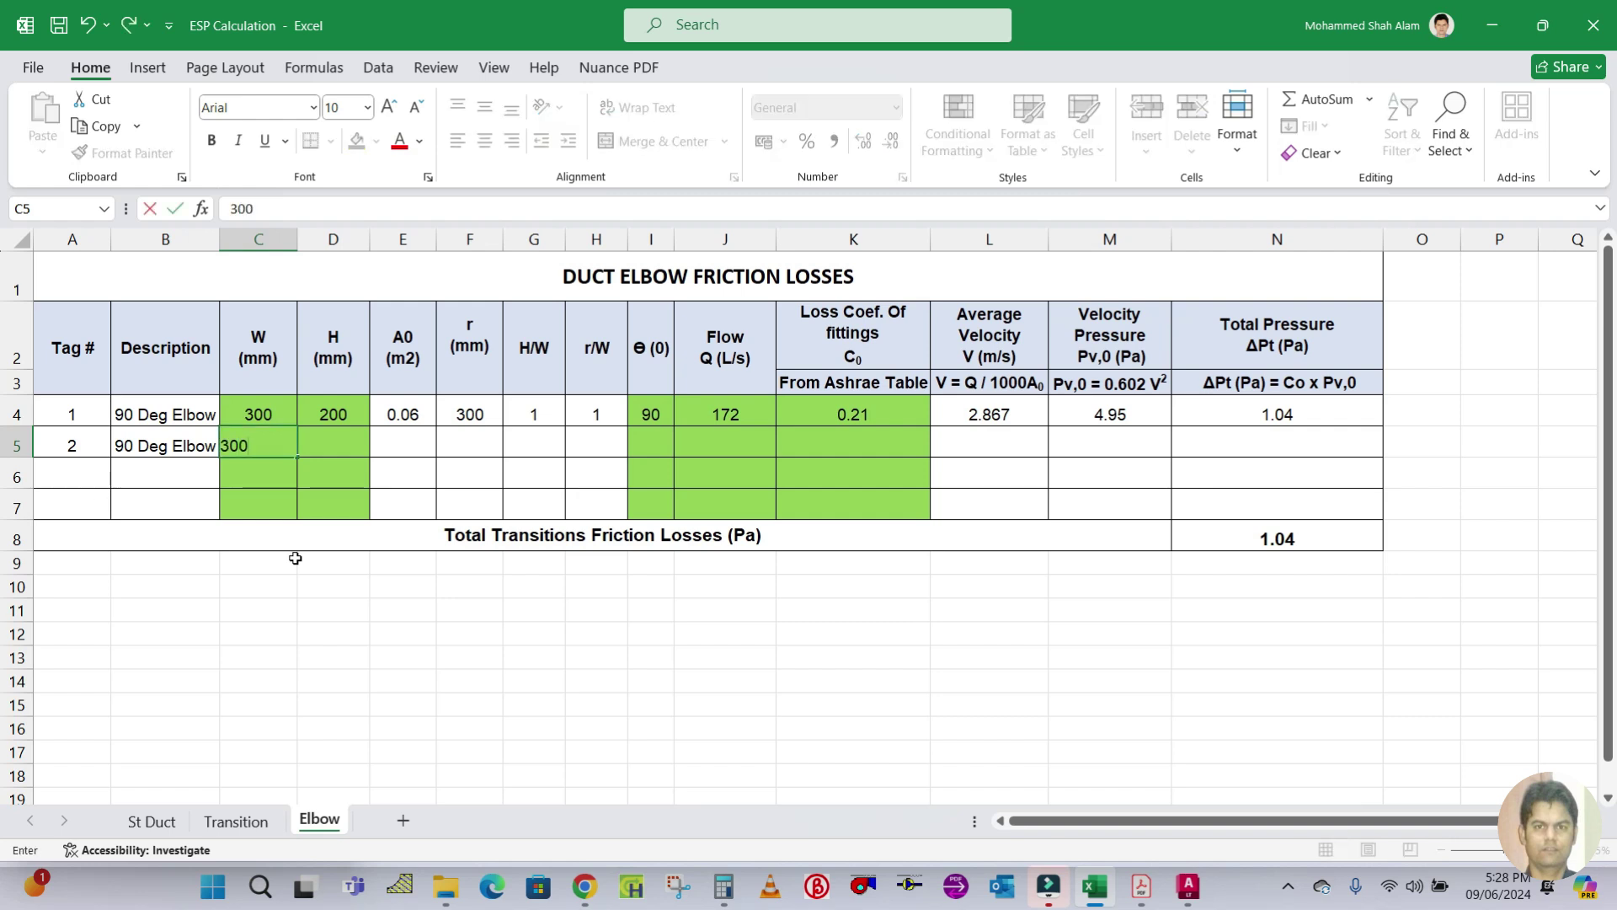
click(295, 558)
click(333, 442)
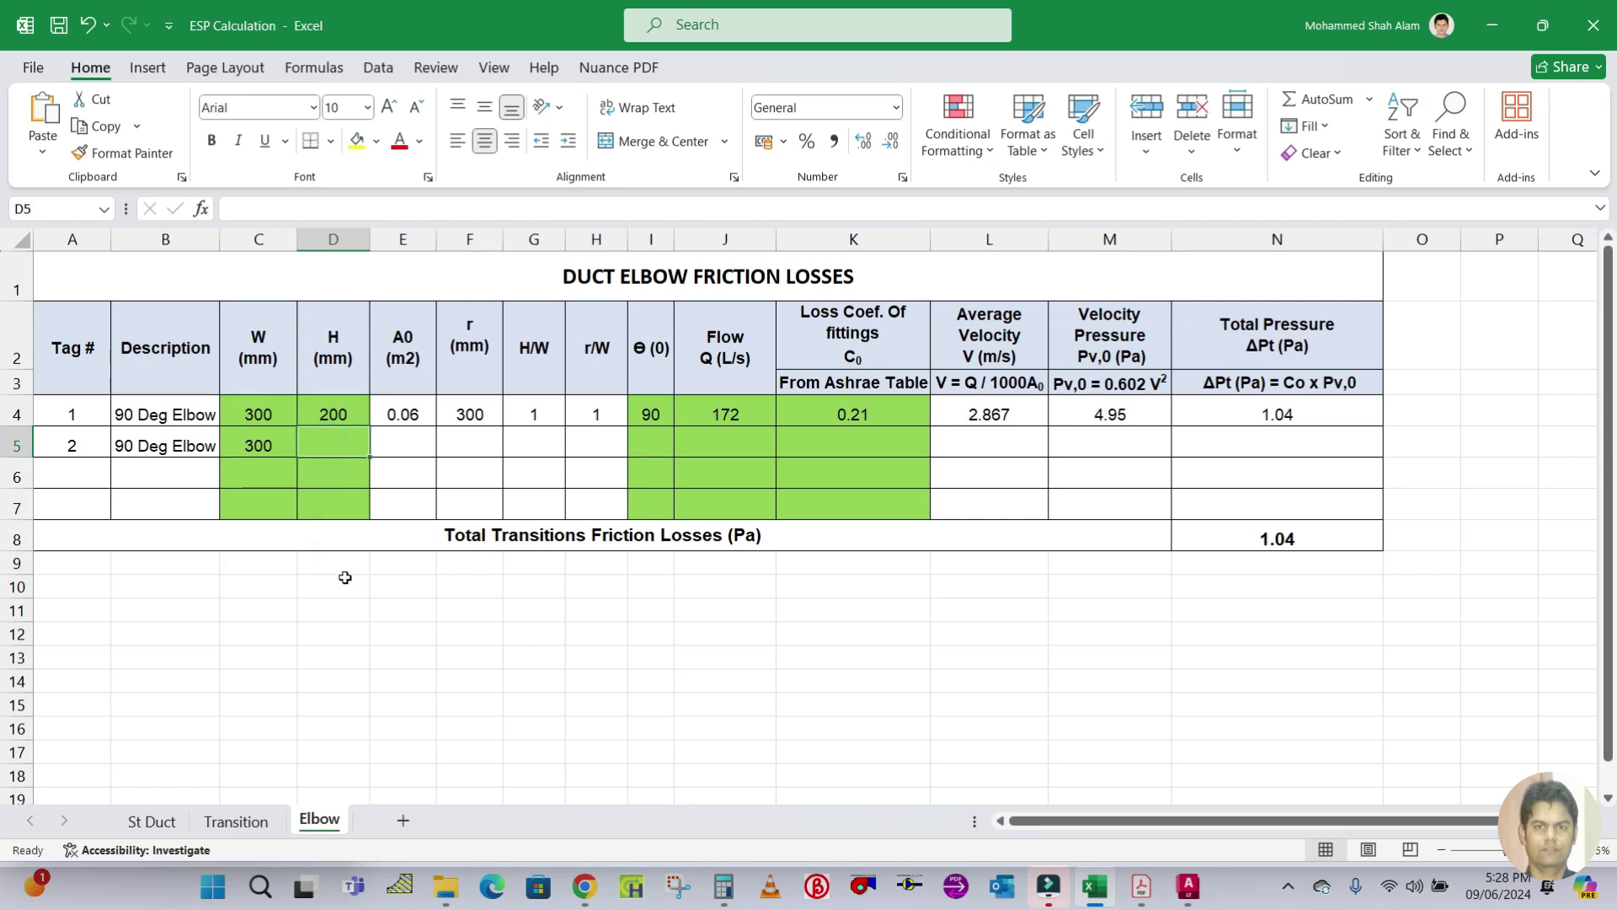
text(150)
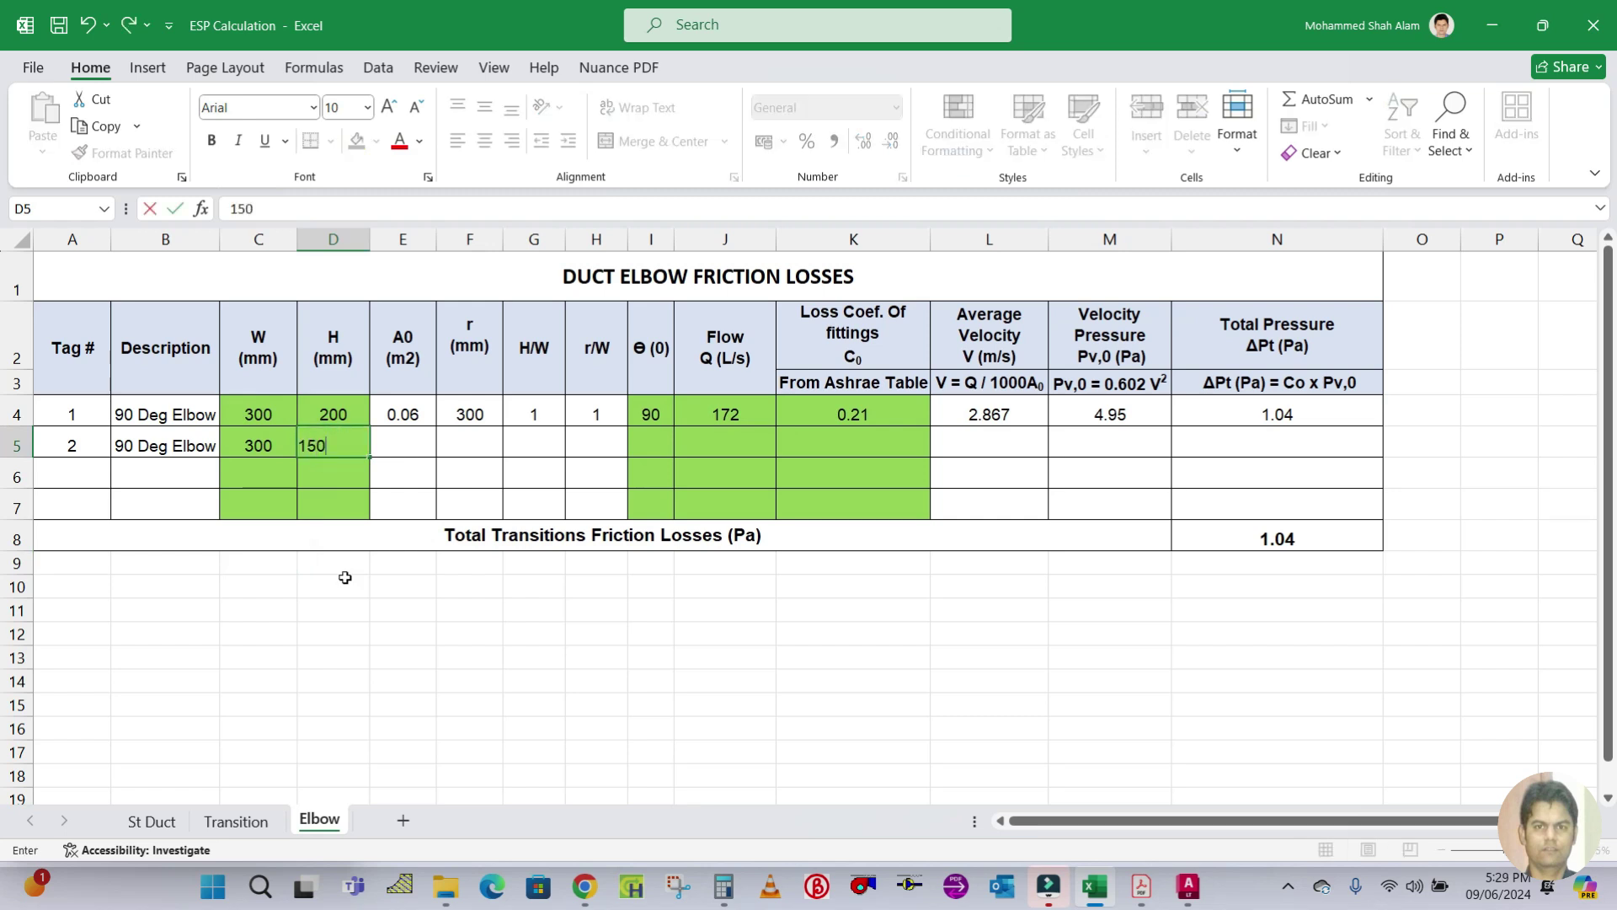
click(345, 577)
Copy the A0, r, H/W and r/W formulas from the tag 1 row into the tag 2 row
drag(405, 413, 580, 410)
key(ctrl+c)
click(405, 445)
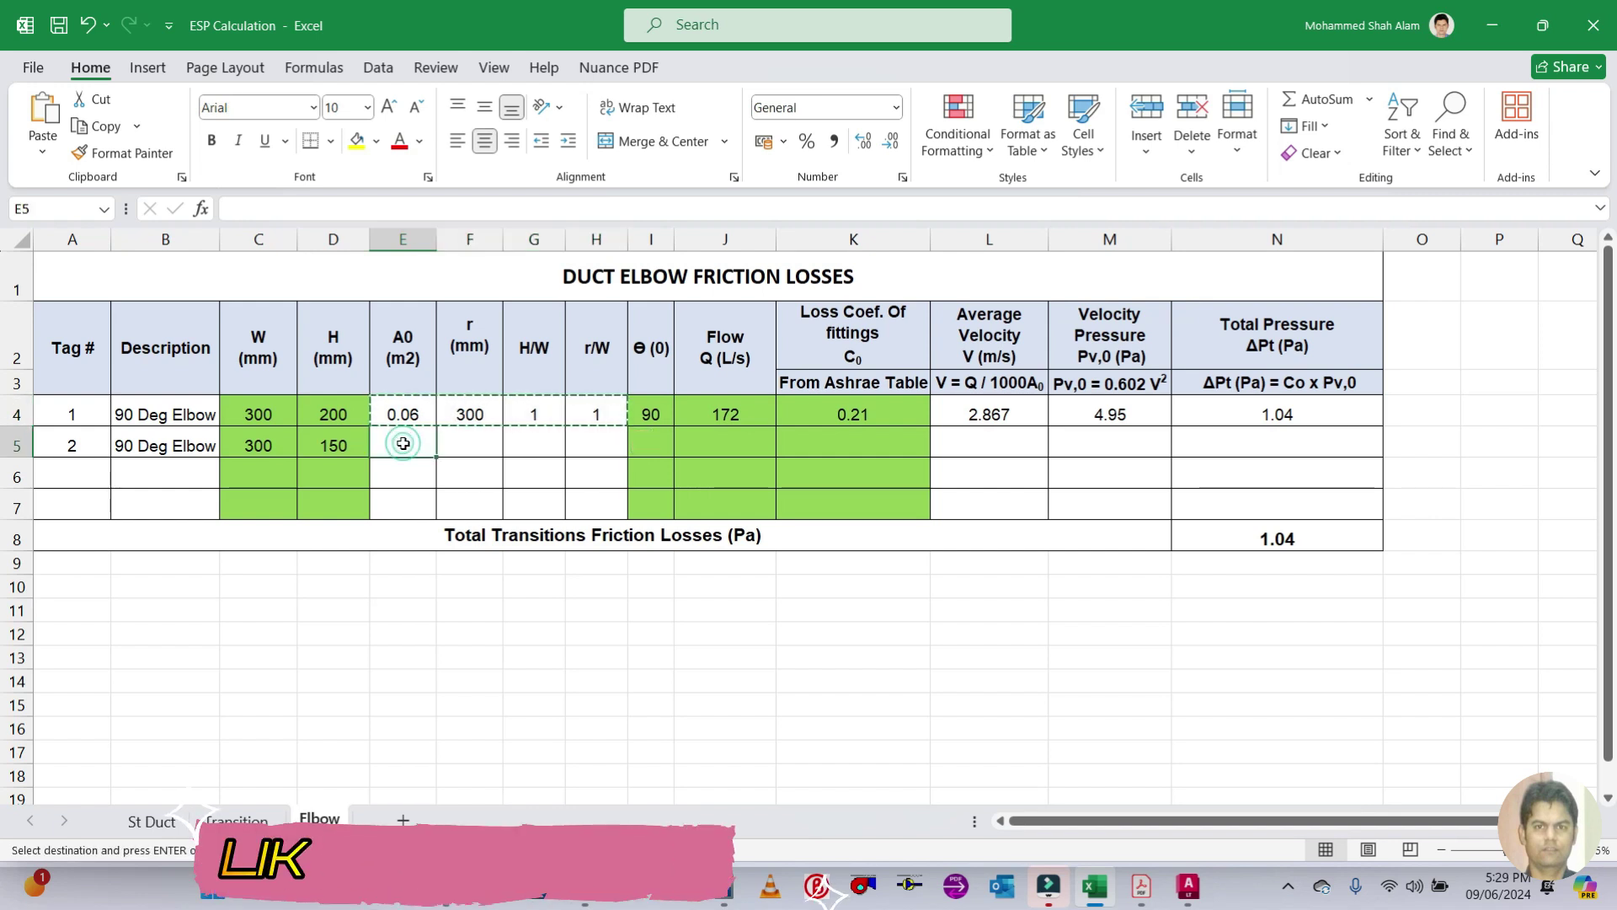
key(ctrl+v)
key(Escape)
click(469, 585)
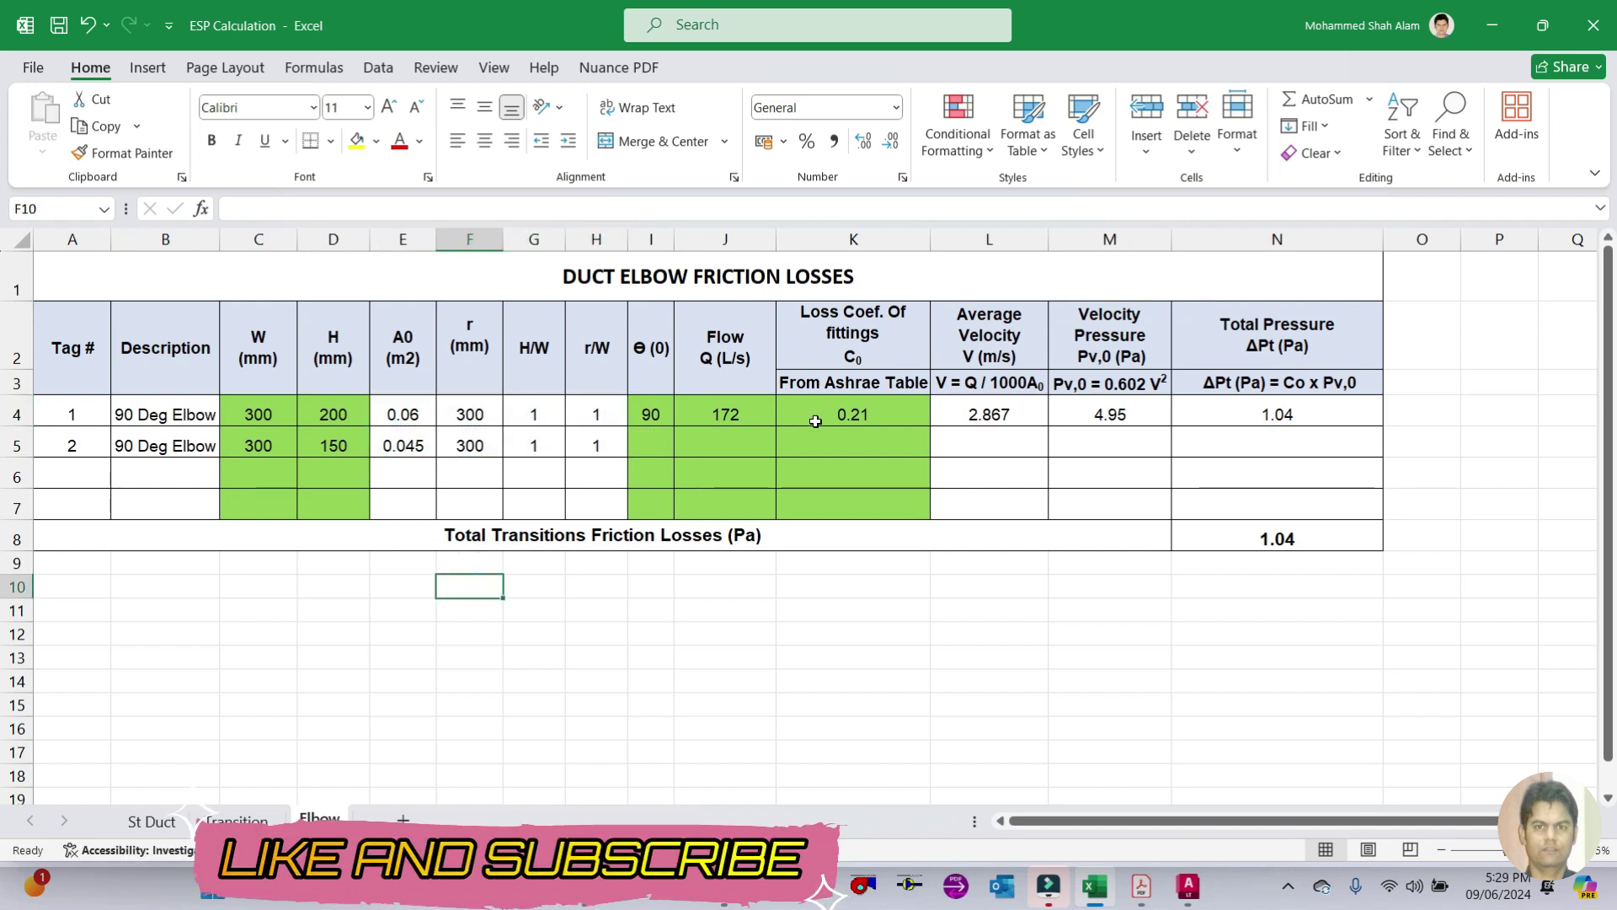
Enter an angle of 90 degrees for the tag 2 elbow
click(644, 447)
text(90)
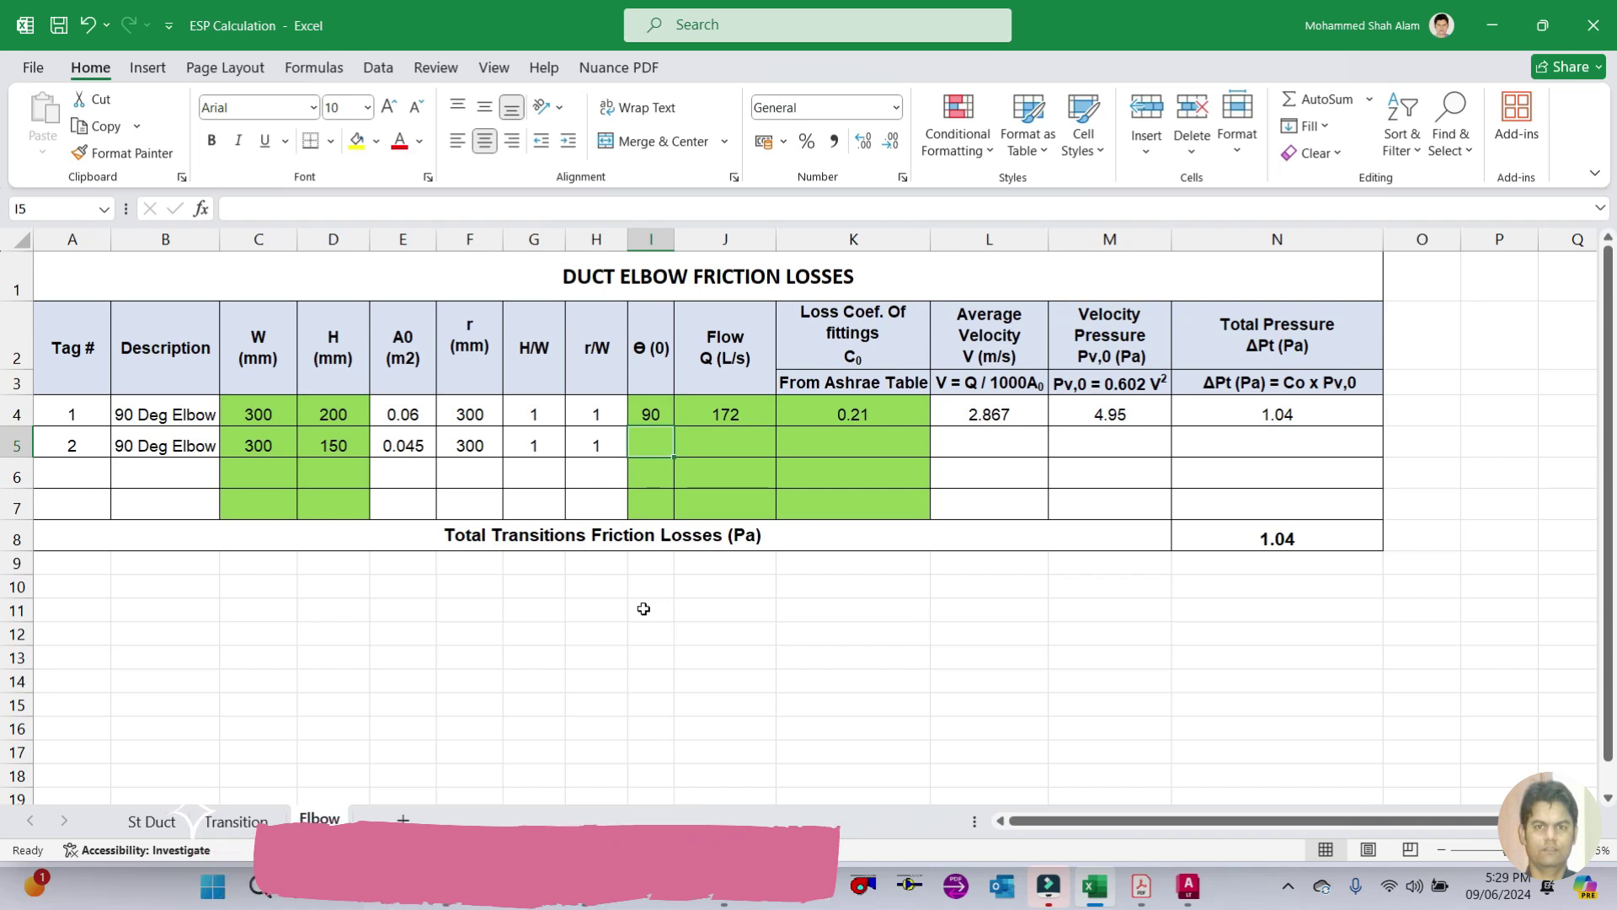
click(722, 603)
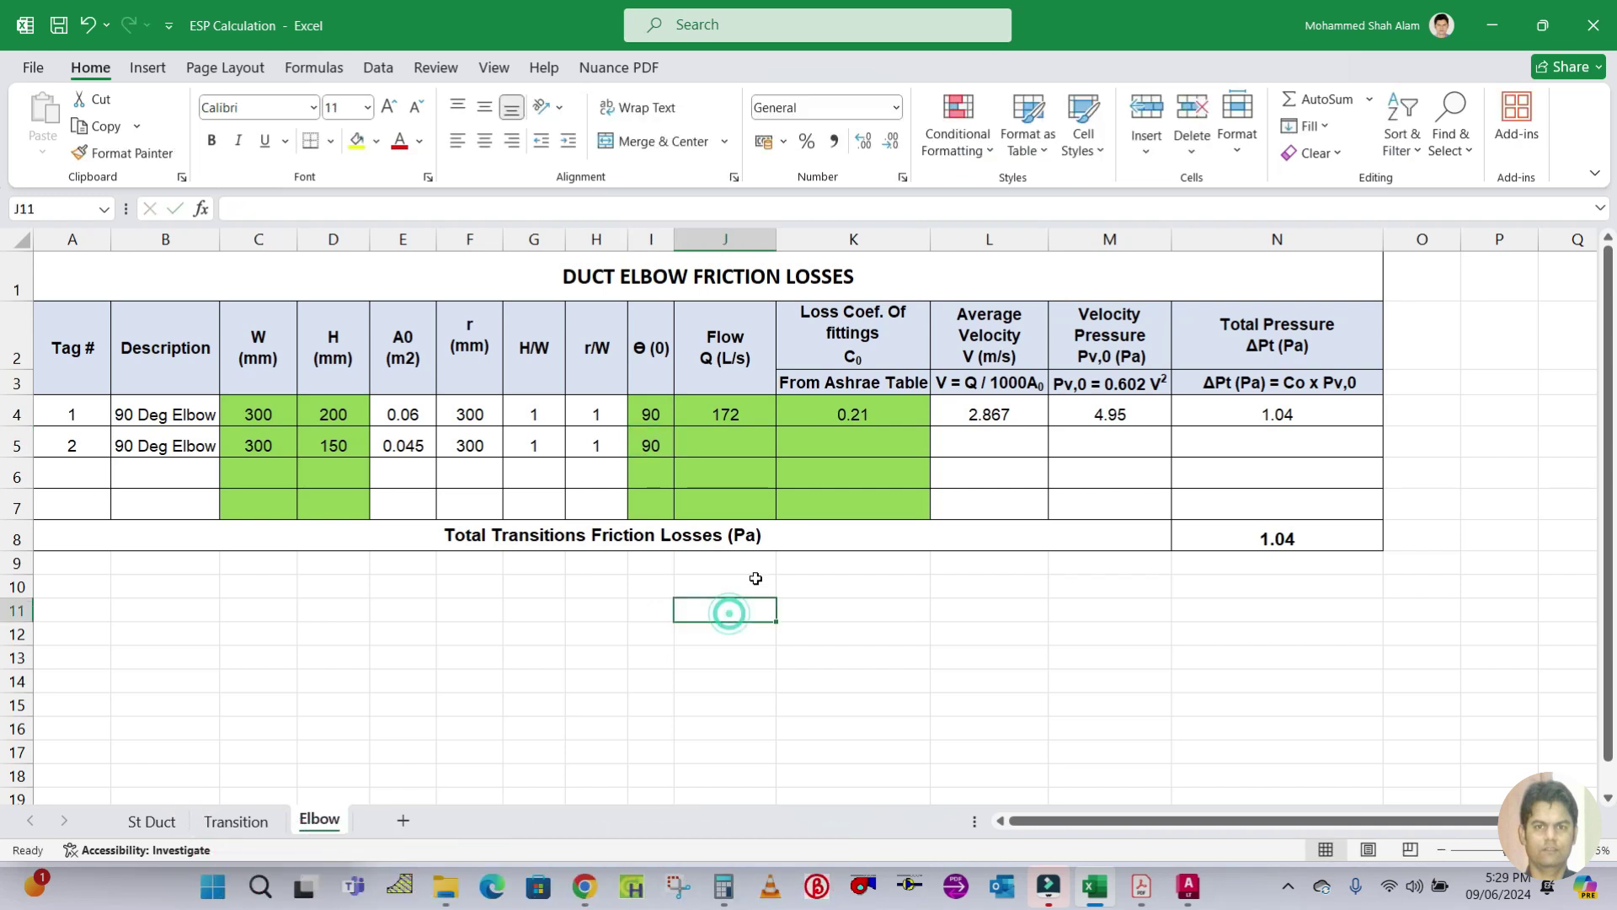
Enter a flow of 172 L/s and a loss coefficient of 0.21 for the tag 2 elbow
click(737, 436)
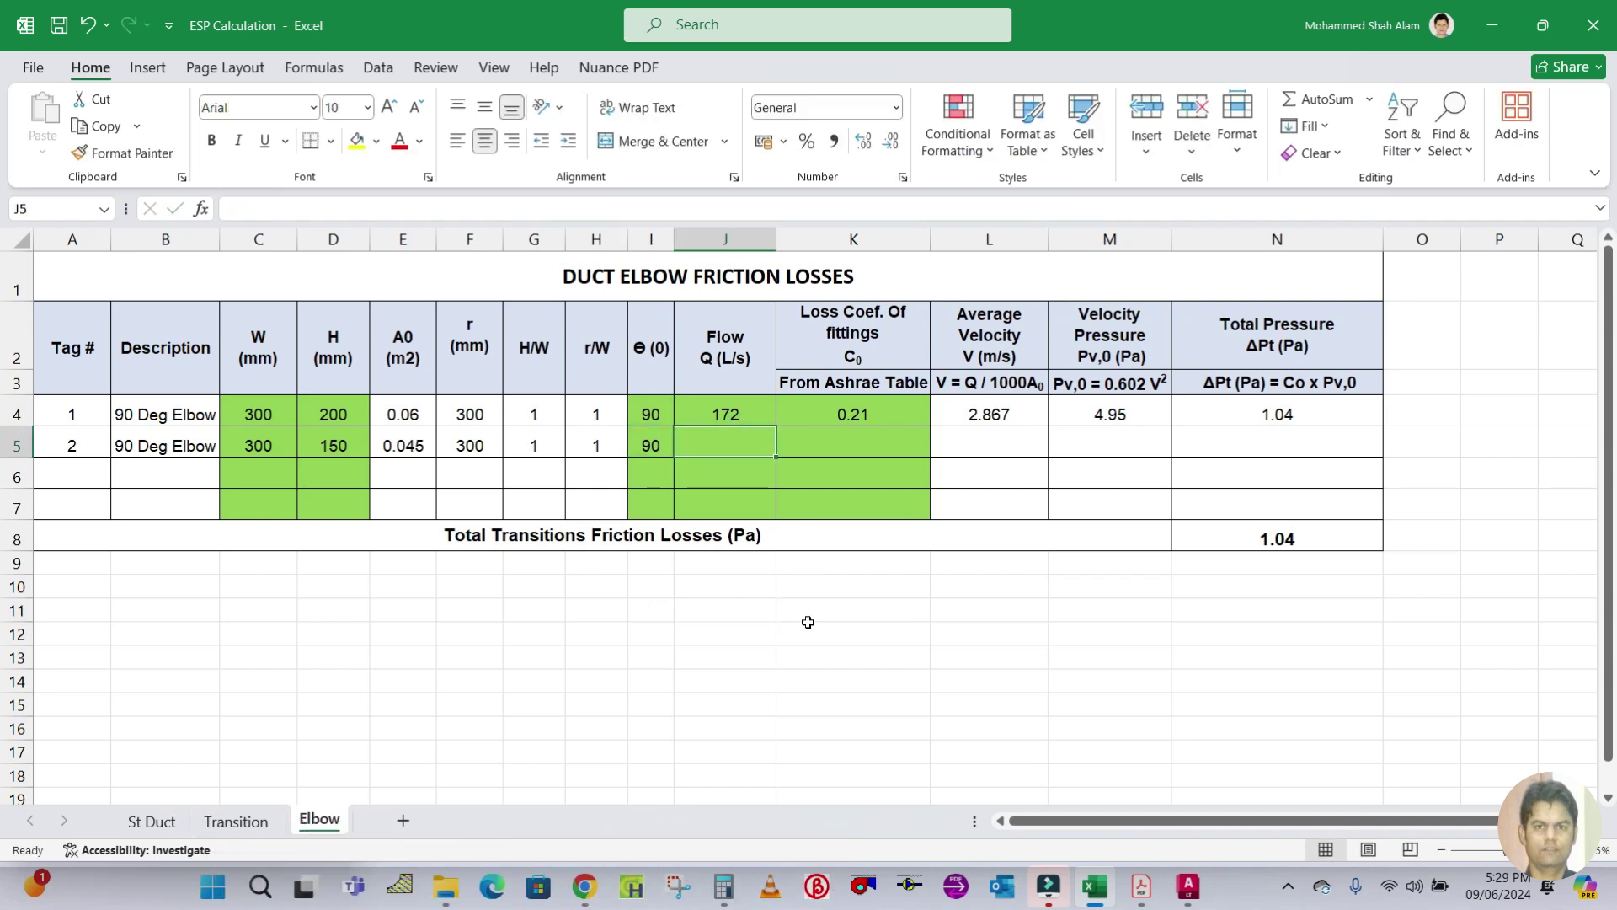
text(1)
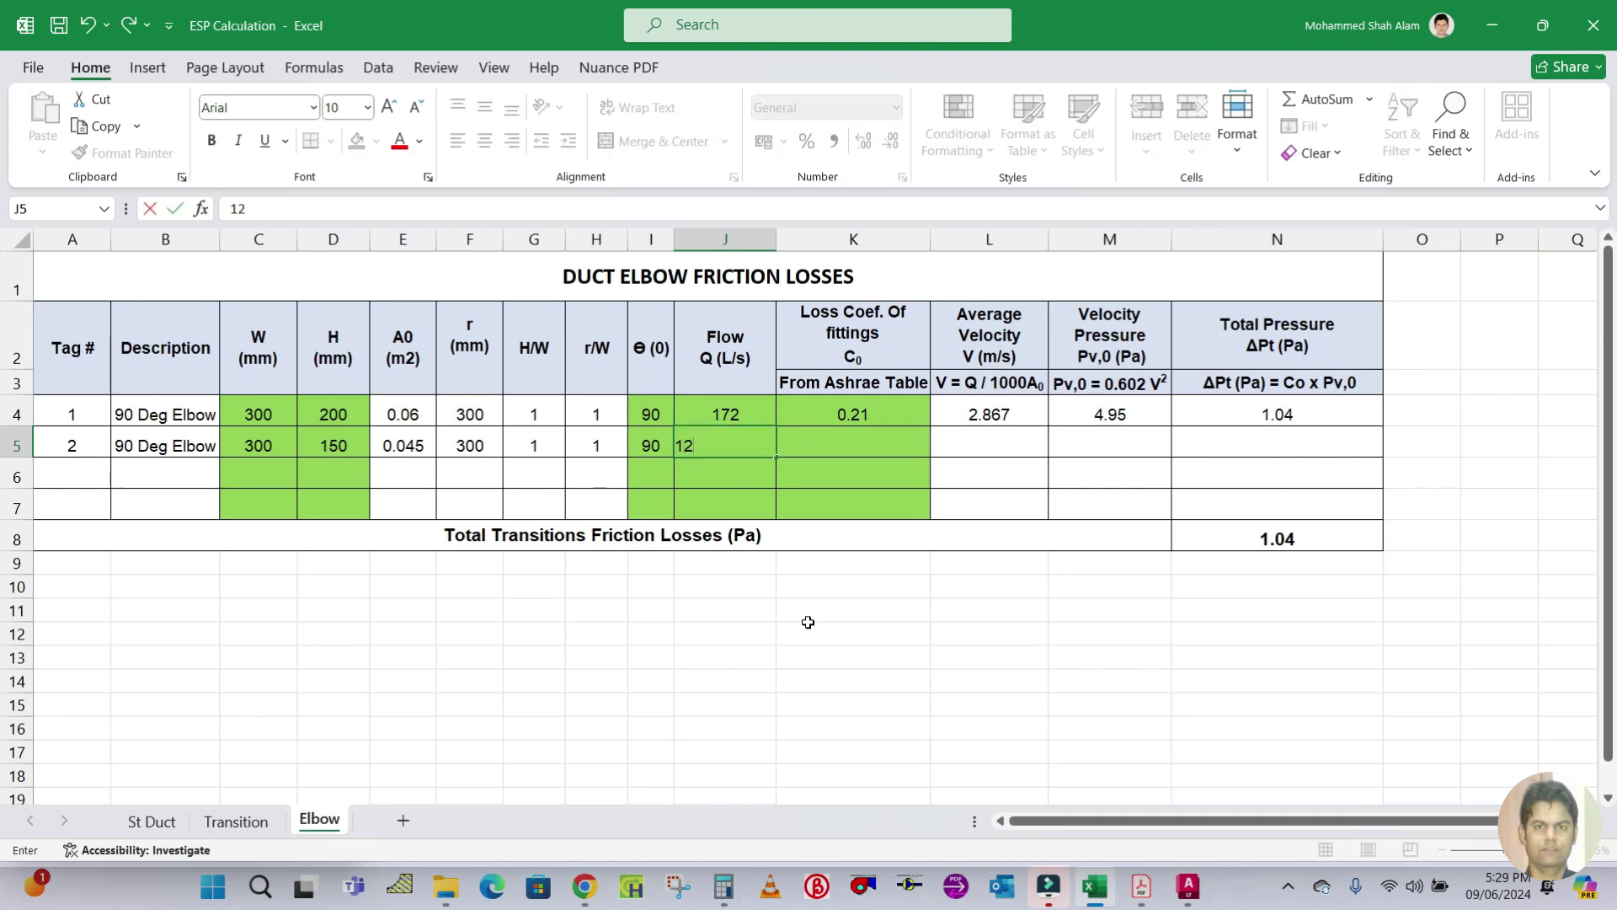
text(7)
key(Tab)
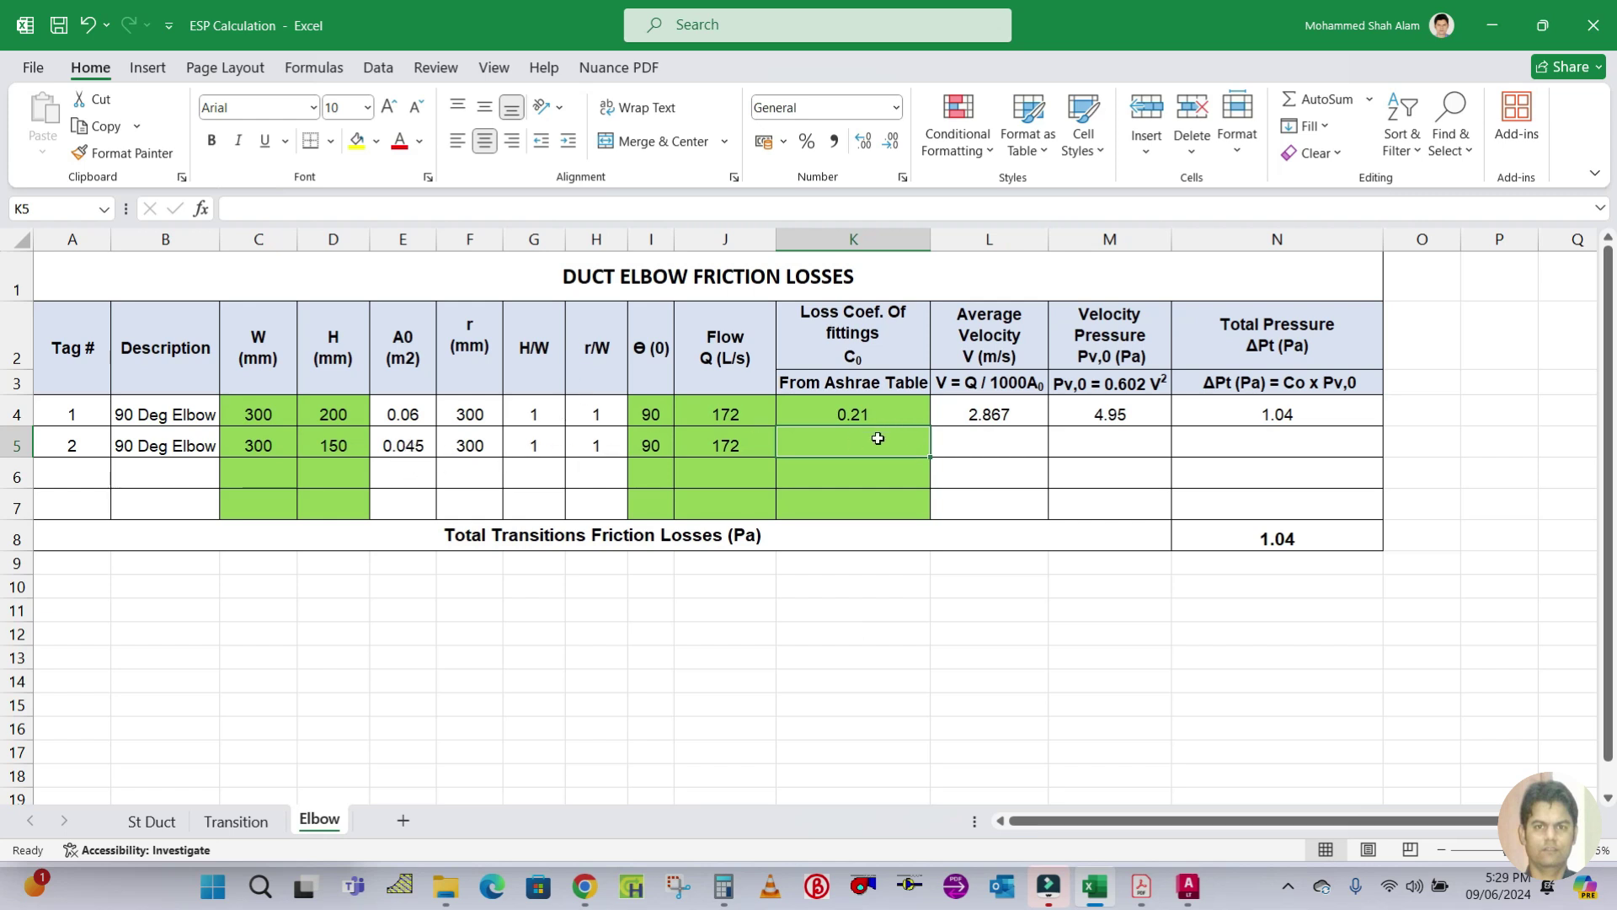
text(0.21)
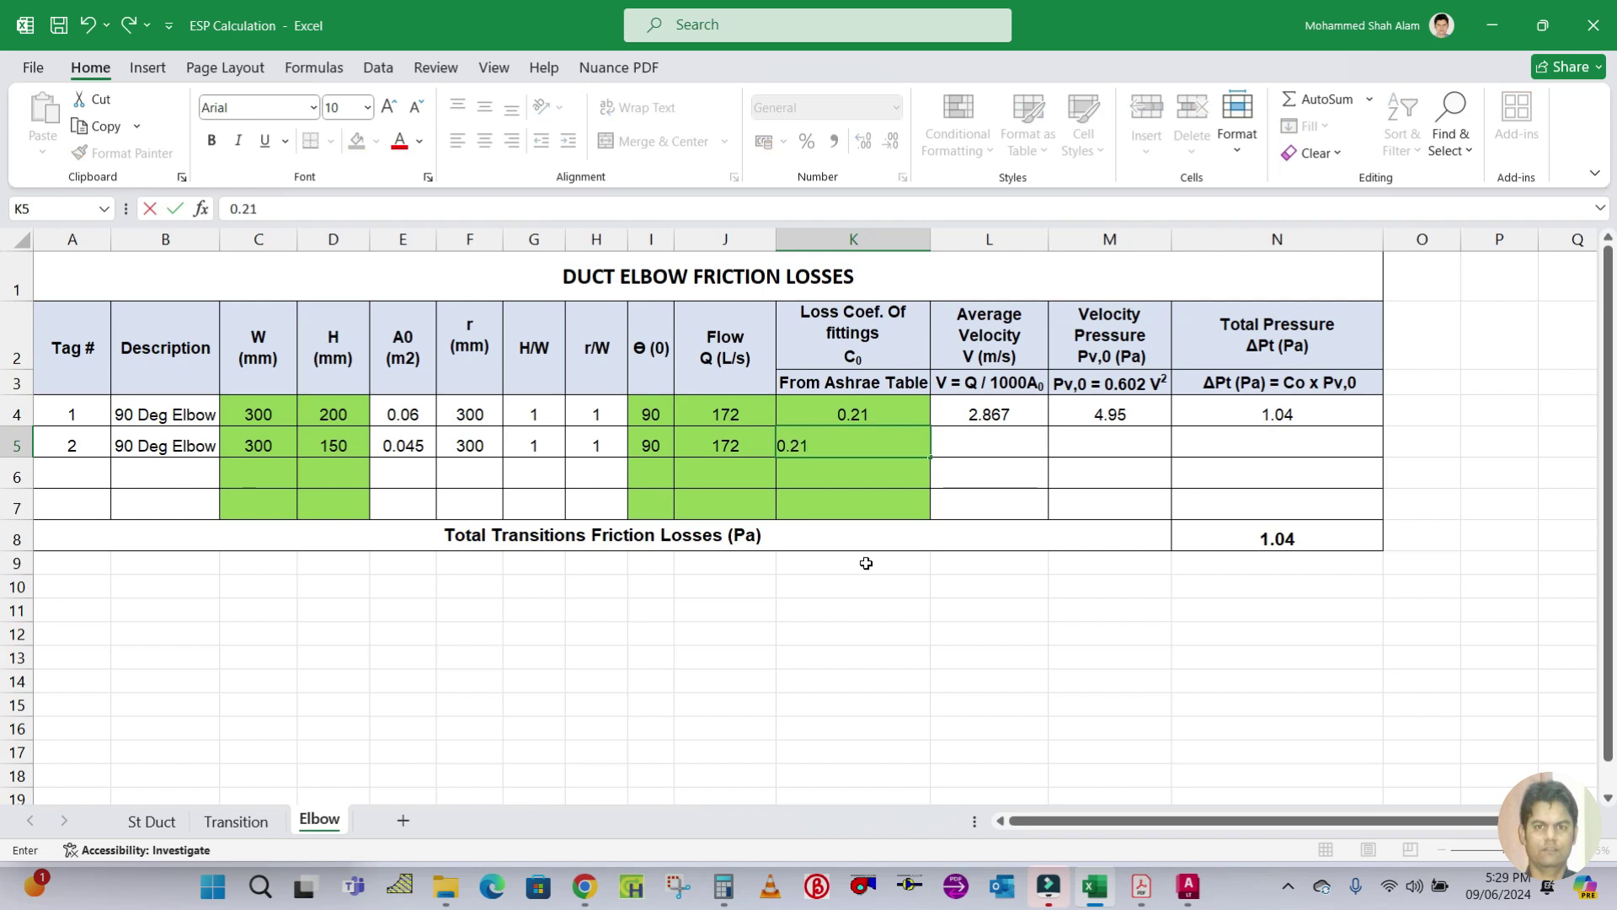
click(866, 562)
Copy the average velocity, velocity pressure and total pressure formulas from the tag 1 row into the tag 2 row
drag(1025, 405, 1288, 415)
key(ctrl+c)
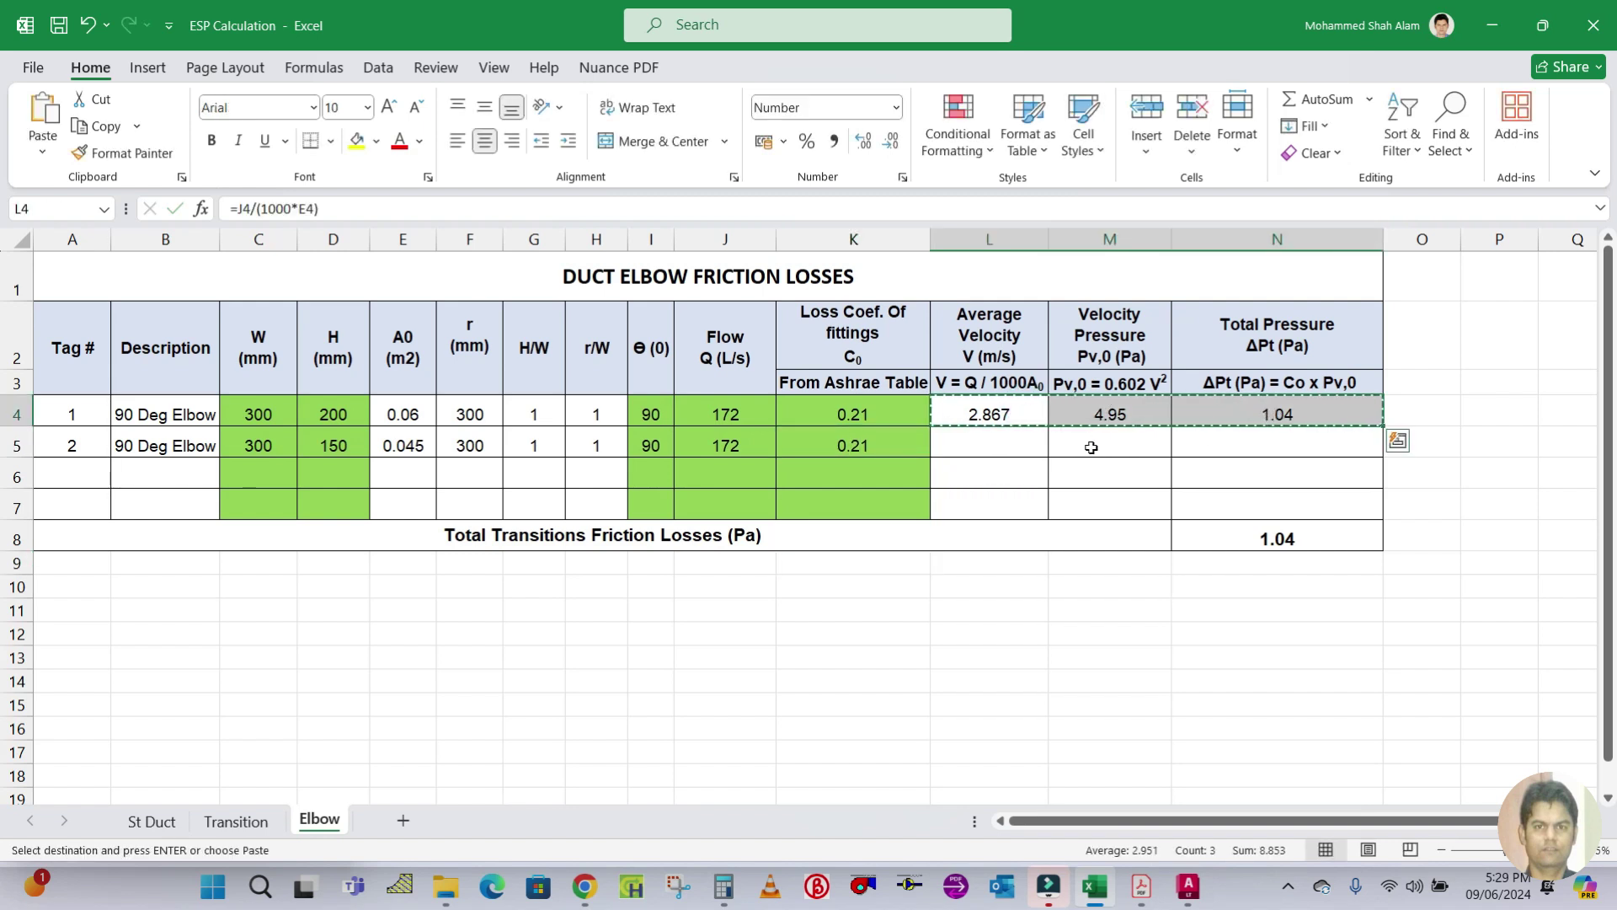
click(1020, 445)
key(Return)
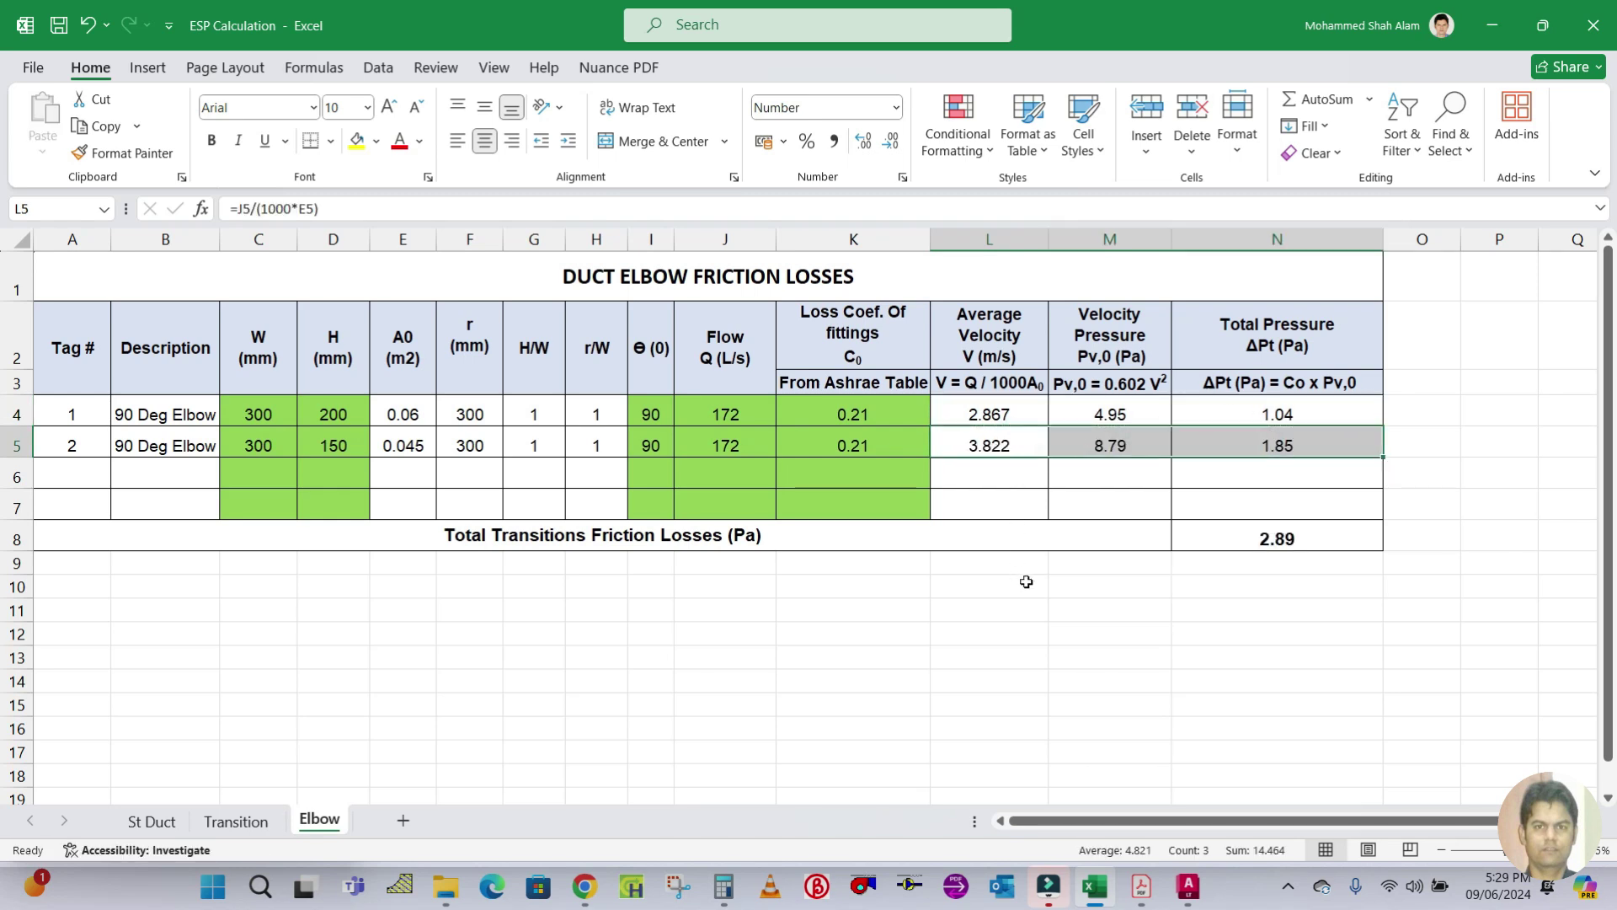
click(1025, 582)
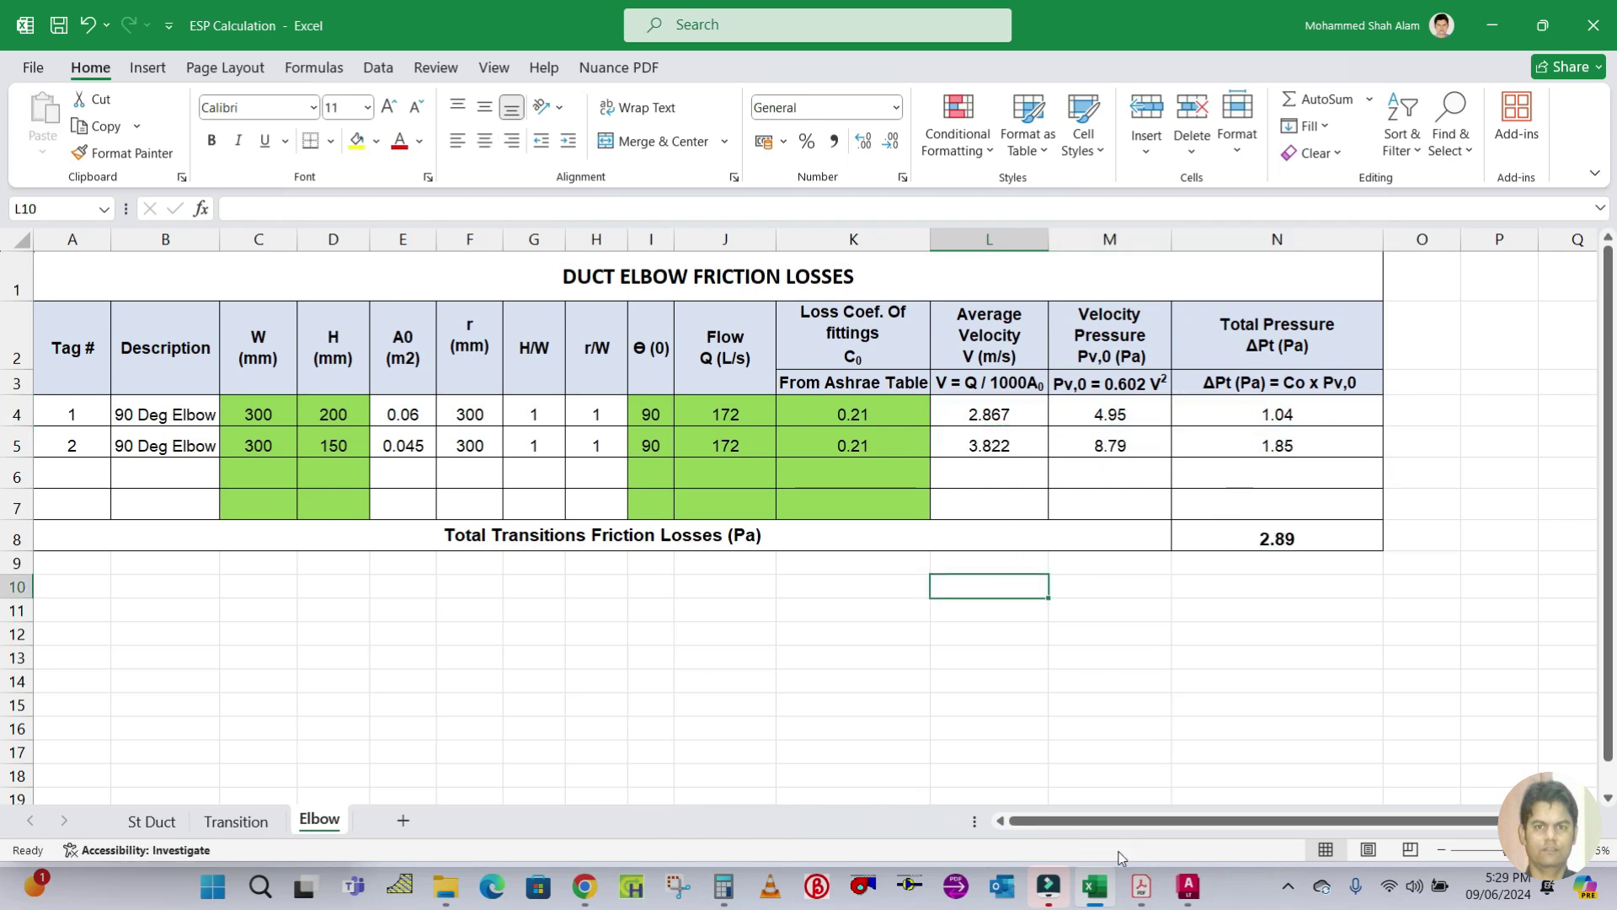
Check the duct elbows in the AutoCAD layout and return to the Excel workbook
click(1188, 886)
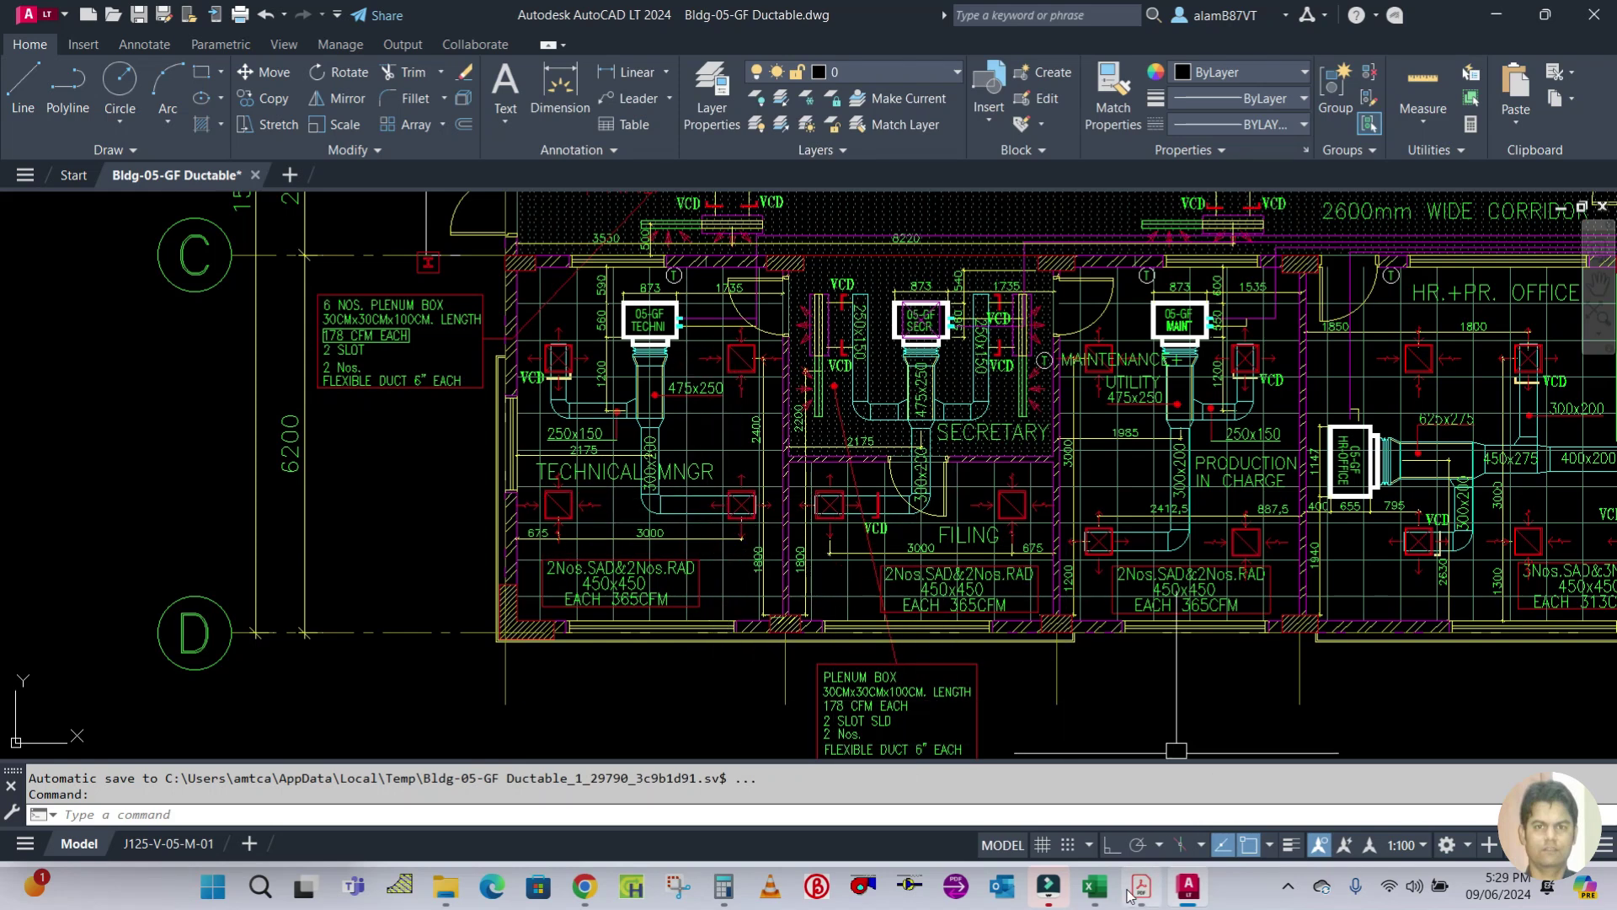
click(1094, 886)
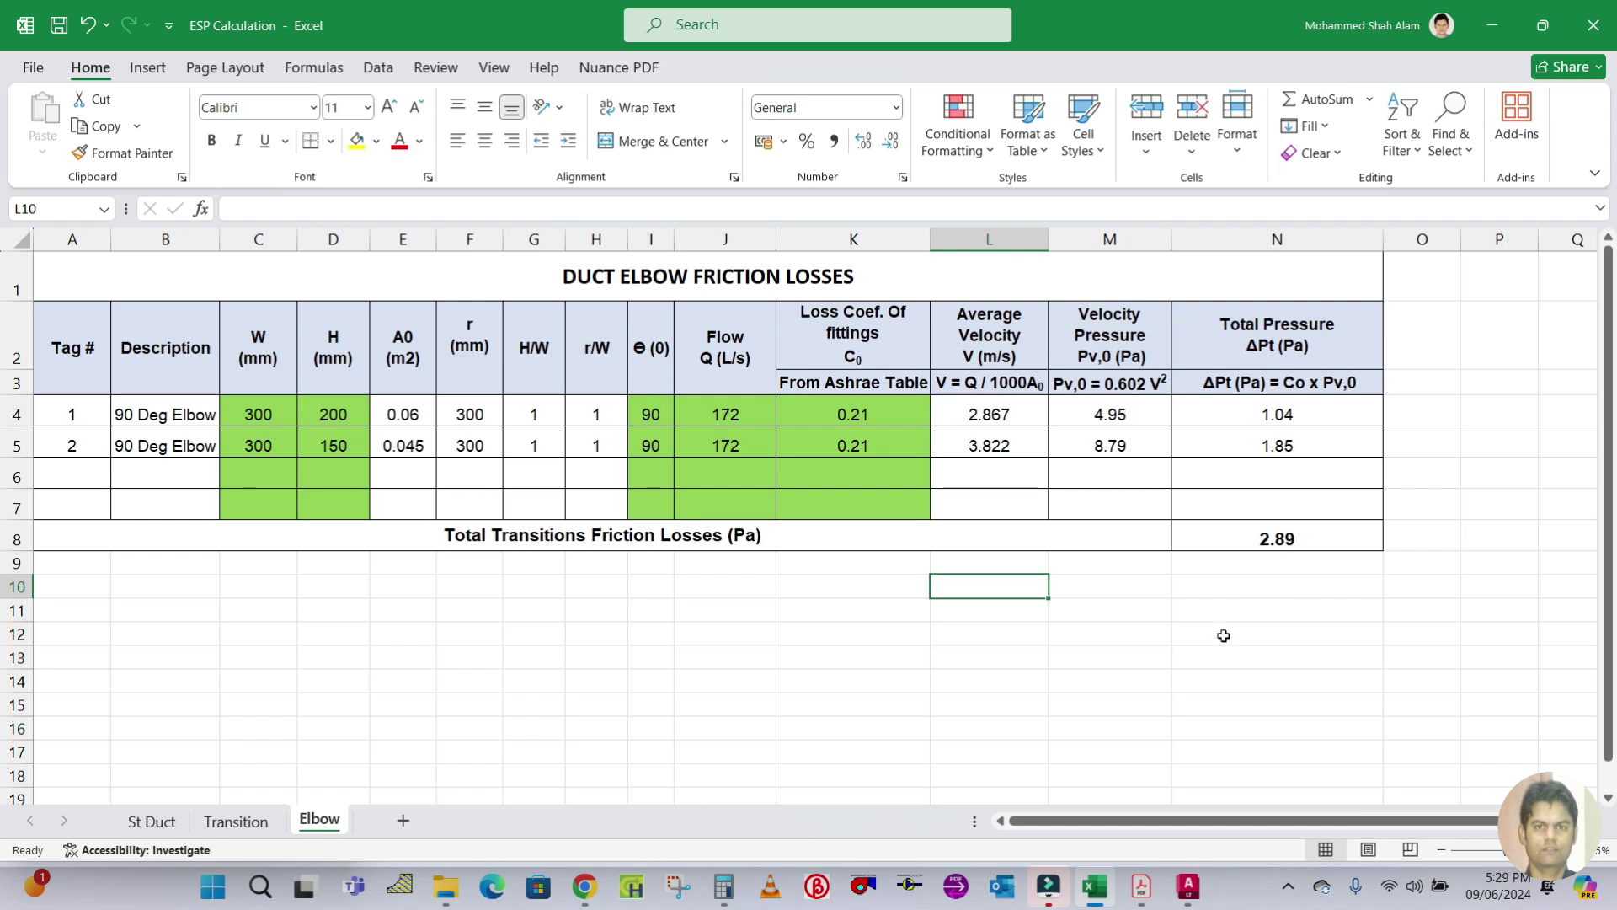
scroll(1207, 650, down, 1)
Switch to the ASHRAE handbook PDF and capture the CR3-1 smooth radius elbow tables and diagram with Snipping Tool
click(1141, 886)
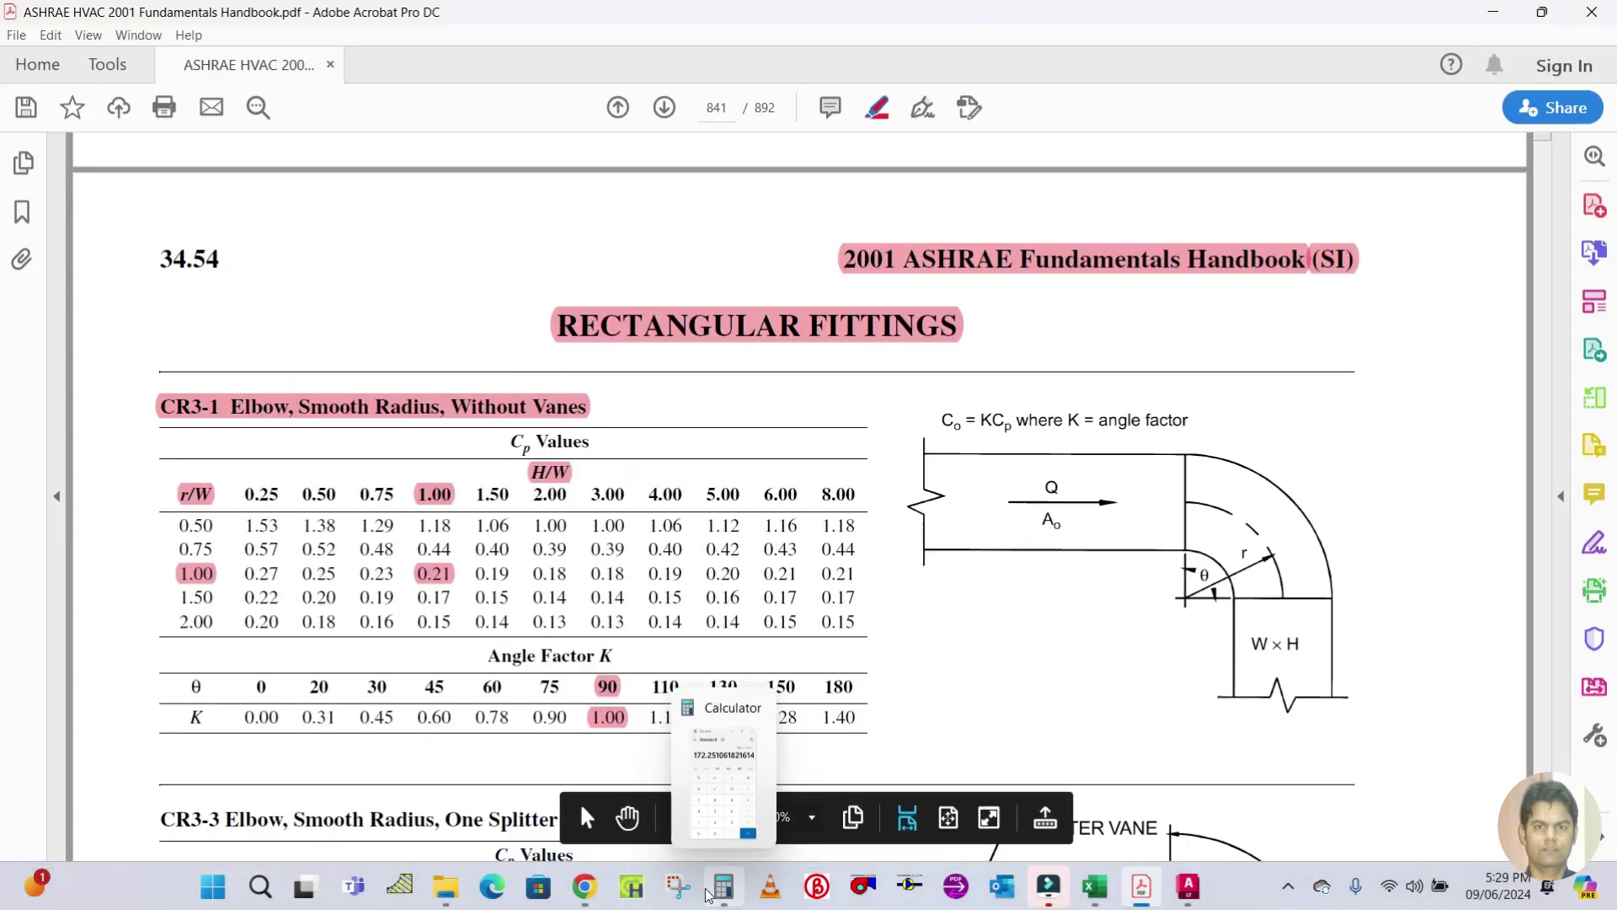
click(680, 888)
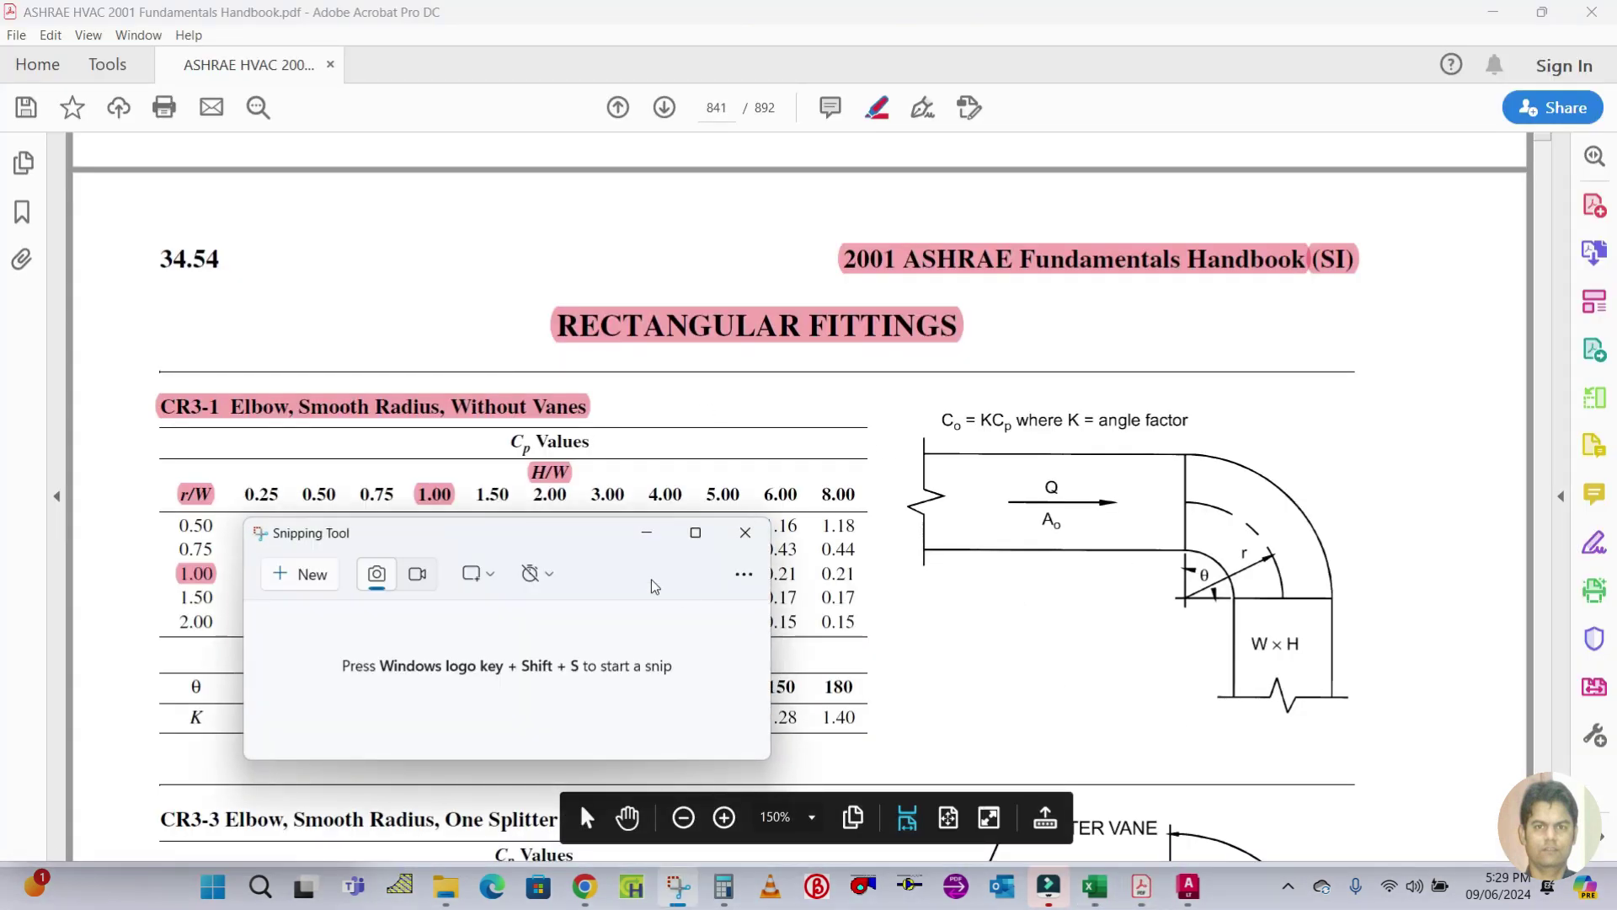
scroll(1284, 518, down, 2)
drag(450, 542, 1238, 697)
click(1078, 722)
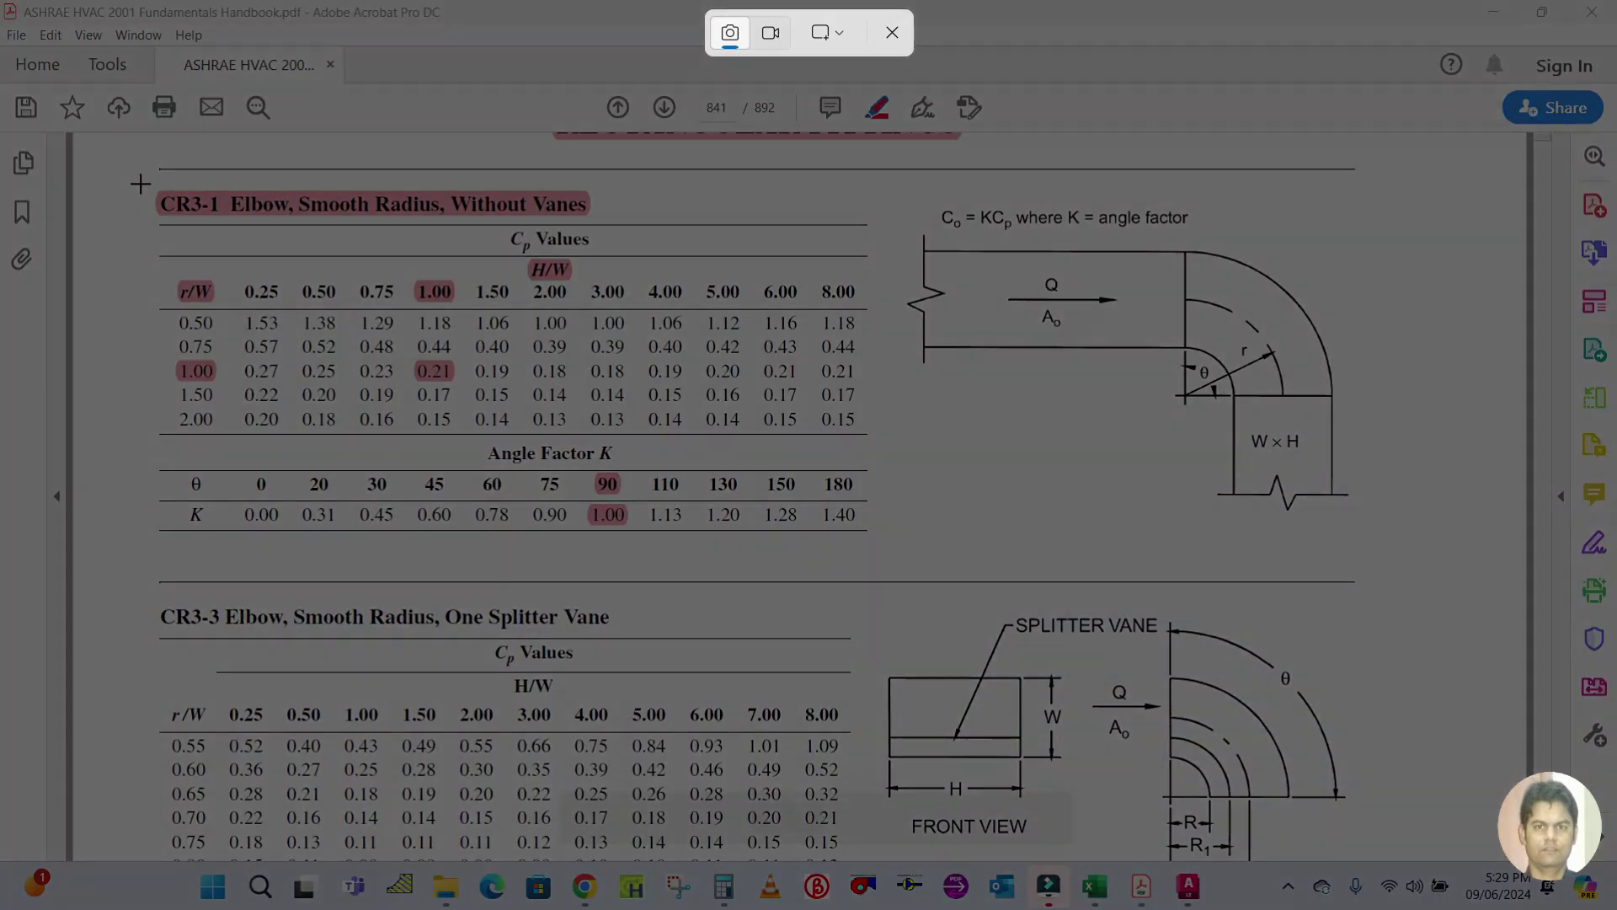
drag(141, 184, 364, 295)
drag(616, 406, 1363, 576)
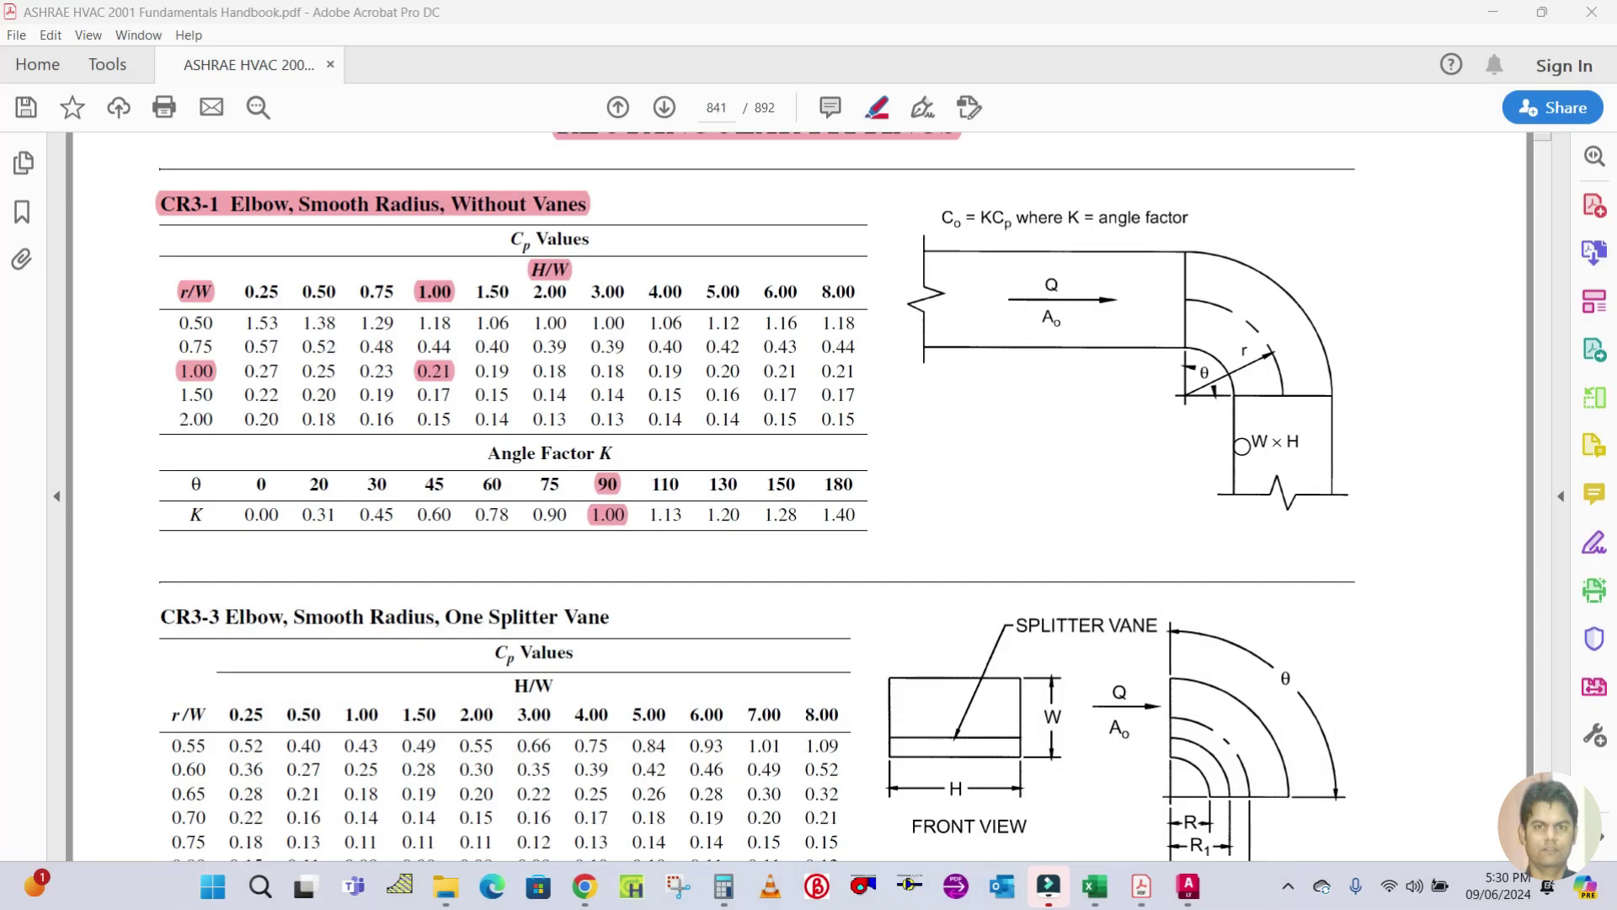
drag(1376, 658, 948, 573)
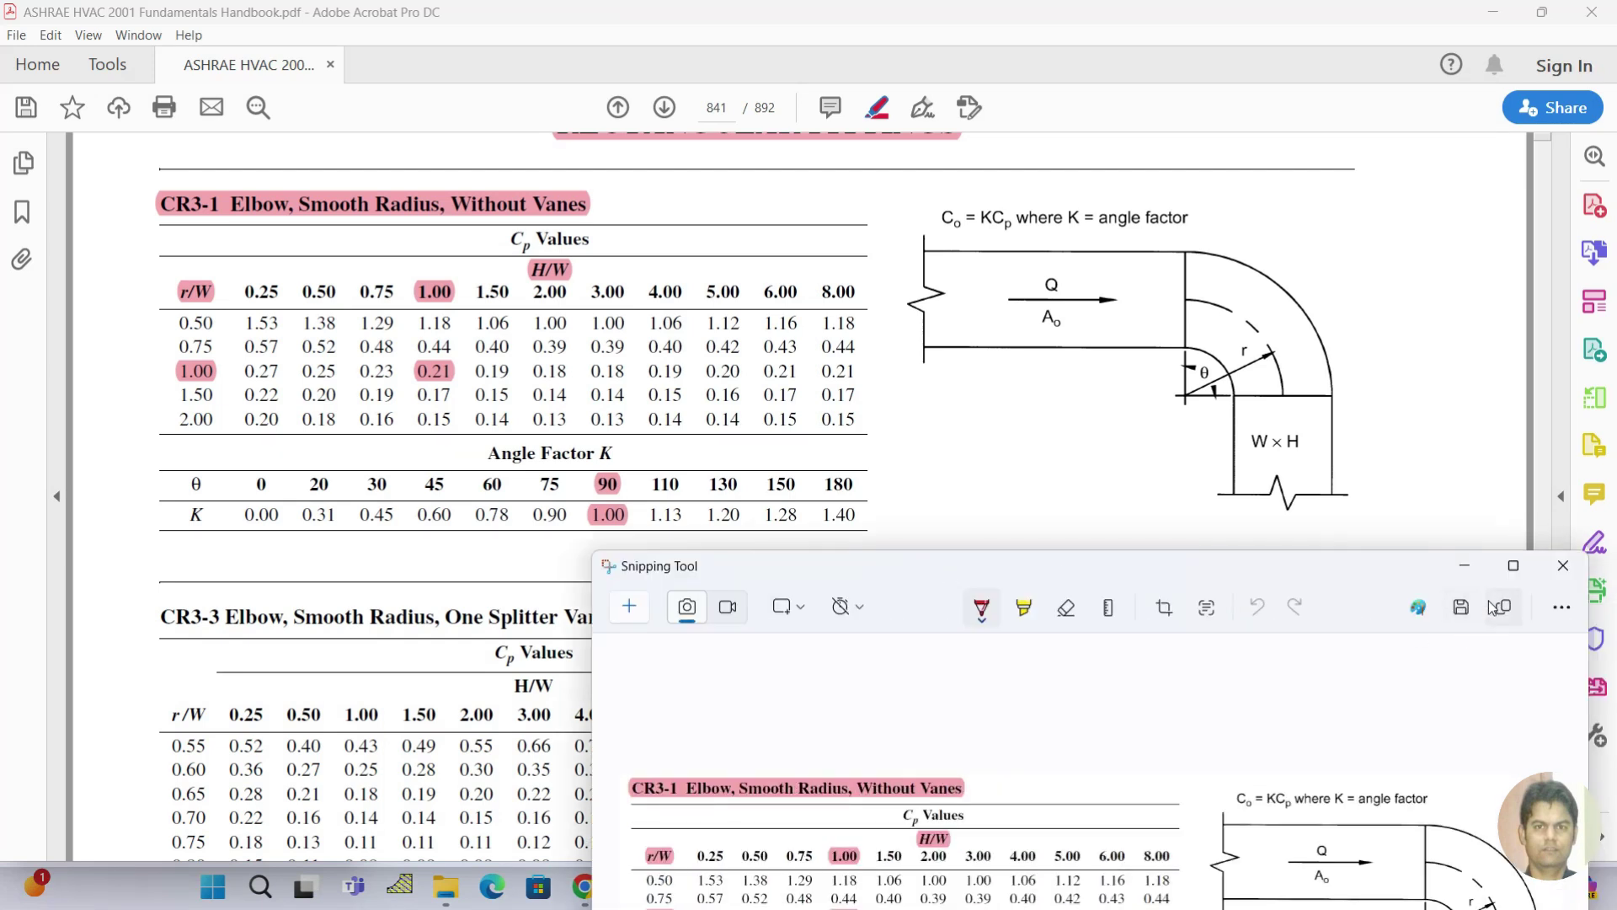
click(1465, 565)
Return to the Excel workbook, paste the CR3-1 snip at cell A10 and narrow it to fit within the loss table's width
key(alt+Tab)
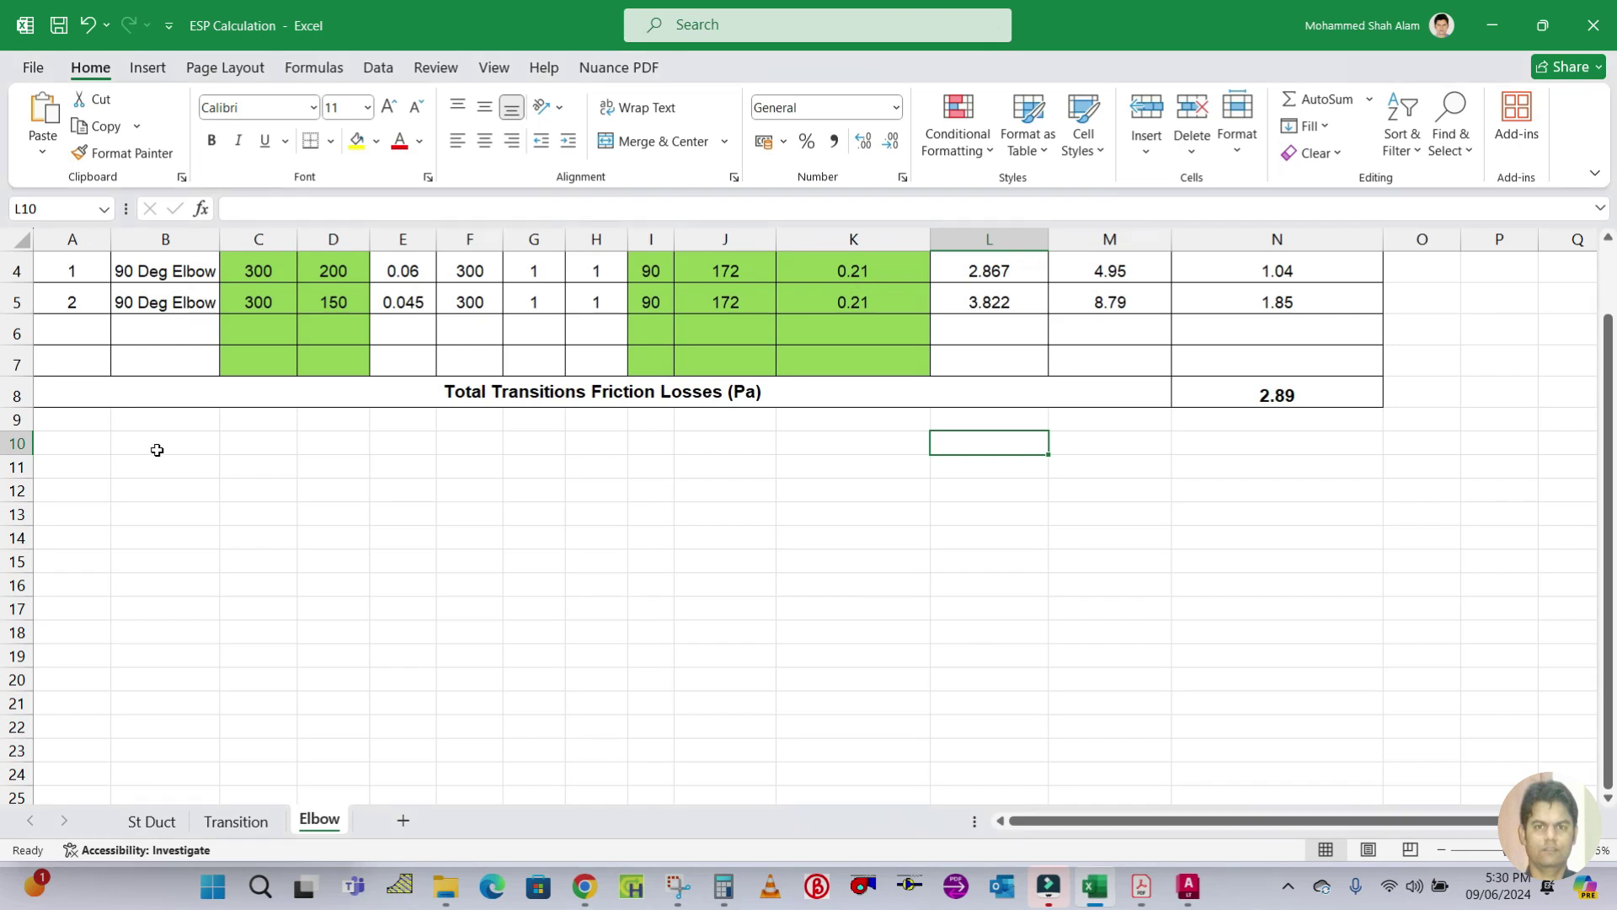
click(88, 451)
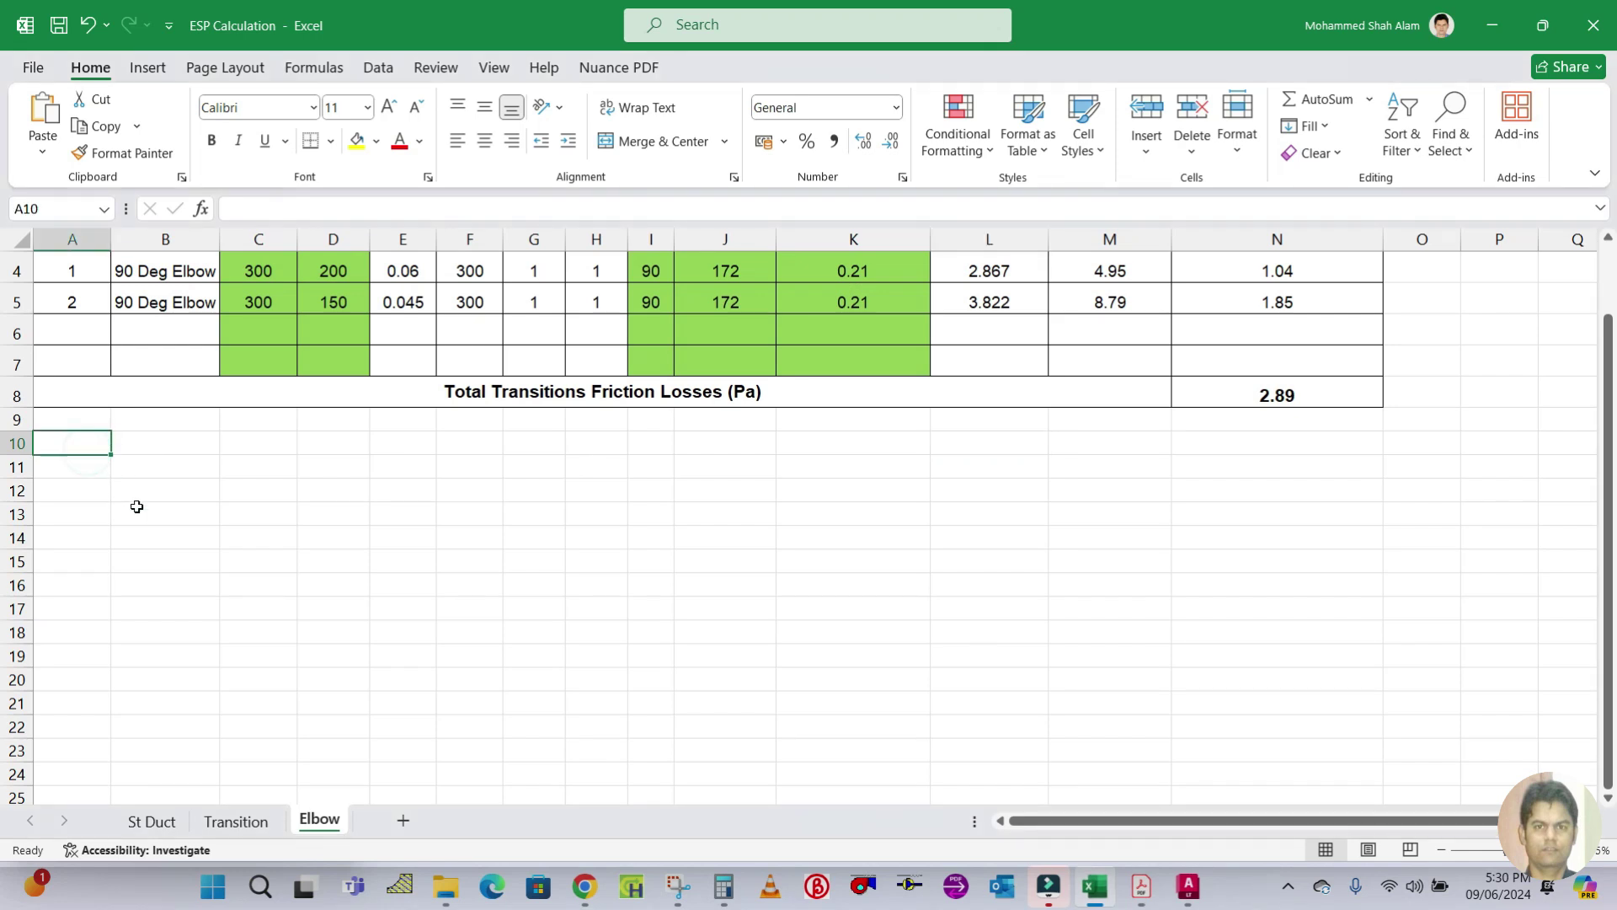
key(ctrl+v)
scroll(1409, 559, down, 1)
drag(1440, 562, 1361, 559)
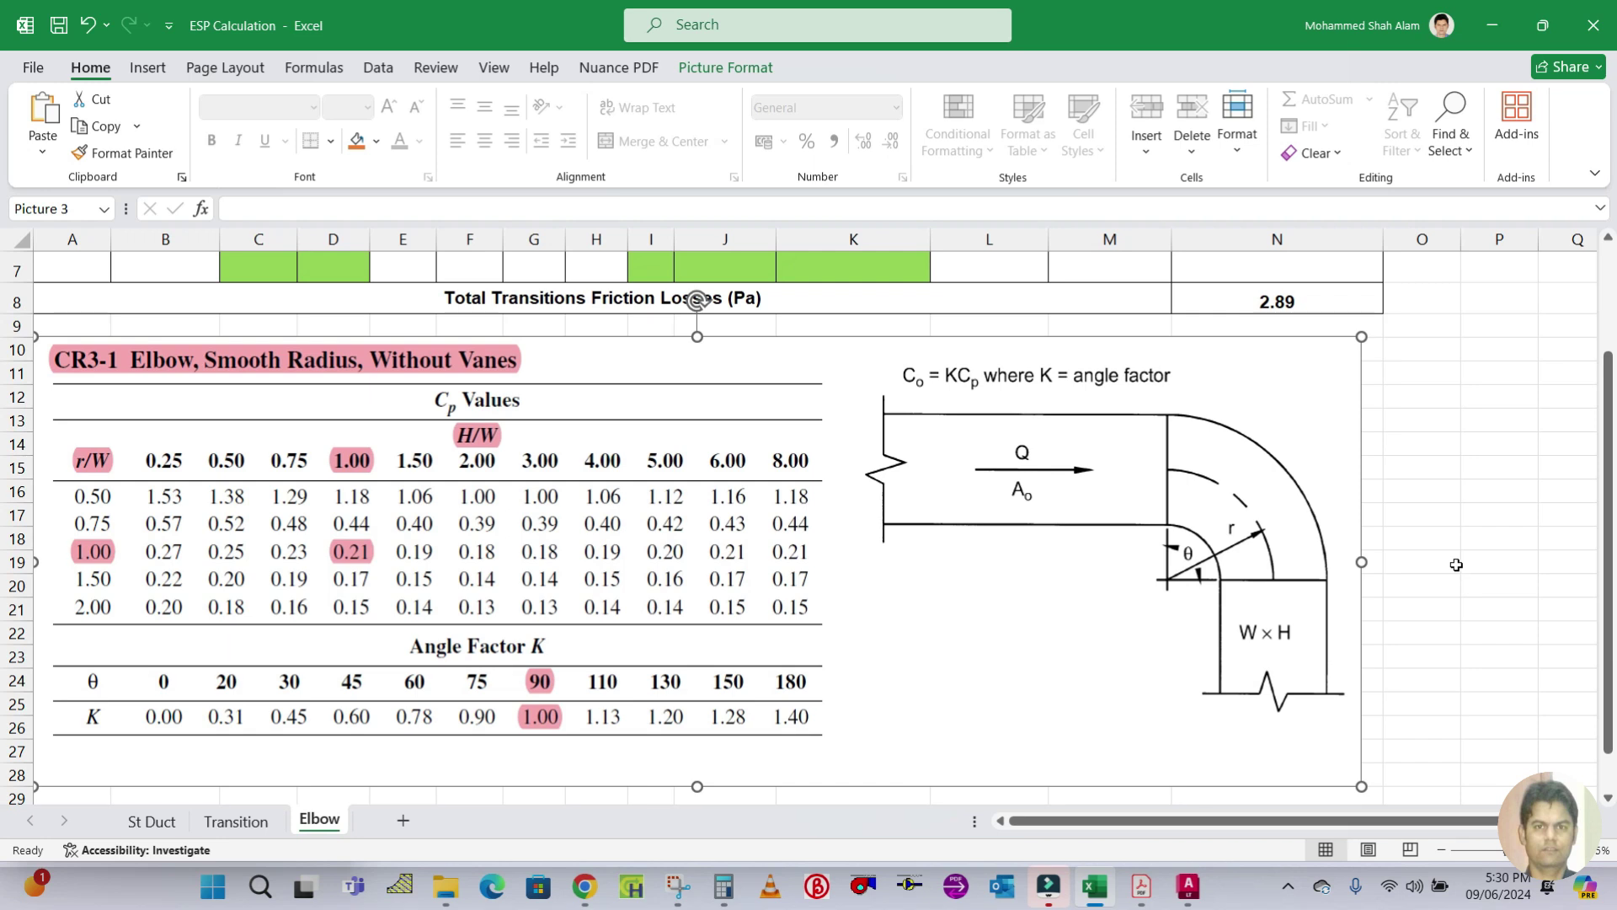
Nudge the pasted CR3-1 picture slightly to the right and deselect it
key(Right)
key(Right)
key(Right)
key(Right)
key(Right)
key(Right)
key(Right)
key(Right)
key(Right)
key(Right)
key(Right)
key(Right)
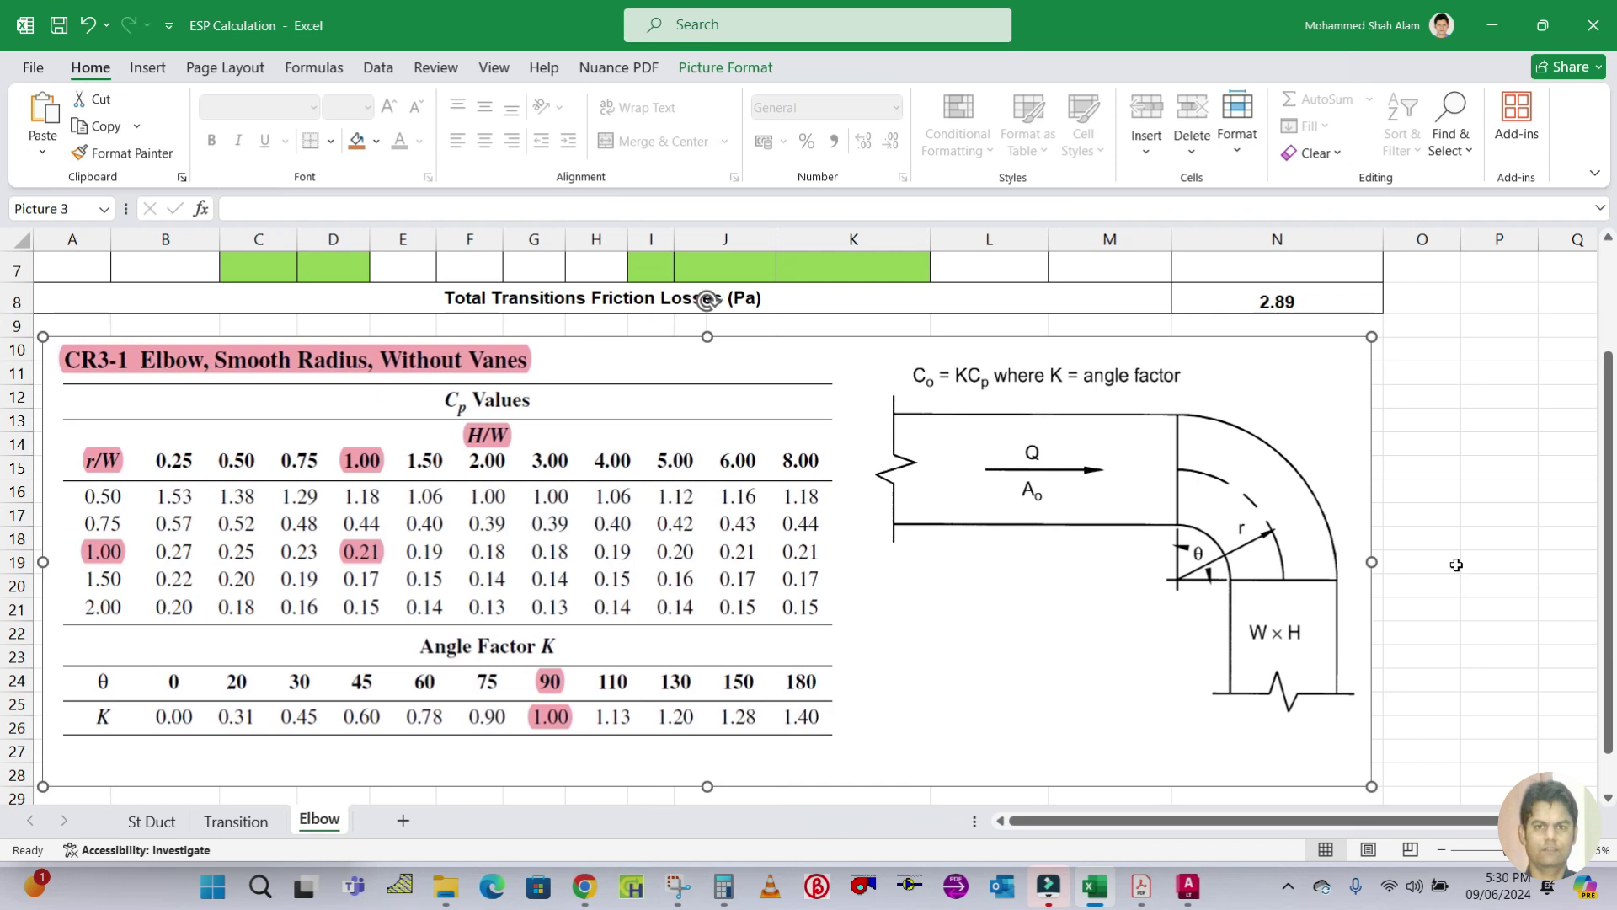
click(1456, 565)
Save the workbook and review the Elbow sheet with the pasted CR3-1 reference
scroll(1470, 522, up, 2)
scroll(1473, 511, down, 1)
scroll(1474, 511, down, 2)
scroll(1473, 512, up, 3)
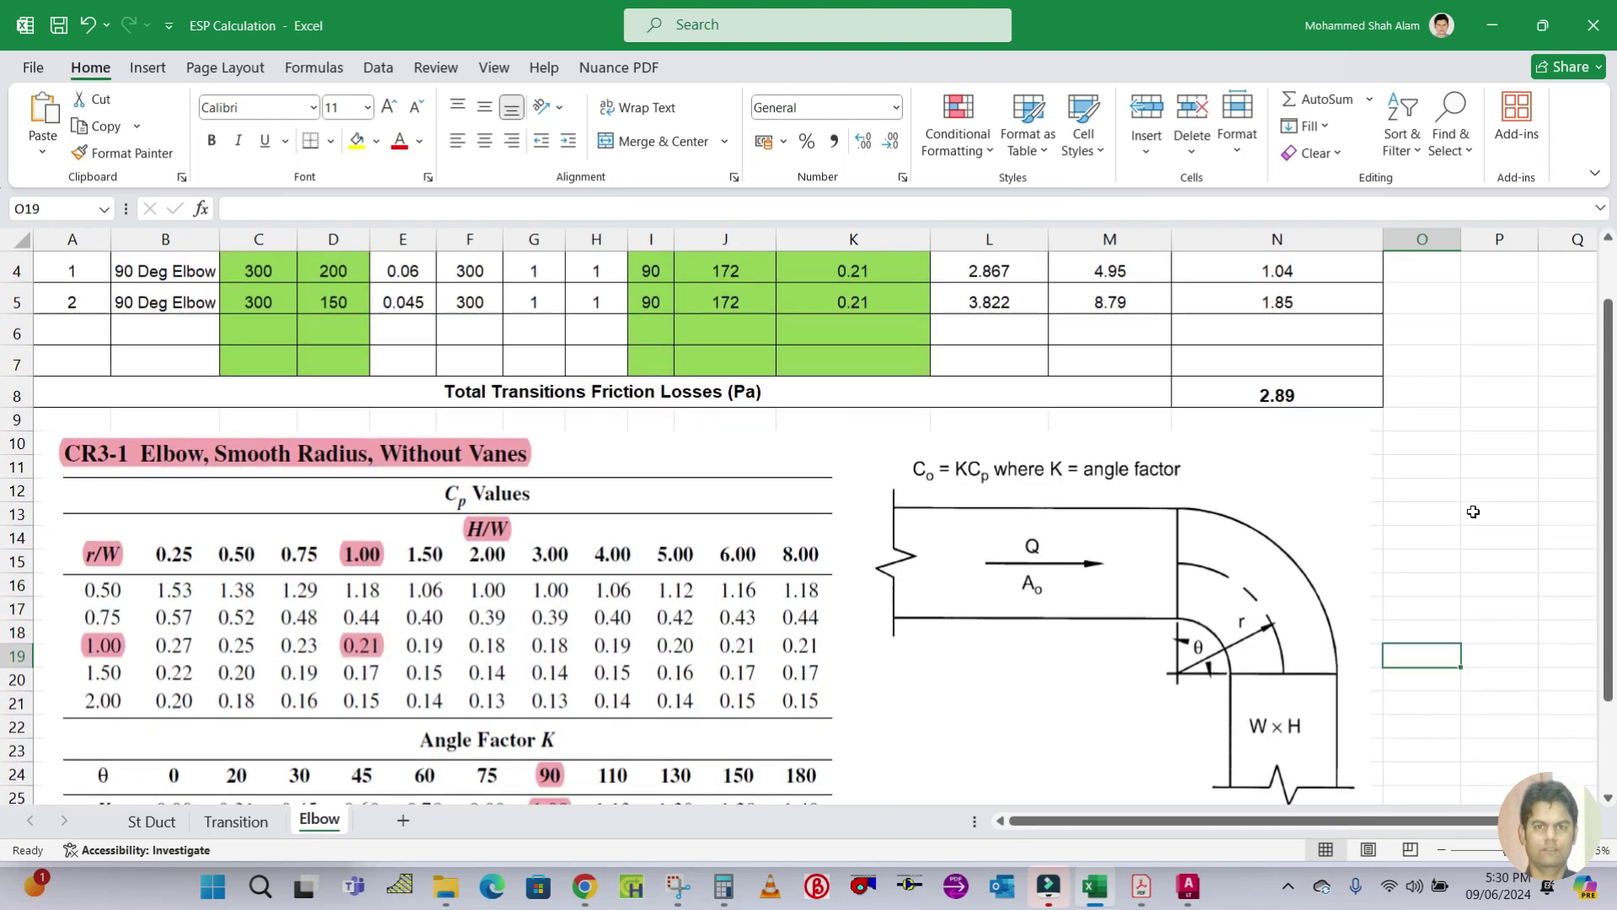
click(57, 28)
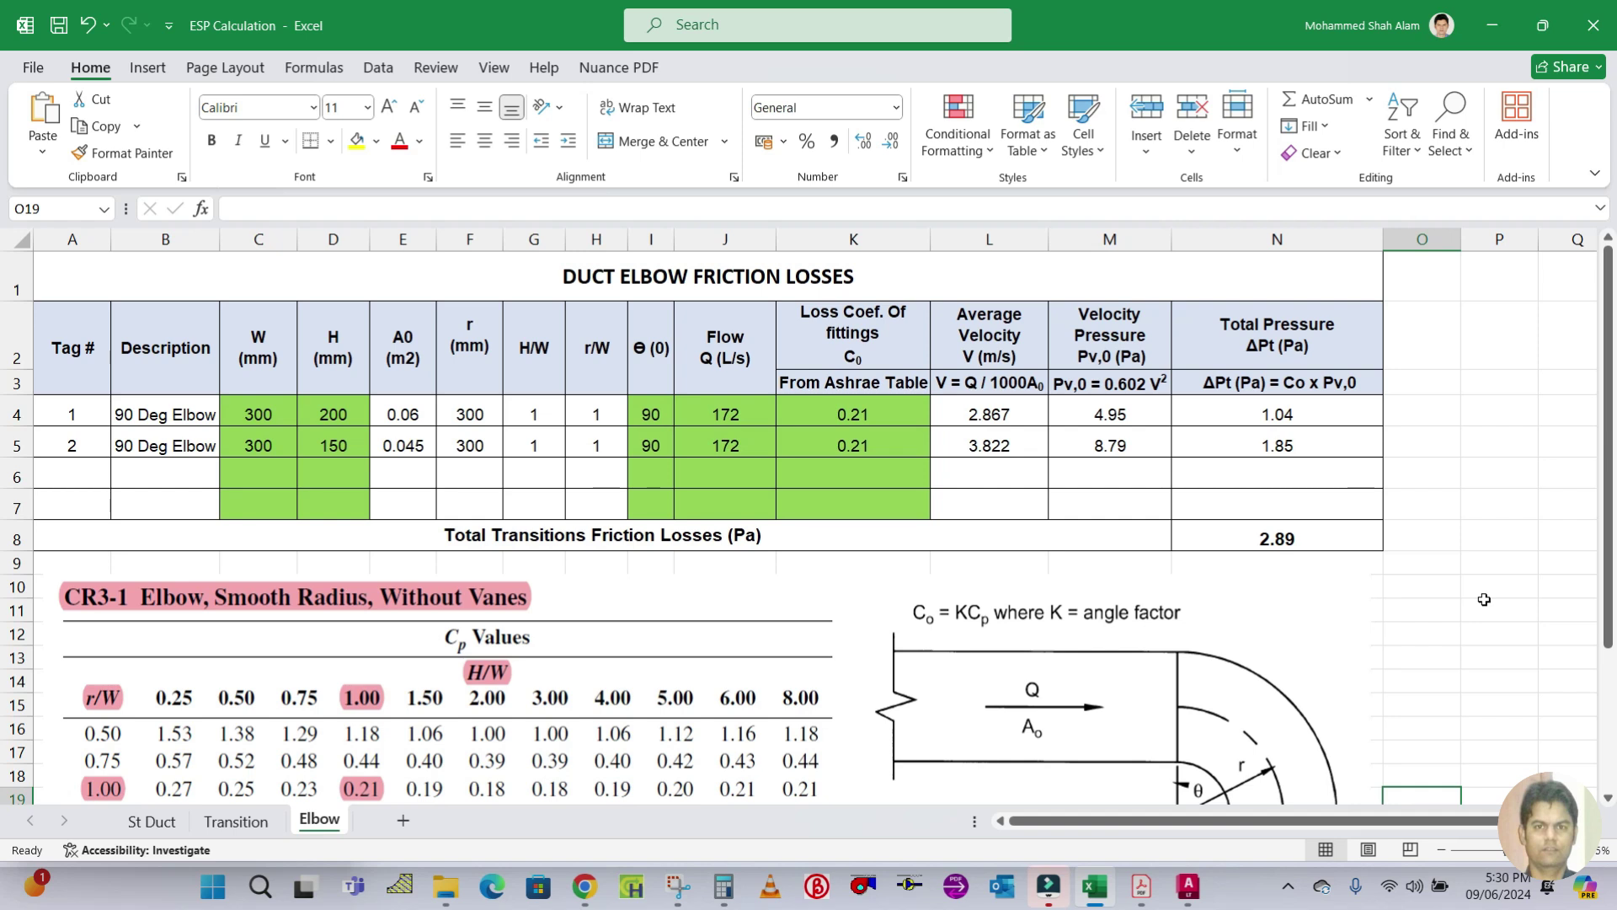
scroll(1500, 595, down, 2)
scroll(1500, 596, up, 2)
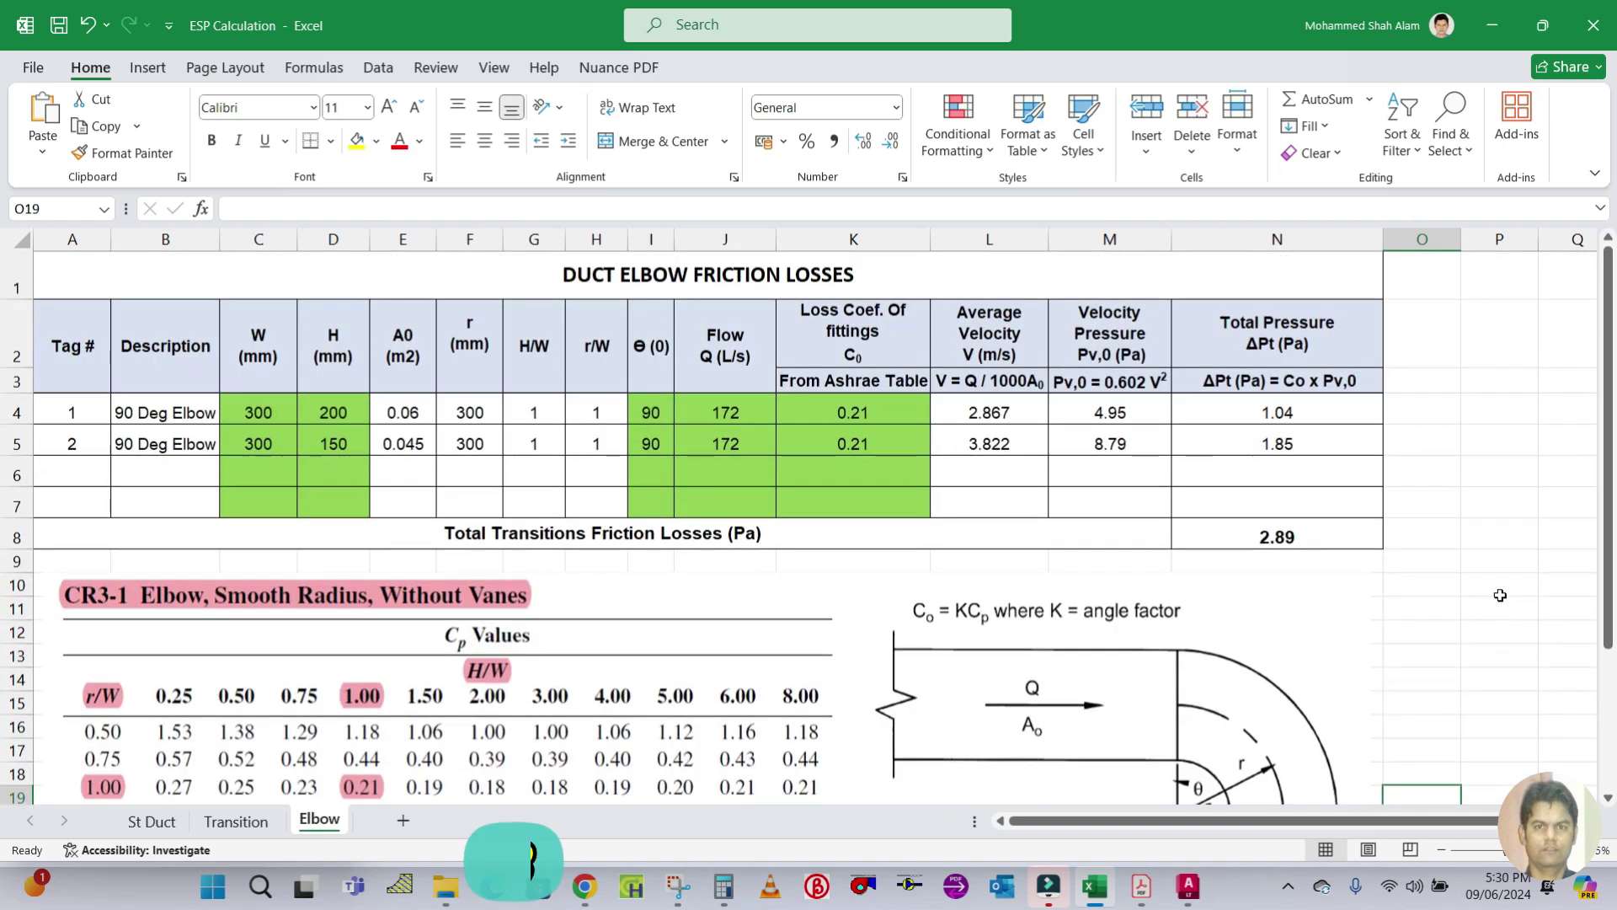